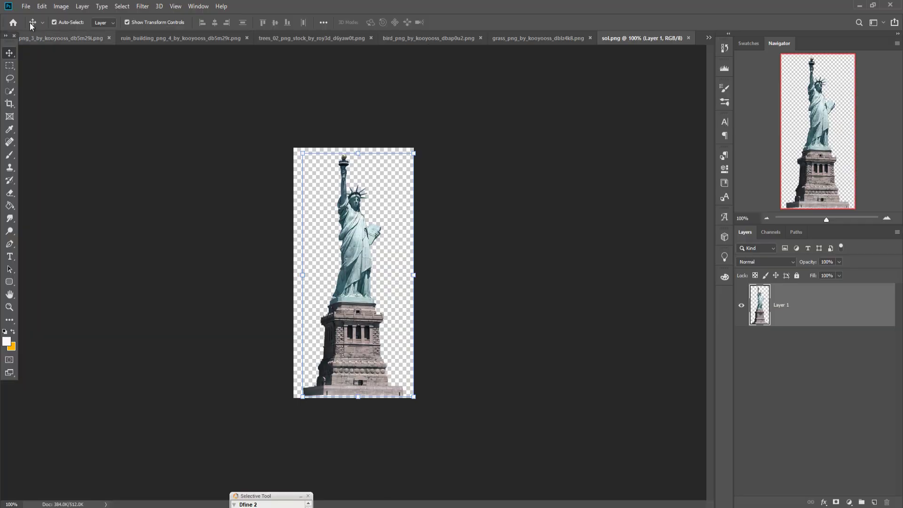
Step: Start a new document from the recent 3840 × 2160 px, 300 ppi RGB preset
left_click(26, 6)
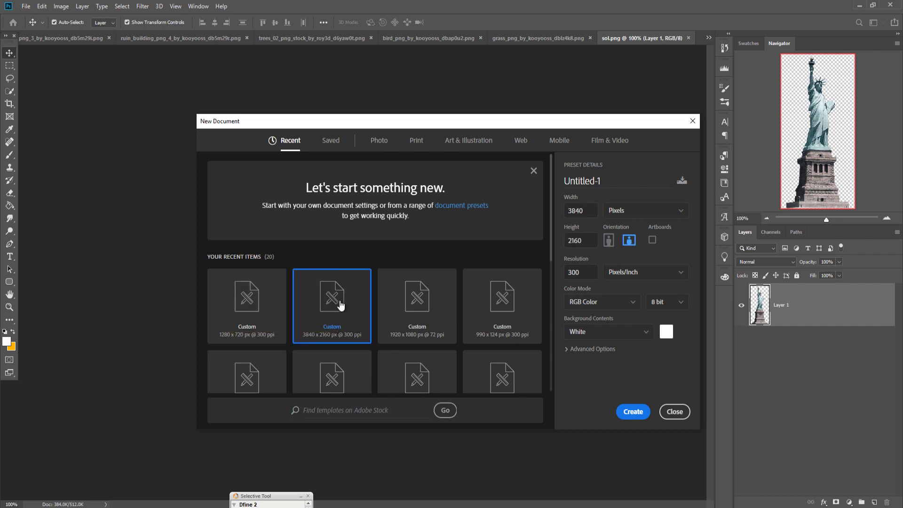
Step: Create the blank 3840 × 2160 document and crop it to a narrower, nearly square canvas
left_click(635, 412)
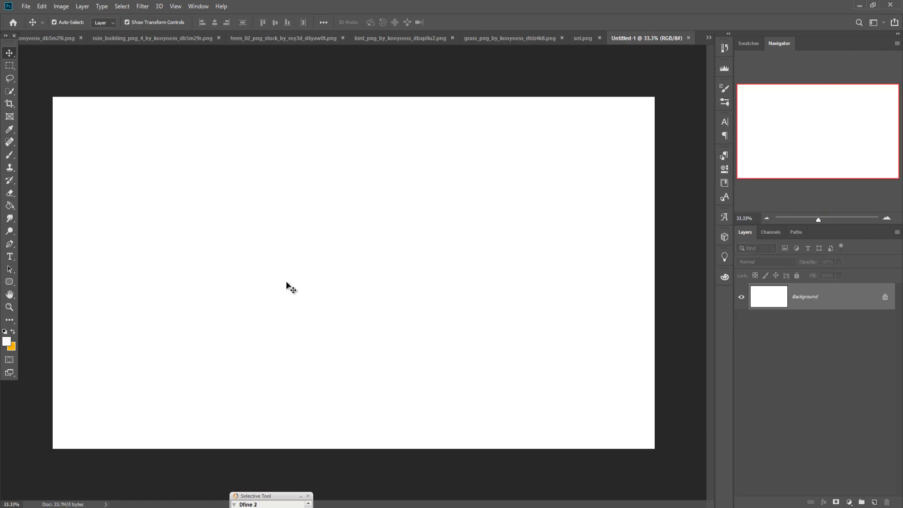
left_click(9, 103)
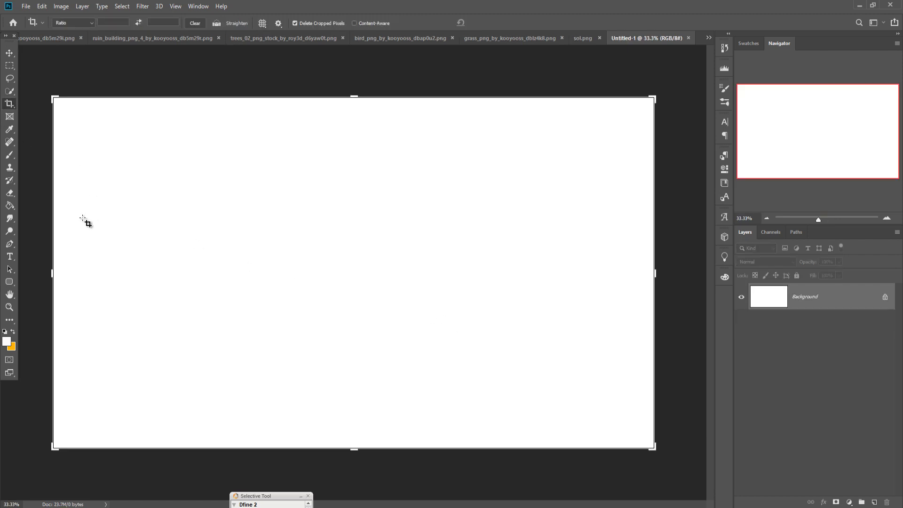
left_click_drag(52, 273, 122, 276)
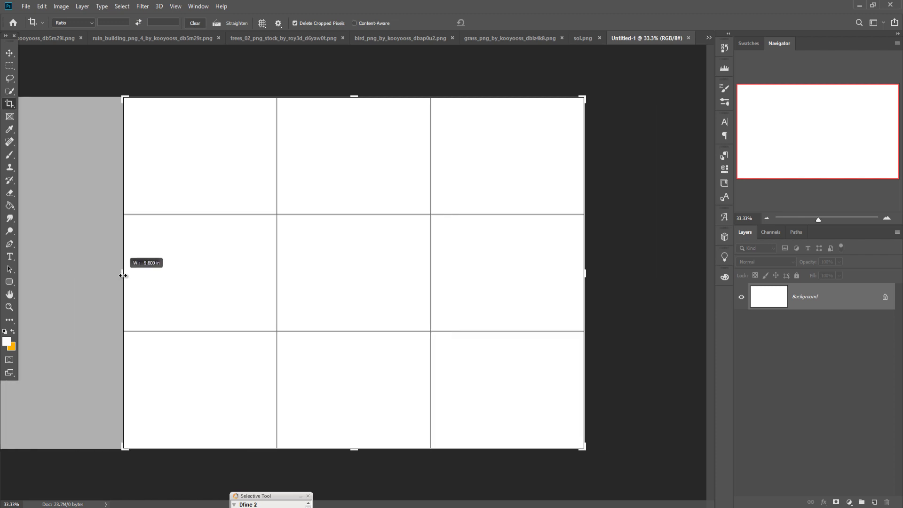
left_click_drag(123, 276, 130, 276)
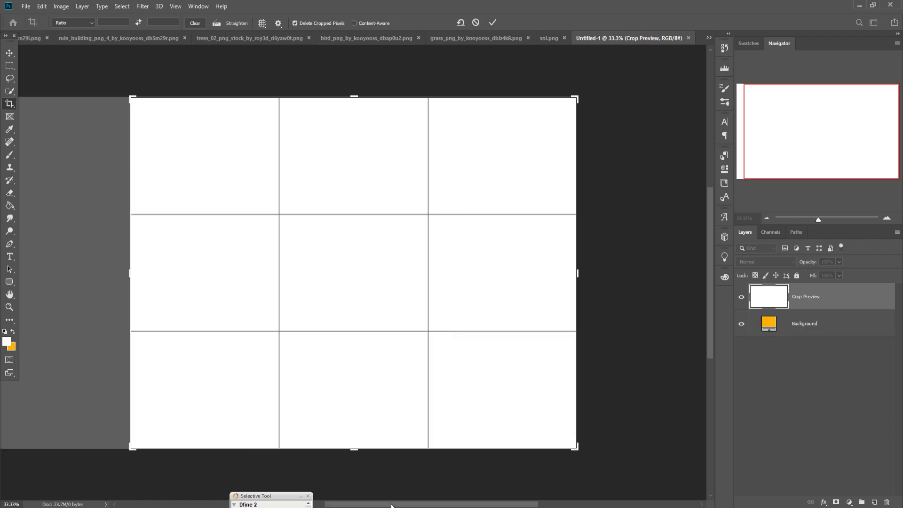
left_click_drag(392, 506, 374, 505)
left_click_drag(190, 273, 206, 273)
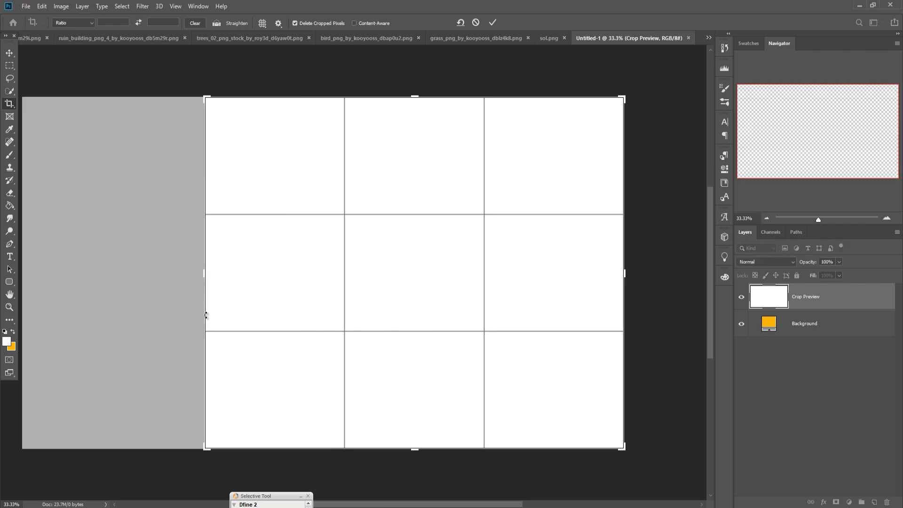
left_click(492, 23)
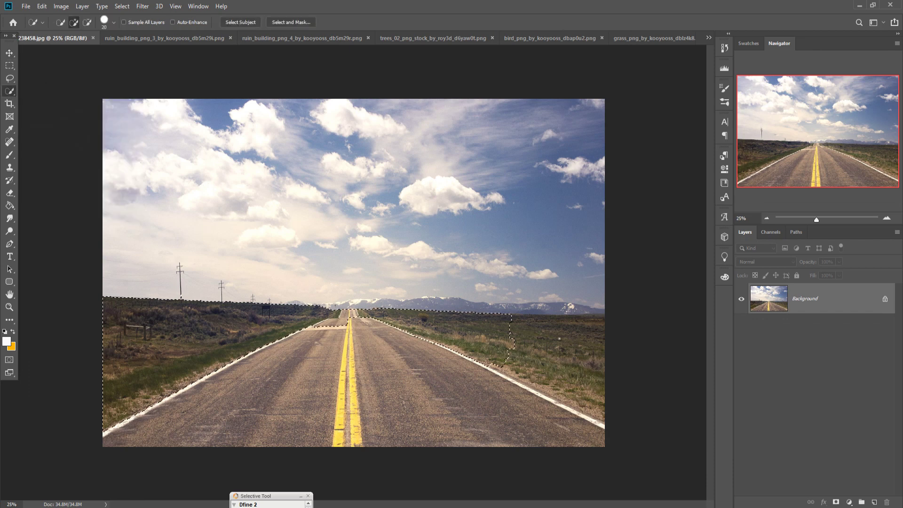
Step: Bring the selected road strip into the new document and scale it along the bottom
left_click(10, 53)
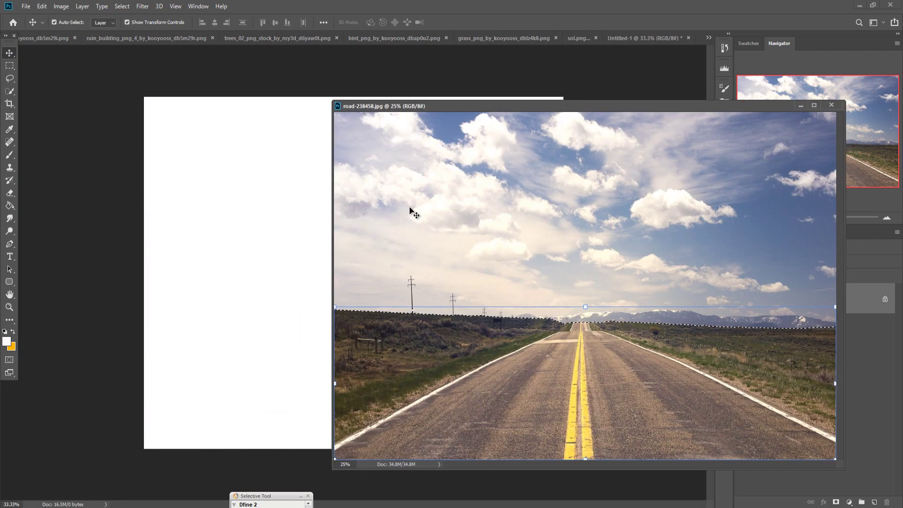
mouse_move(586, 367)
left_mouse_down()
mouse_move(586, 385)
mouse_move(261, 340)
mouse_move(435, 316)
left_mouse_up()
left_click(803, 105)
left_click_drag(387, 263, 346, 342)
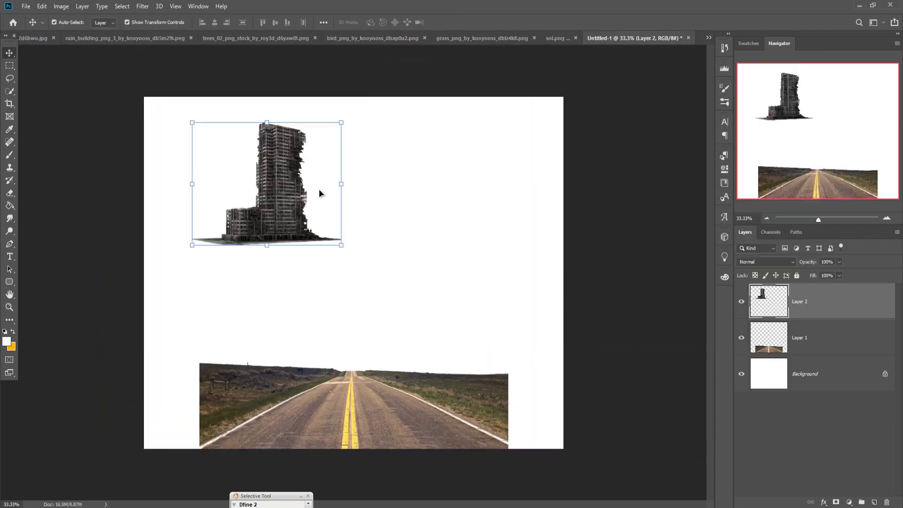
Step: Enlarge the ruined tower at left and add a smaller duplicate mid-left
left_click_drag(333, 242, 320, 421)
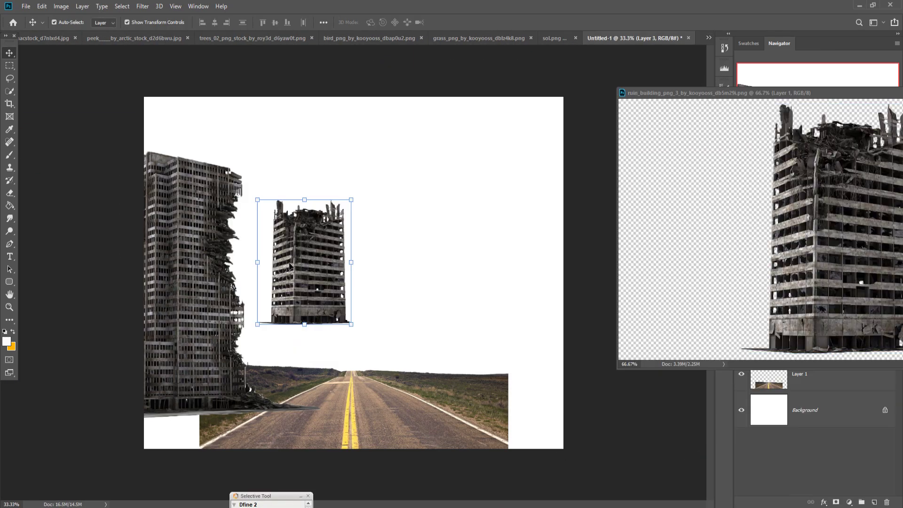
key("ctrl+j")
key("ctrl+t")
key("Return")
left_click(800, 302)
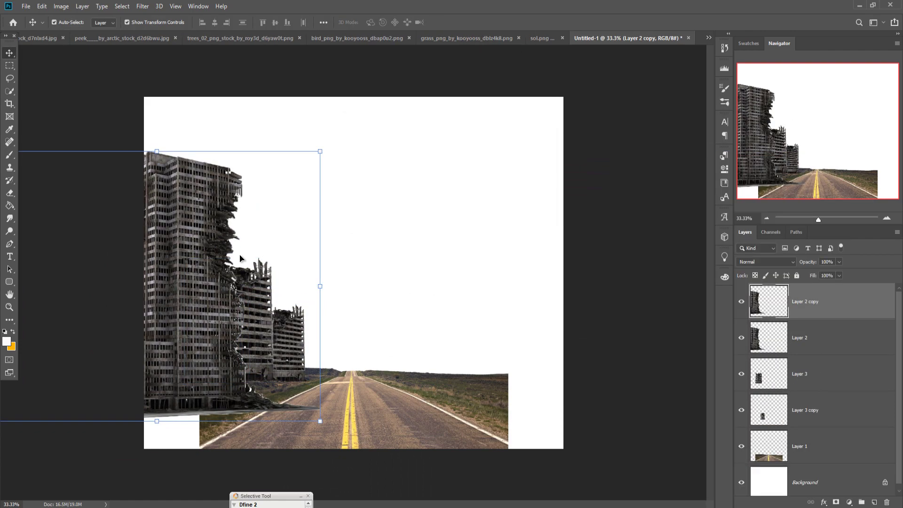
key("ctrl+j")
left_click_drag(188, 238, 215, 252)
key("Return")
Step: Place the Statue of Liberty at the end of the road and a tower copy on the right
left_click_drag(541, 37, 612, 95)
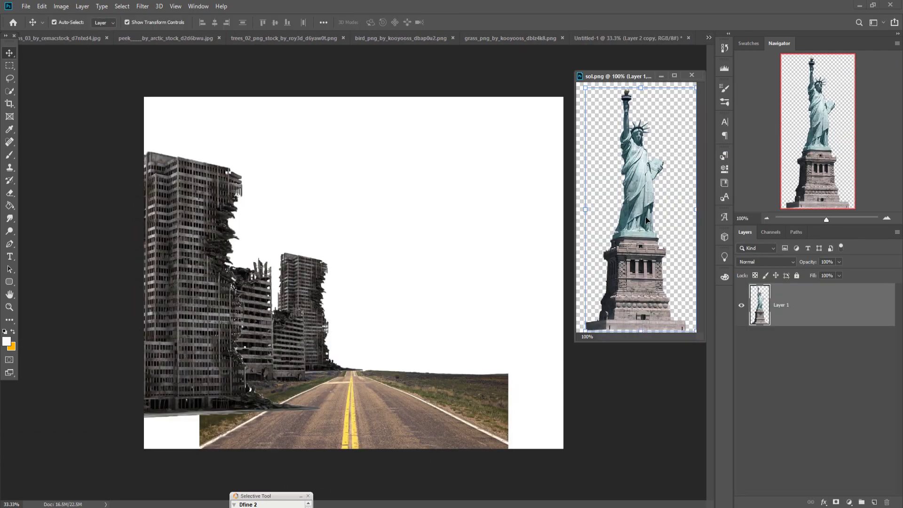
left_click_drag(659, 212, 405, 236)
right_click(809, 299)
mouse_move(301, 198)
left_mouse_down("alt")
mouse_move(604, 263)
mouse_move(539, 261)
left_mouse_up("alt")
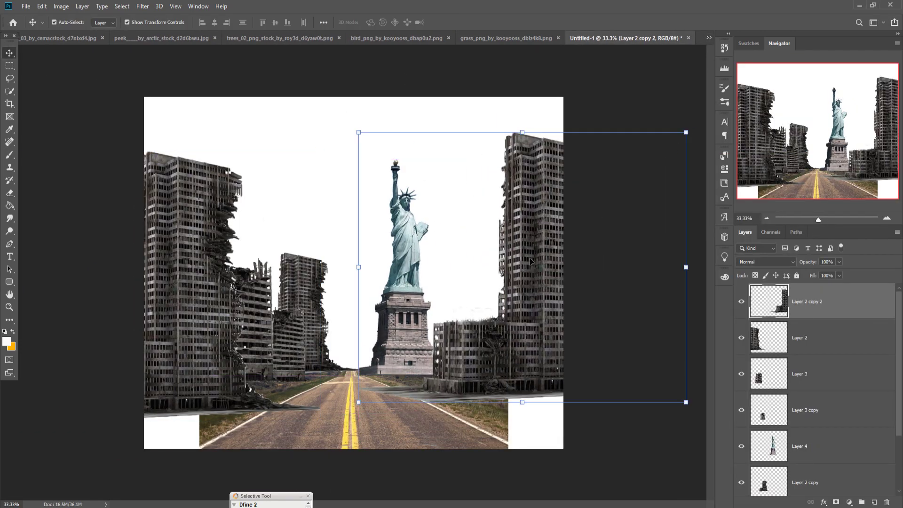
Step: Bring in the grass image, shrink it, and set it above the road at bottom-left
left_click(709, 38)
left_click(541, 119)
left_click_drag(282, 283, 475, 248)
left_click_drag(800, 302, 799, 405)
left_click_drag(287, 500, 242, 467)
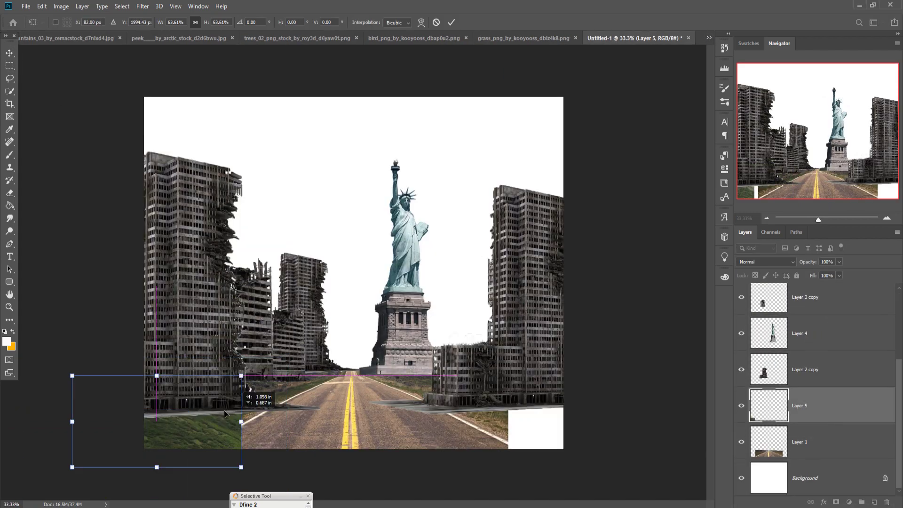
left_click_drag(235, 408, 292, 416)
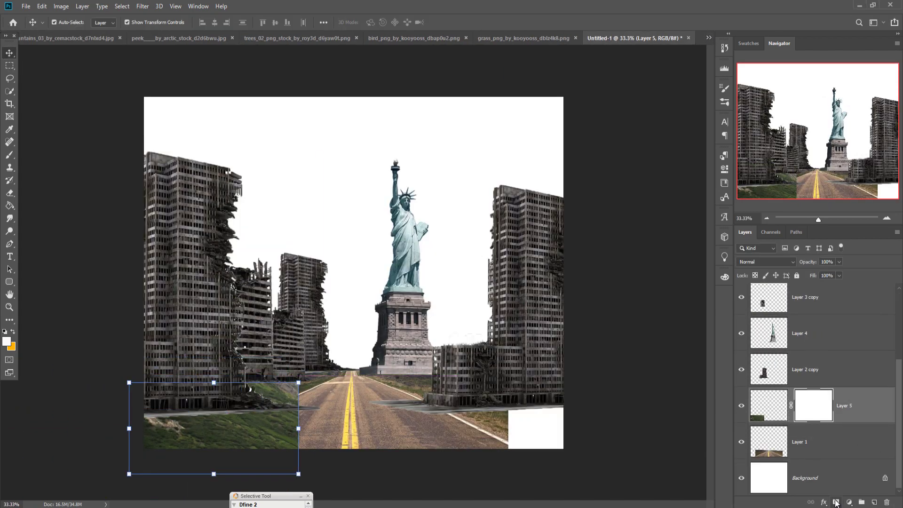
key("b")
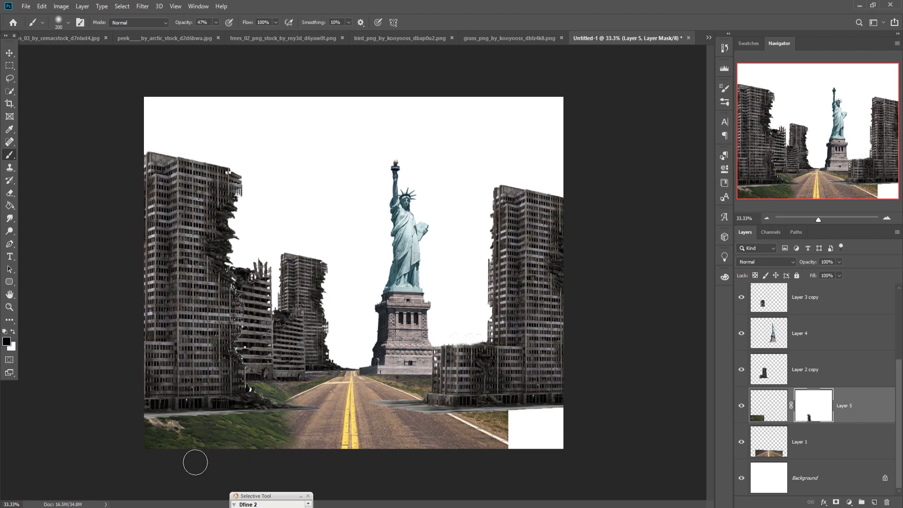
Step: Duplicate the grass layer (Layer 5) and move the copy higher in the layer stack
right_click(863, 406)
left_click(774, 164)
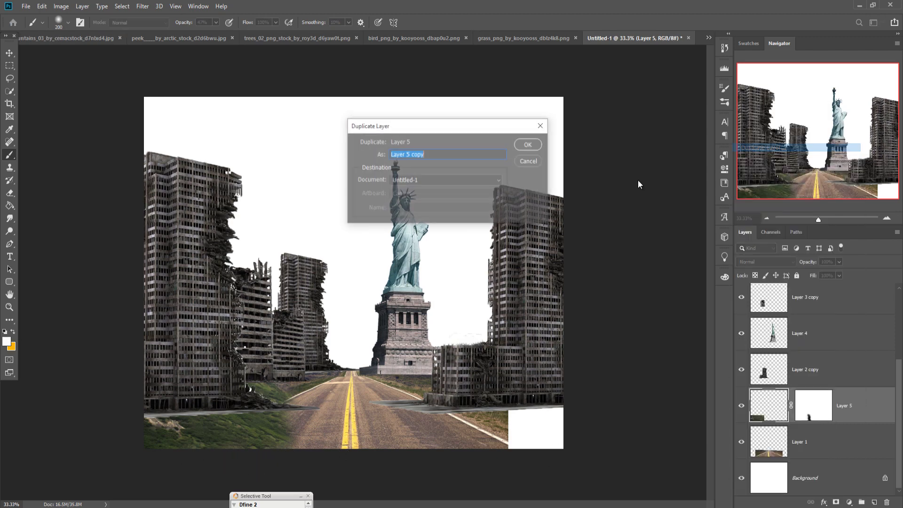
left_click(528, 144)
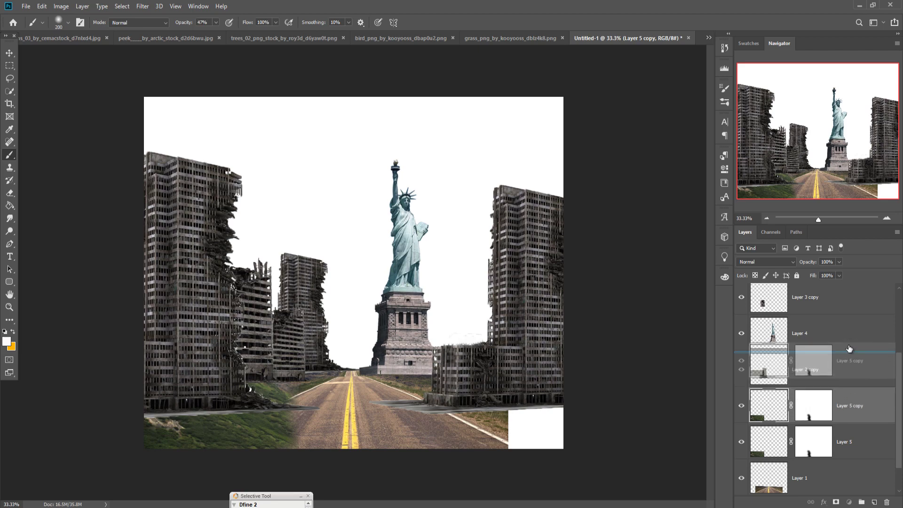
left_click_drag(849, 389, 849, 320)
left_click(813, 338)
key("d")
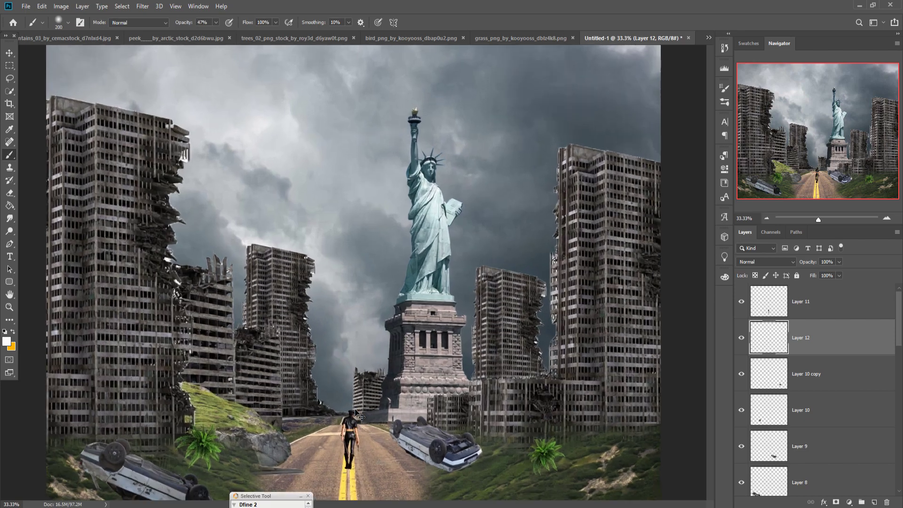
Step: With a smaller black brush, paint a first soft shadow below the figure's boots
key("ctrl+plus")
key("ctrl+plus")
key("ctrl+plus")
mouse_move(362, 418)
left_mouse_down()
mouse_move(329, 171)
mouse_move(426, 91)
left_mouse_up()
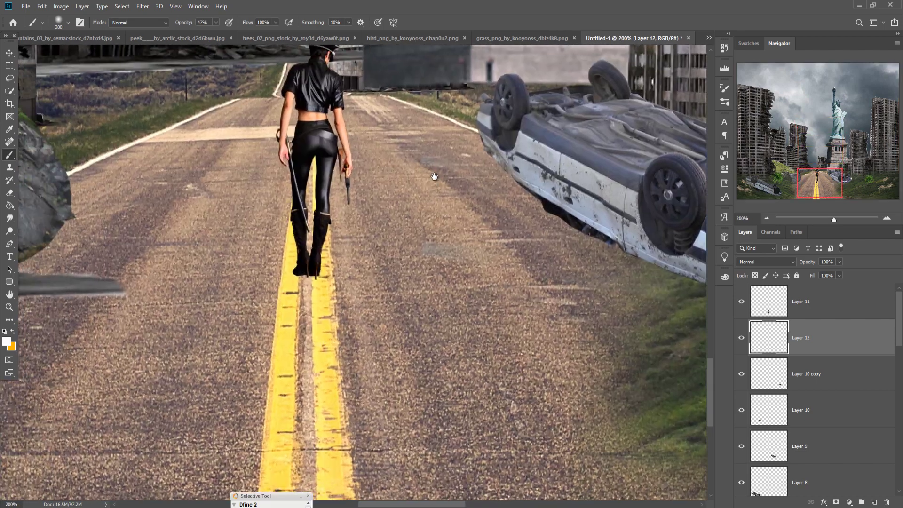
key("bracketleft")
key("bracketleft")
key("bracketleft")
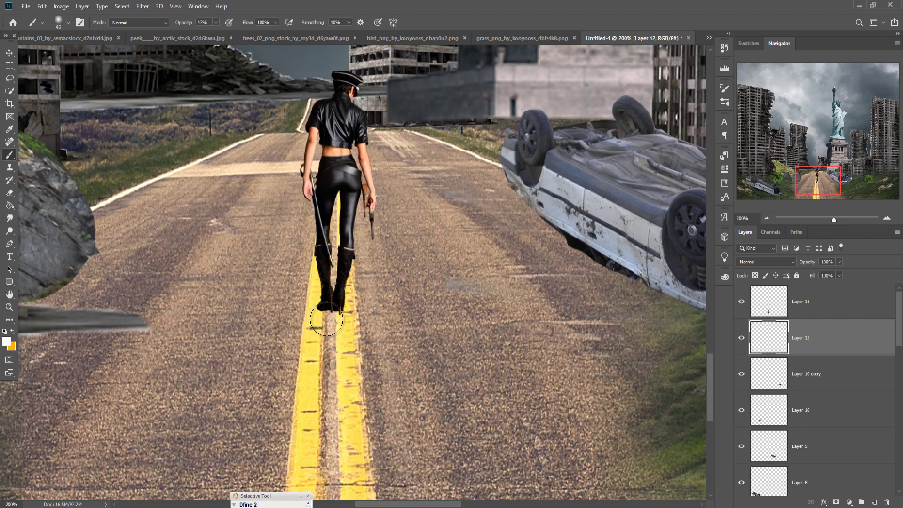
left_click(6, 342)
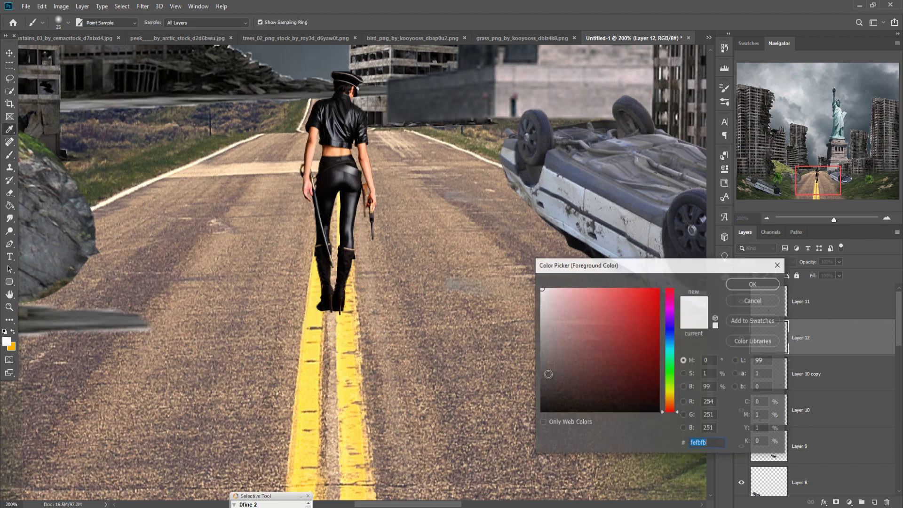
left_click(745, 283)
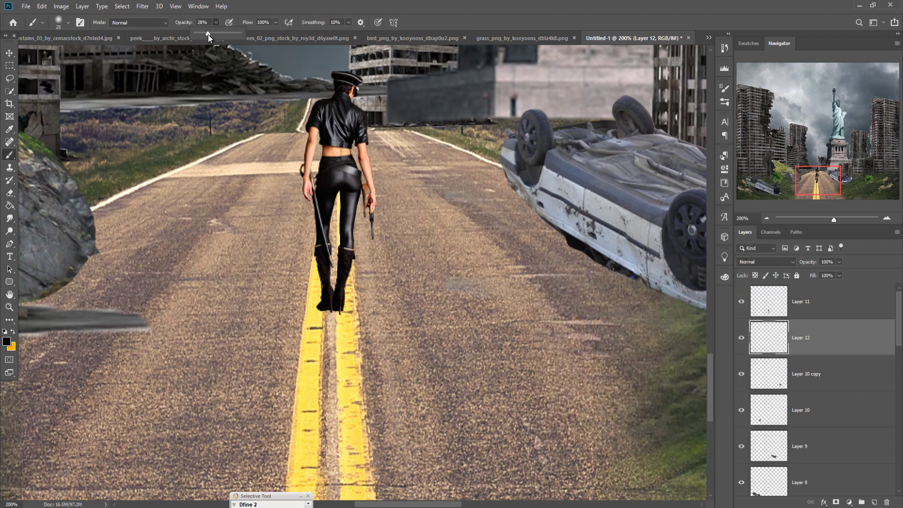
scroll(320, 188, "down", 5)
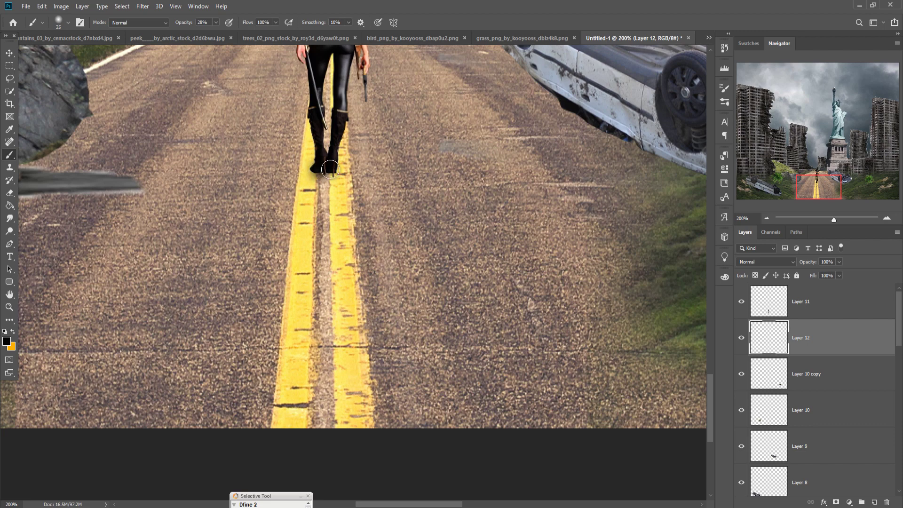
left_click_drag(311, 205, 237, 424)
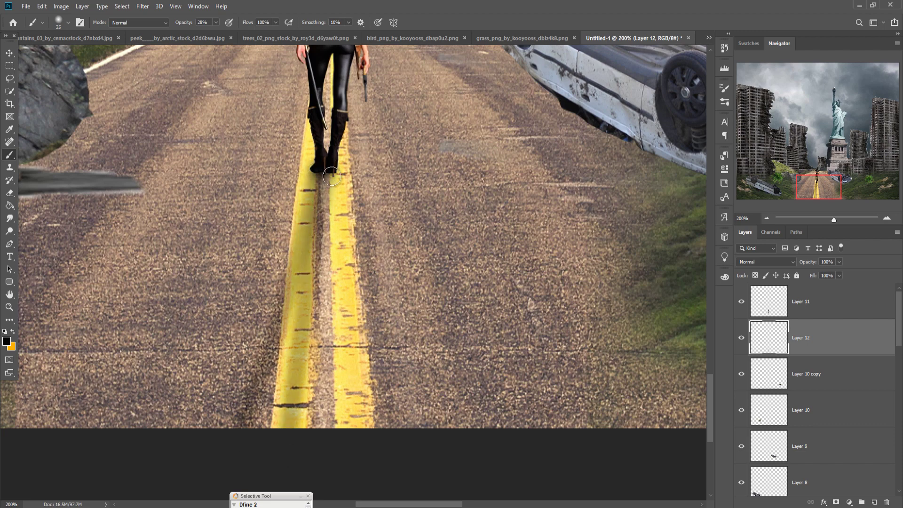
left_click_drag(332, 178, 365, 462)
left_click_drag(327, 269, 325, 426)
left_click_drag(332, 247, 357, 433)
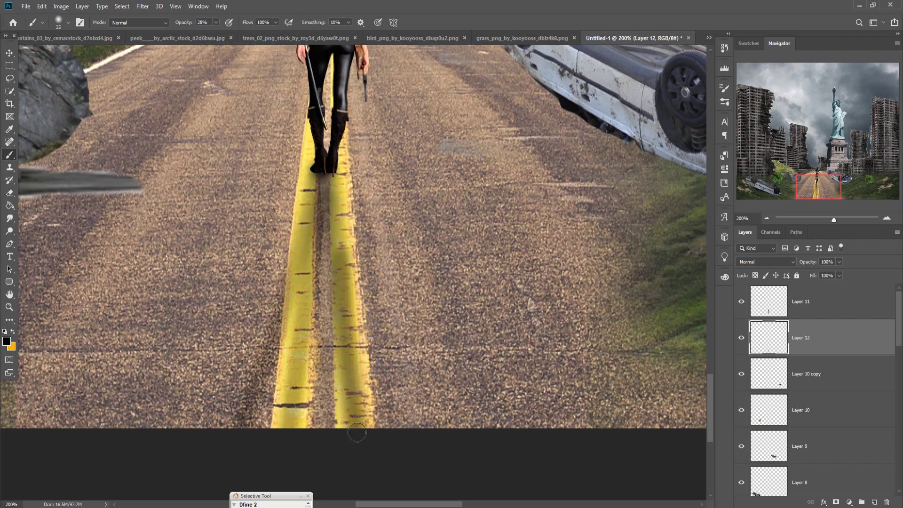
left_click_drag(332, 183, 333, 392)
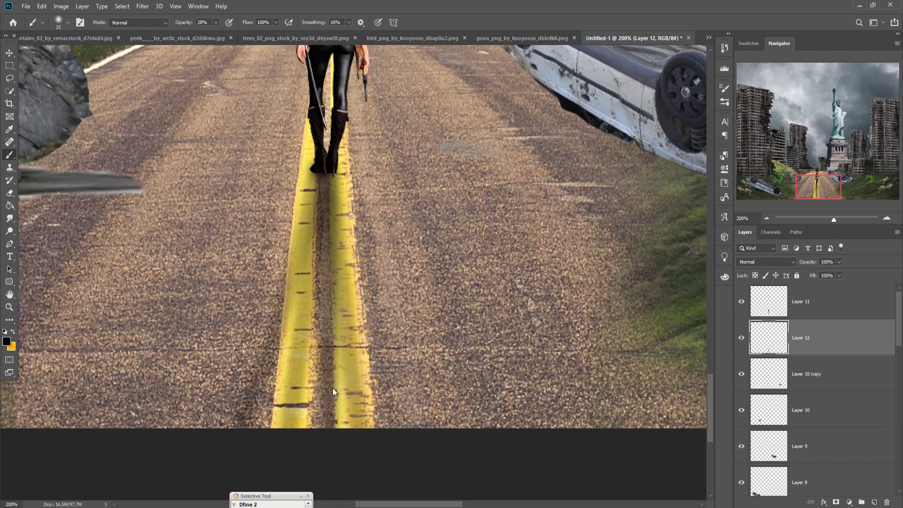
left_click_drag(325, 179, 275, 426)
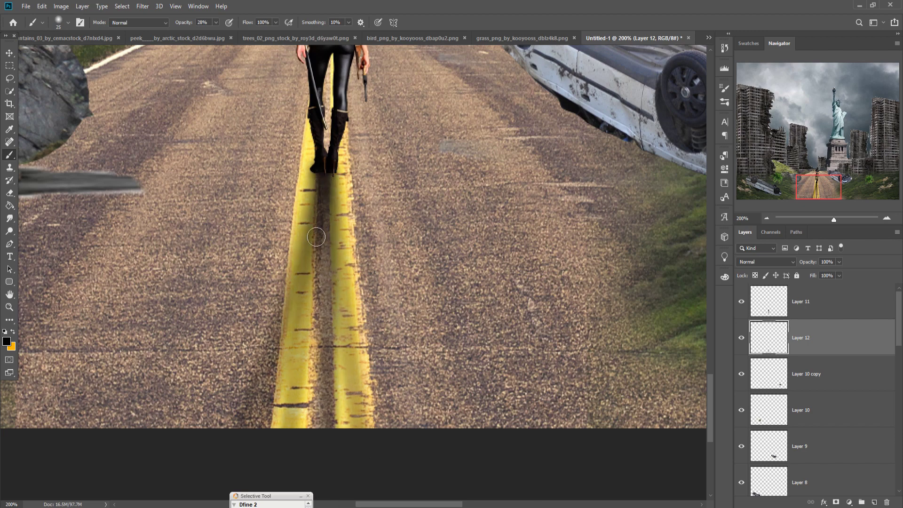
key("ctrl+z")
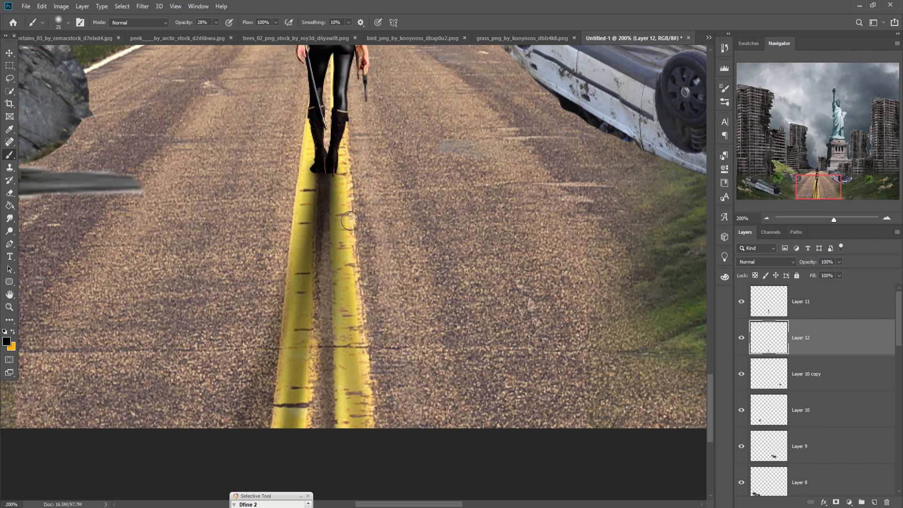
Step: Build up the shadow down and between the yellow centre lines
left_click_drag(332, 179, 360, 423)
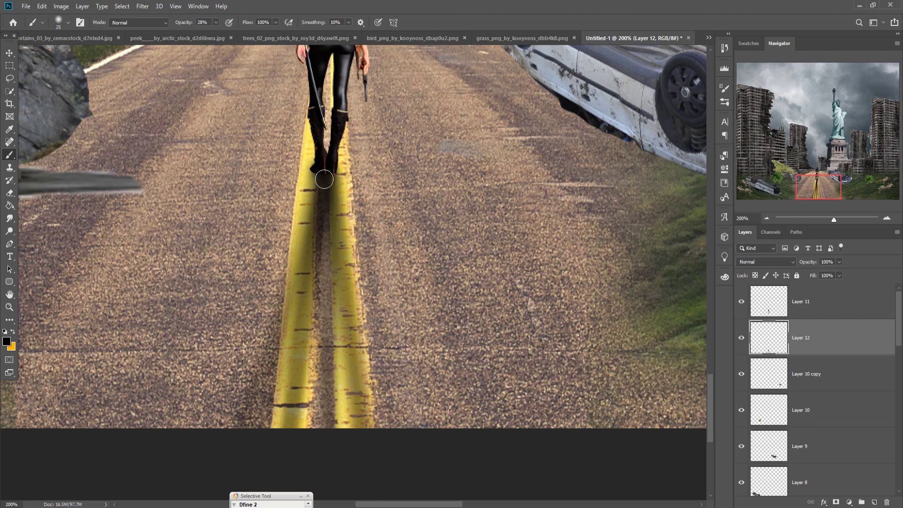
left_click_drag(325, 180, 343, 426)
left_click_drag(319, 184, 324, 425)
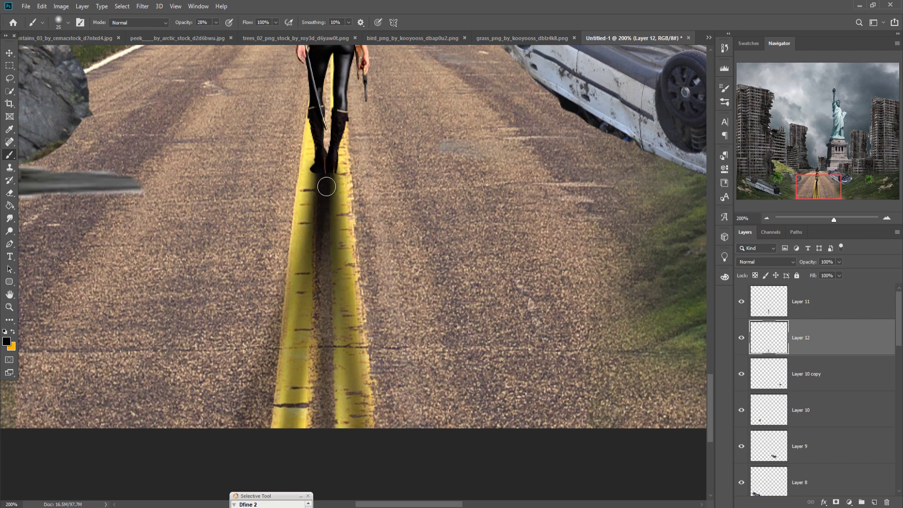
left_click_drag(327, 187, 329, 426)
left_click_drag(332, 181, 335, 426)
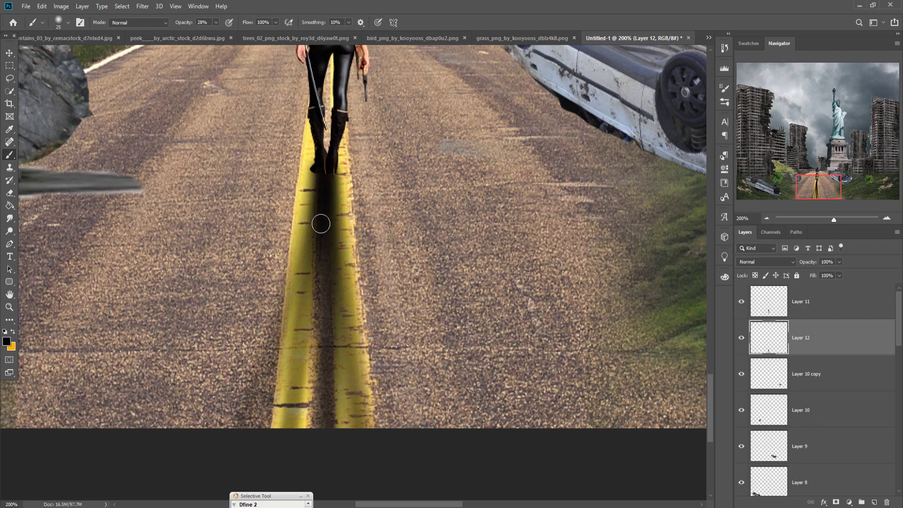
left_click_drag(308, 181, 284, 426)
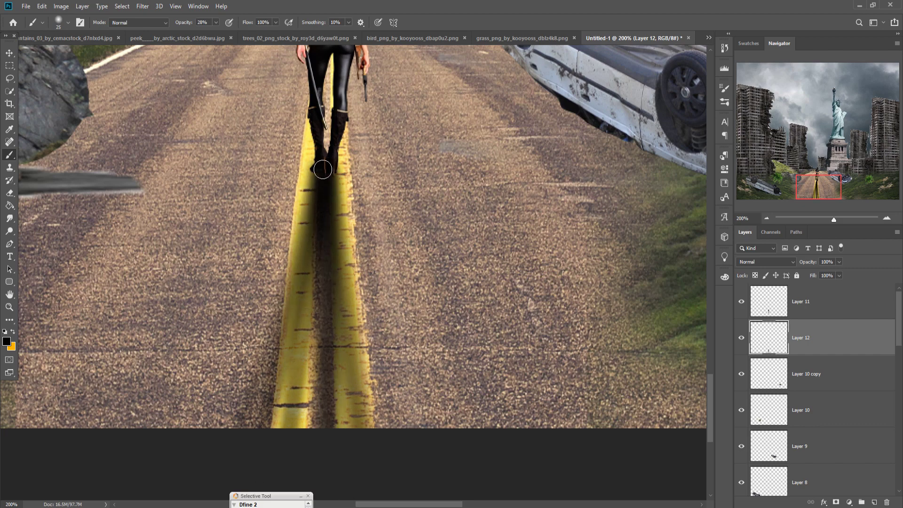
left_click_drag(323, 169, 276, 428)
left_click_drag(326, 186, 329, 337)
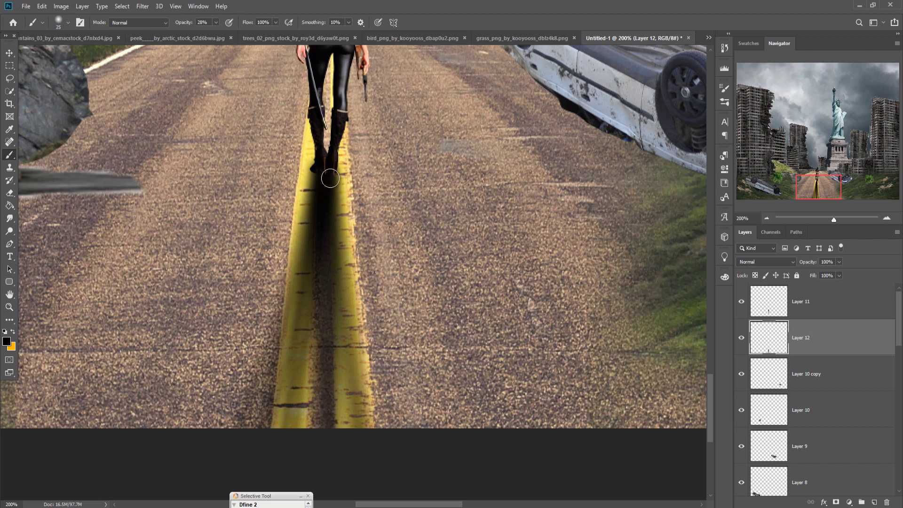
left_click_drag(330, 178, 403, 472)
left_click_drag(334, 179, 399, 446)
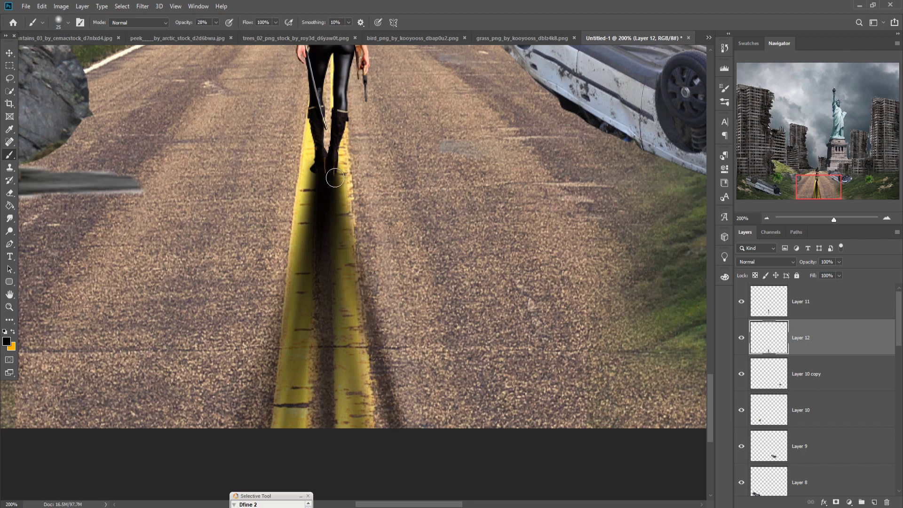
left_click_drag(335, 178, 339, 306)
left_click_drag(356, 356, 374, 426)
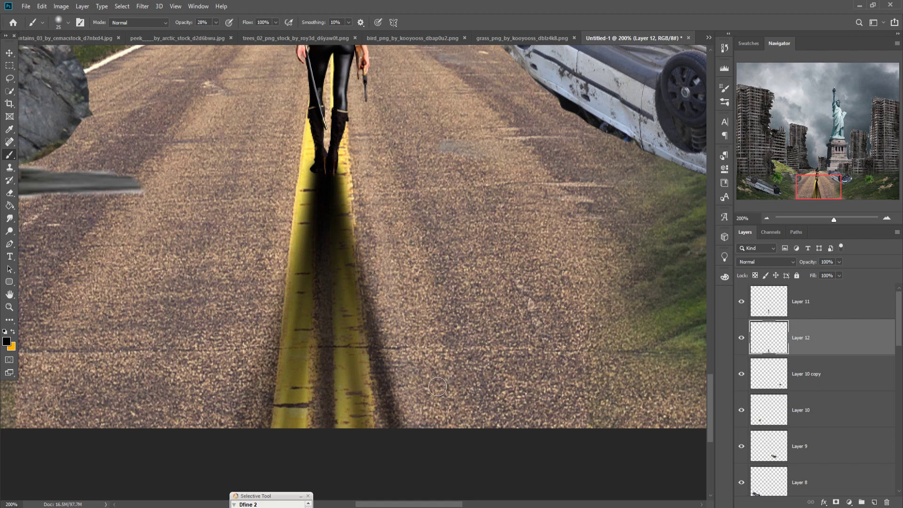
Step: Add a layer mask to Layer 12 and soften the shadow's edges along the yellow lines
left_click(9, 53)
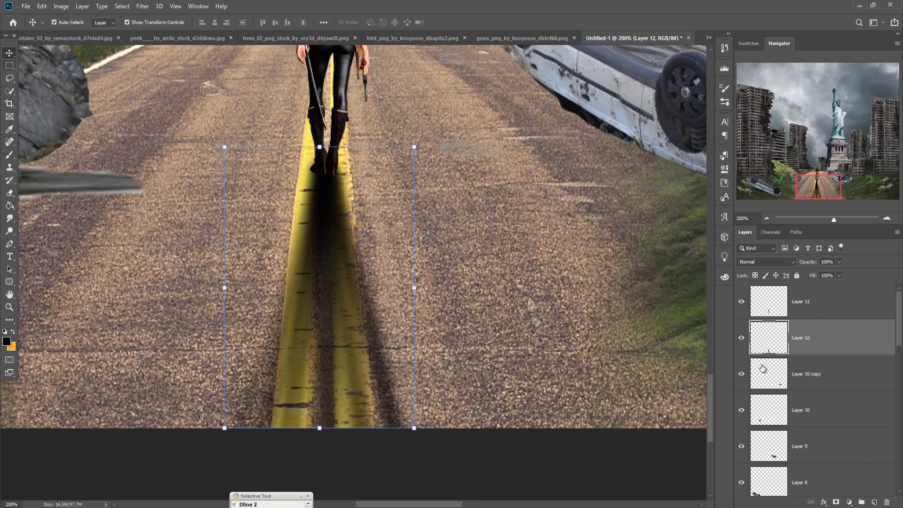
left_click(836, 502)
left_click(9, 155)
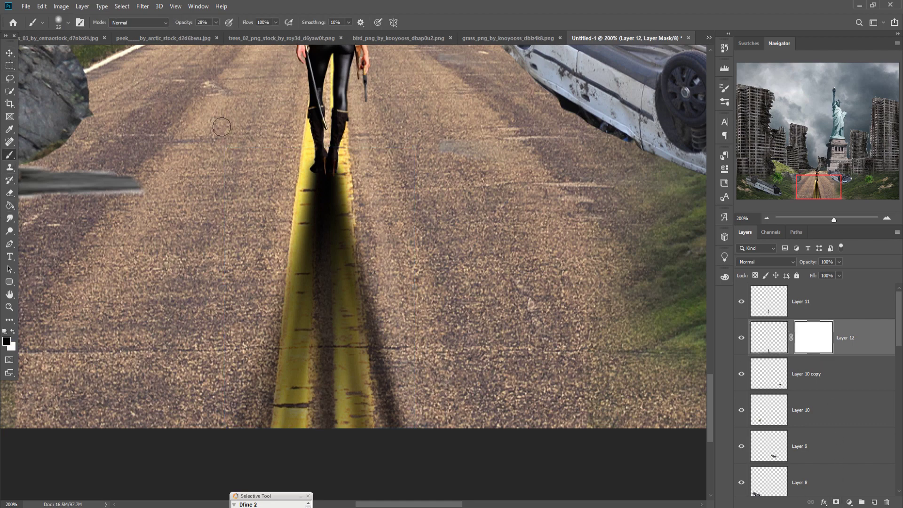
left_click_drag(301, 146, 289, 226)
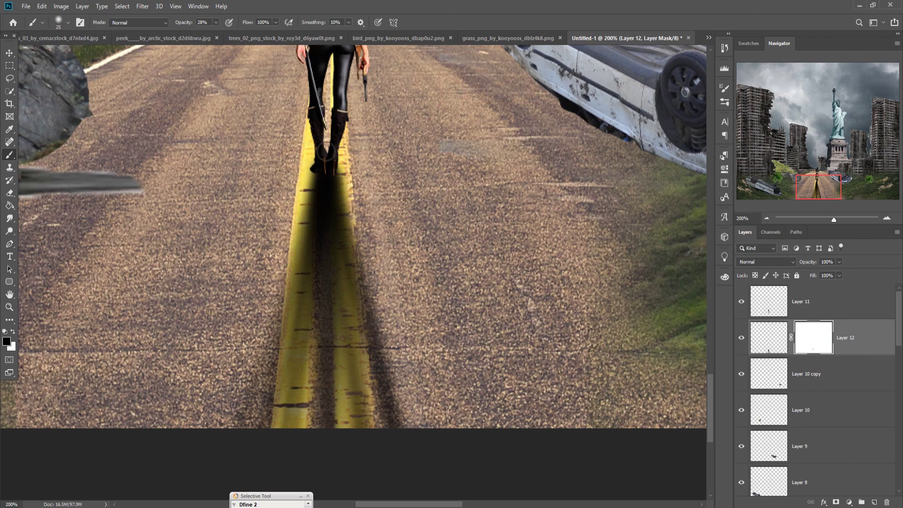
left_click_drag(344, 151, 344, 148)
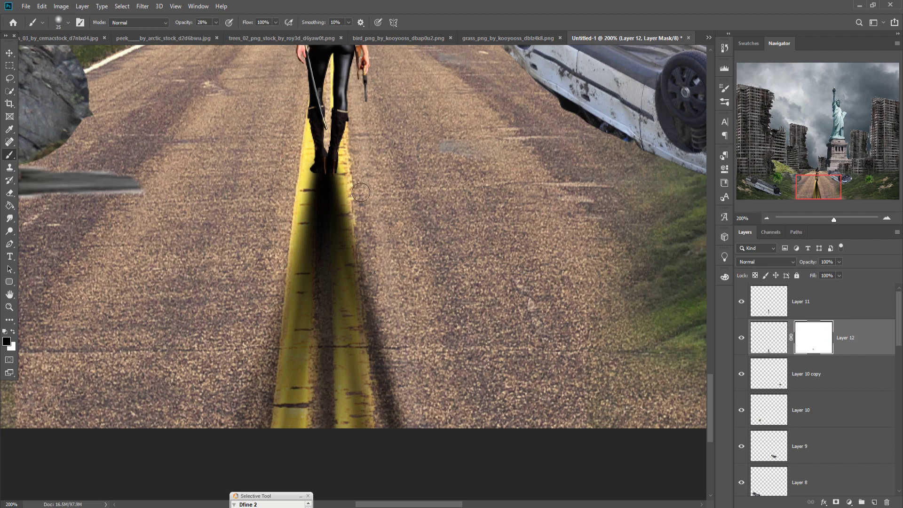
key("ctrl+0")
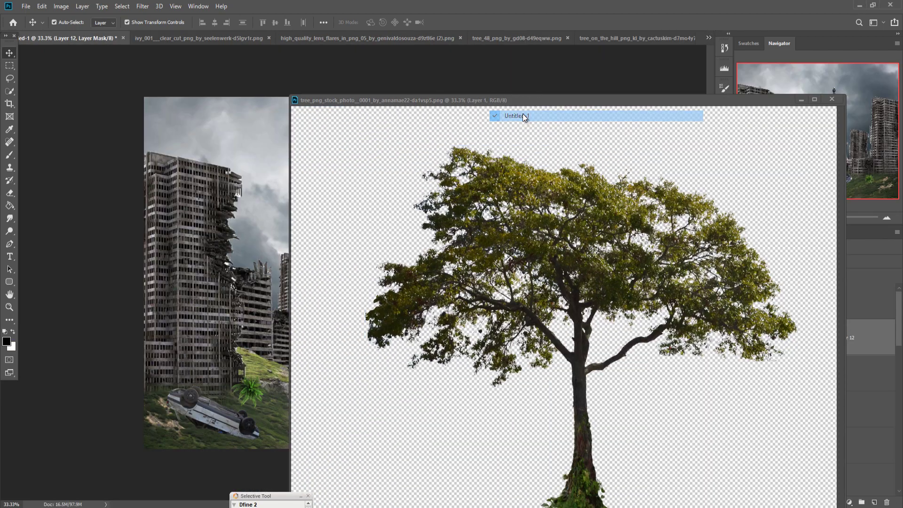
Step: Place the tree at the lower left and give its layer a mask
mouse_move(585, 125)
left_mouse_down()
mouse_move(208, 367)
mouse_move(240, 281)
left_mouse_up()
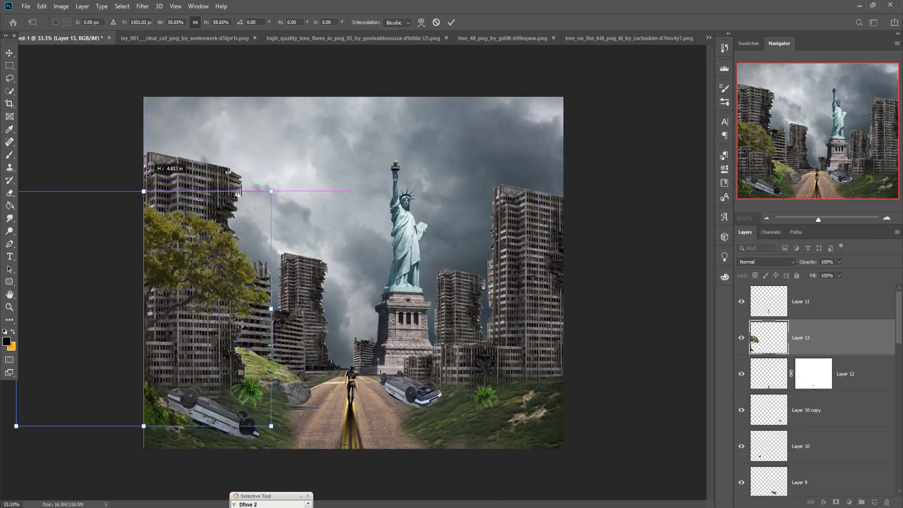
key("Return")
left_click(836, 503)
key("b")
key("d")
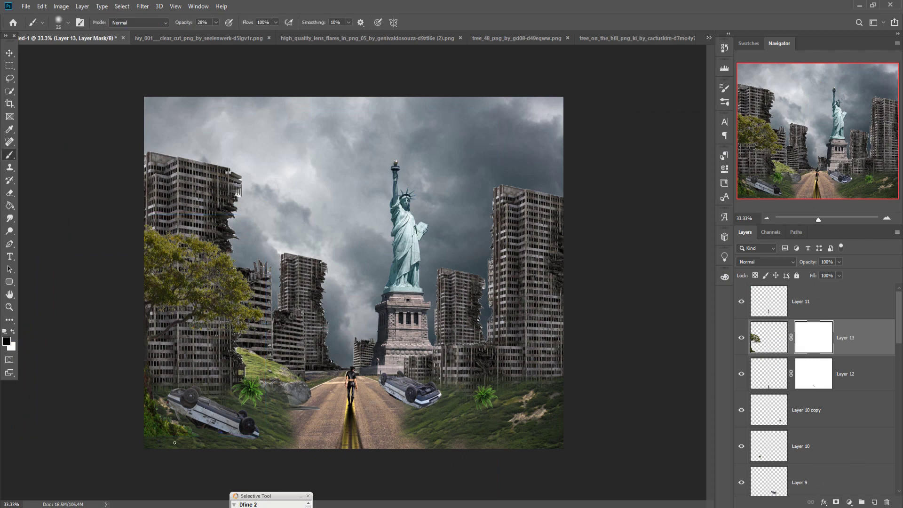
Step: Rotate the grassy hill upright and set it as a cliff along the left edge
key("v")
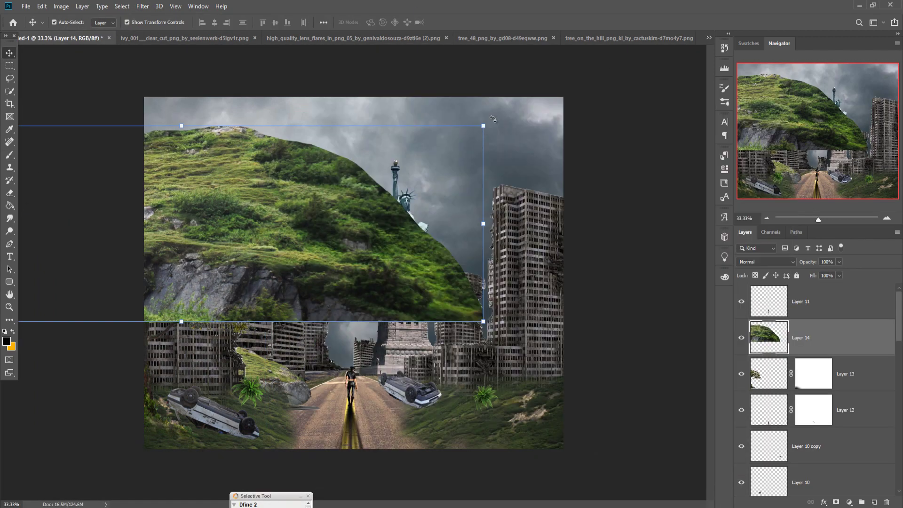
left_click_drag(492, 119, 264, 94)
mouse_move(264, 225)
left_mouse_down()
mouse_move(278, 225)
mouse_move(185, 225)
left_mouse_up()
Step: Shrink the ivy rock, move Layer 14 above Layer 2, and clip it to the skyscraper
mouse_move(175, 256)
left_mouse_down()
mouse_move(243, 276)
mouse_move(235, 281)
left_mouse_up()
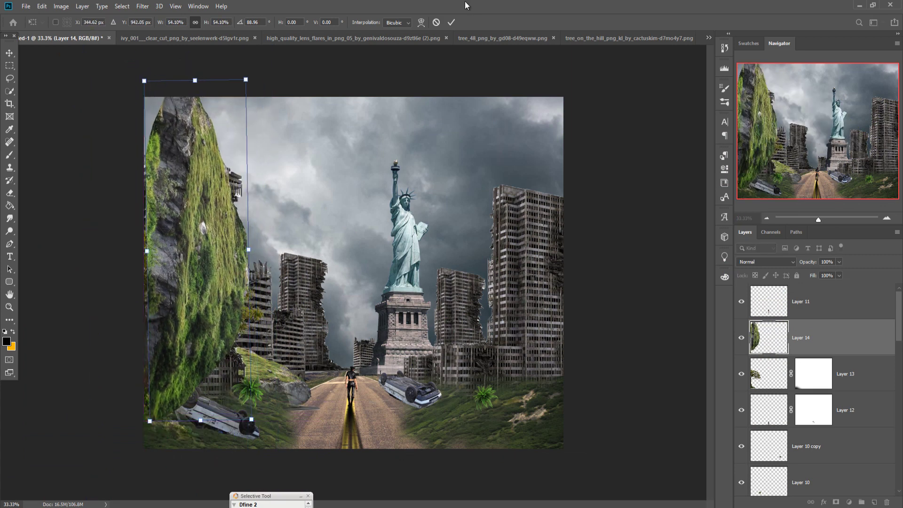
left_click(451, 22)
scroll(819, 390, "down", 5)
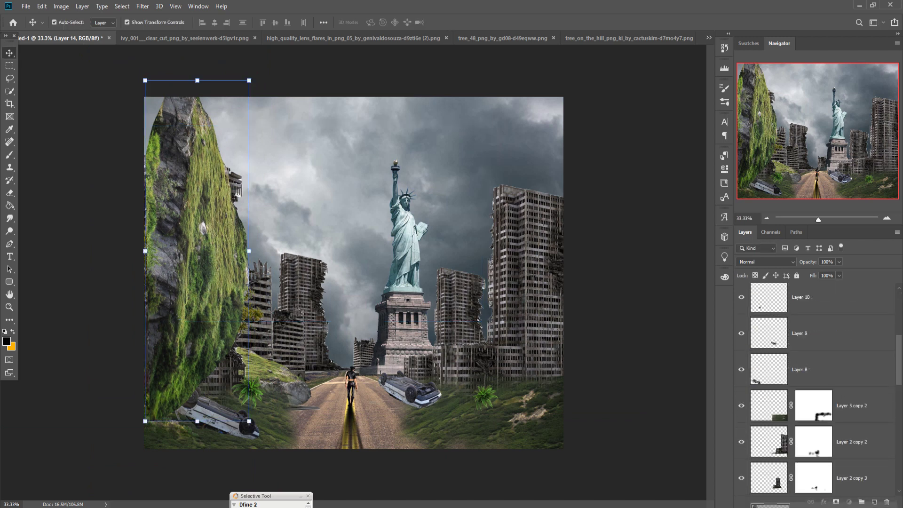
left_click_drag(837, 475, 840, 307)
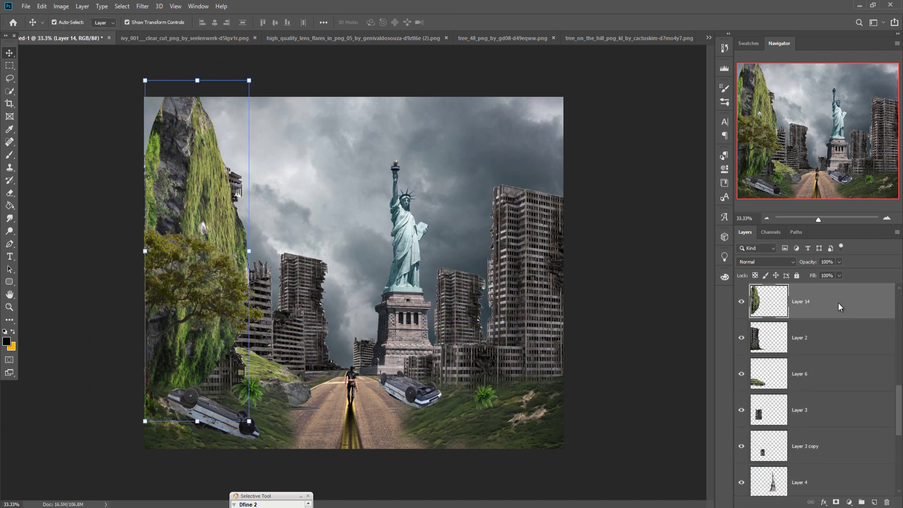
right_click(840, 307)
left_click(748, 282)
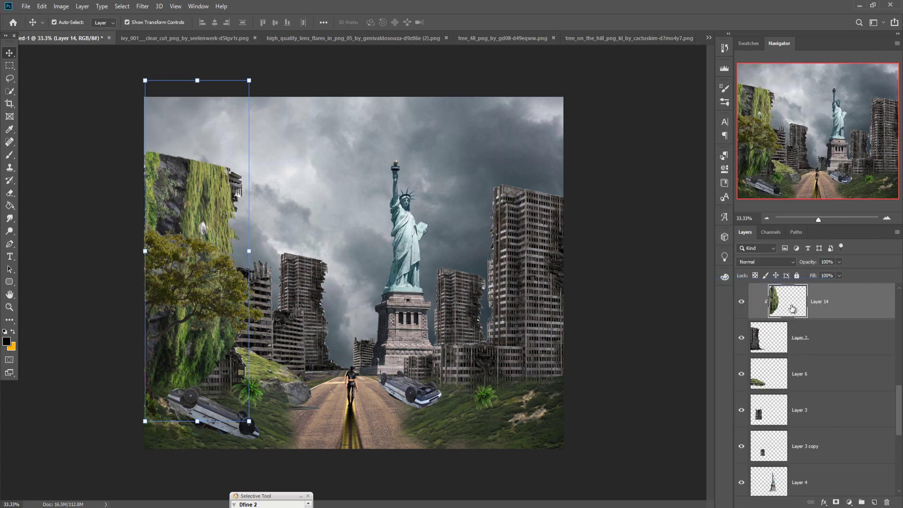
Step: Mask Layer 14 with a 22% opacity black brush to reveal the building's windows
left_click(837, 503)
key("b")
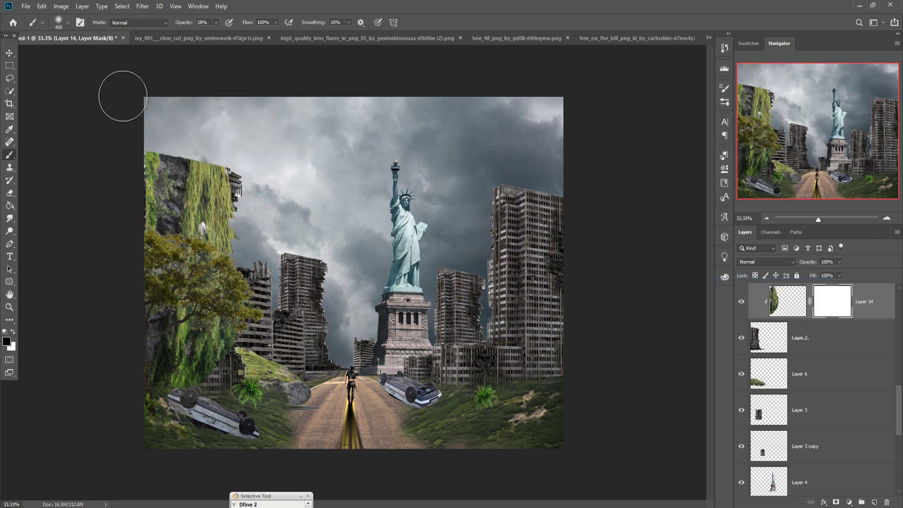
left_click_drag(216, 33, 213, 34)
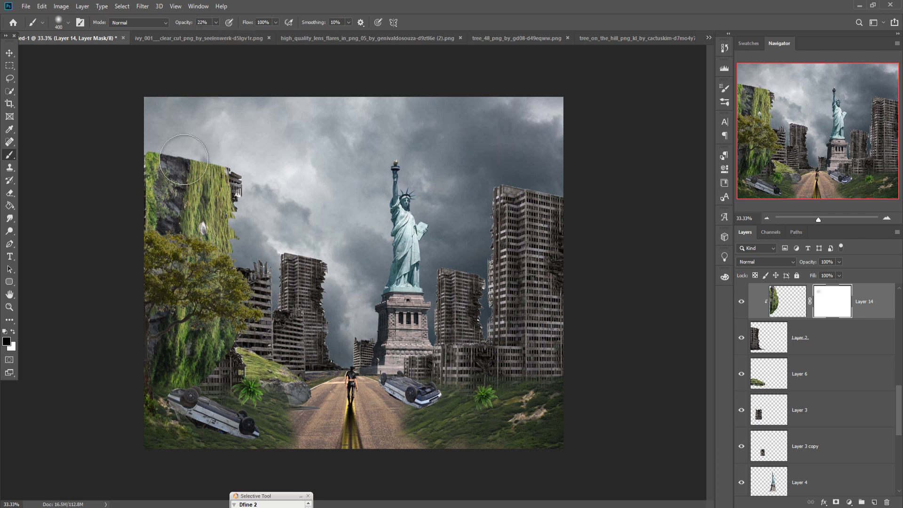
mouse_move(183, 151)
left_mouse_down()
mouse_move(160, 185)
mouse_move(165, 125)
mouse_move(172, 221)
left_mouse_up()
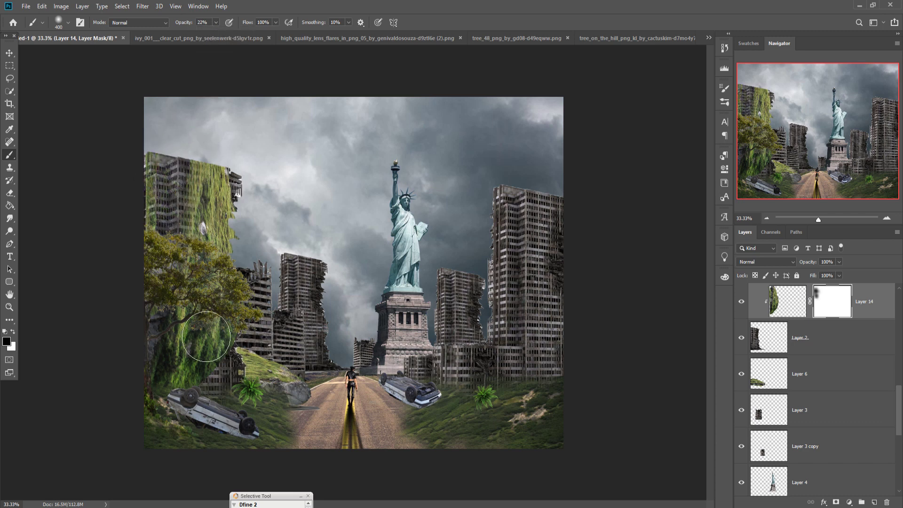
mouse_move(202, 334)
left_mouse_down()
mouse_move(222, 373)
mouse_move(203, 376)
mouse_move(198, 404)
left_mouse_up()
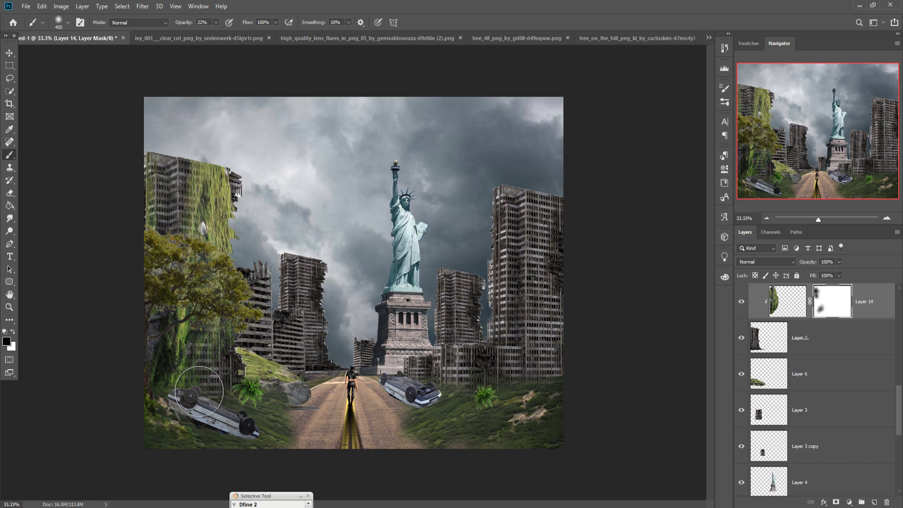
left_click_drag(245, 221, 247, 309)
mouse_move(219, 375)
left_mouse_down()
mouse_move(191, 382)
mouse_move(243, 370)
left_mouse_up()
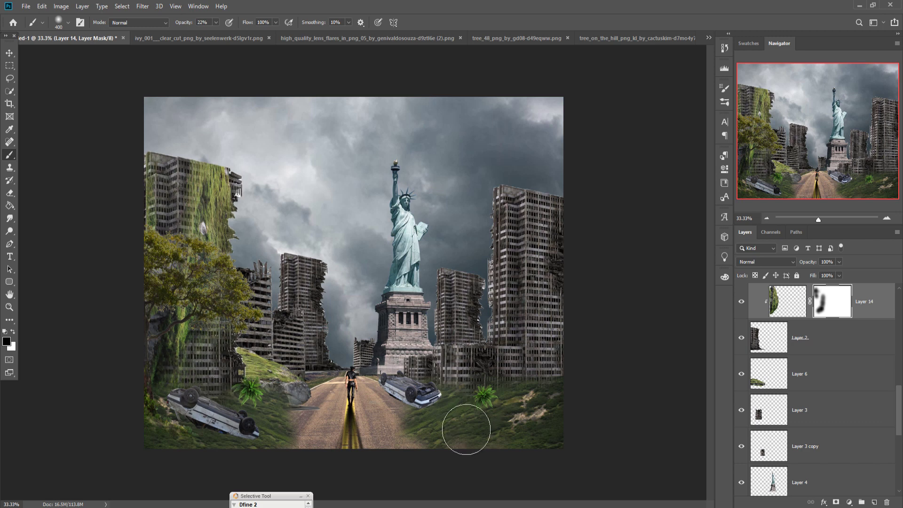
right_click(888, 308)
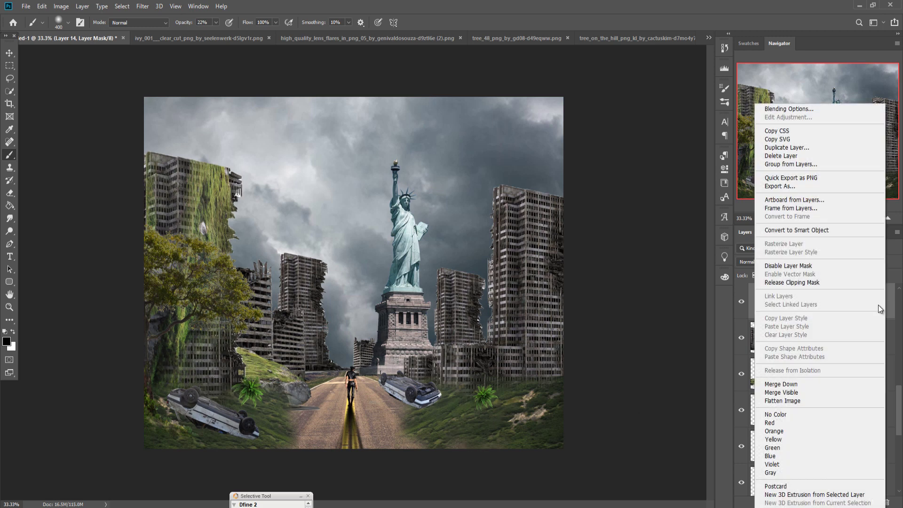
Step: Duplicate the ivy rock layer, release its clipping, and move the copy to the right side
left_click(795, 155)
left_click(529, 144)
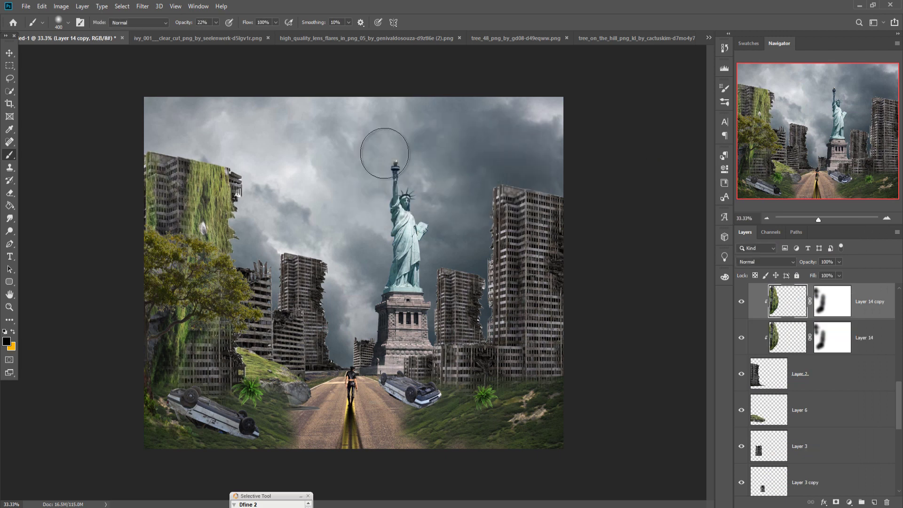
key("v")
right_click(868, 302)
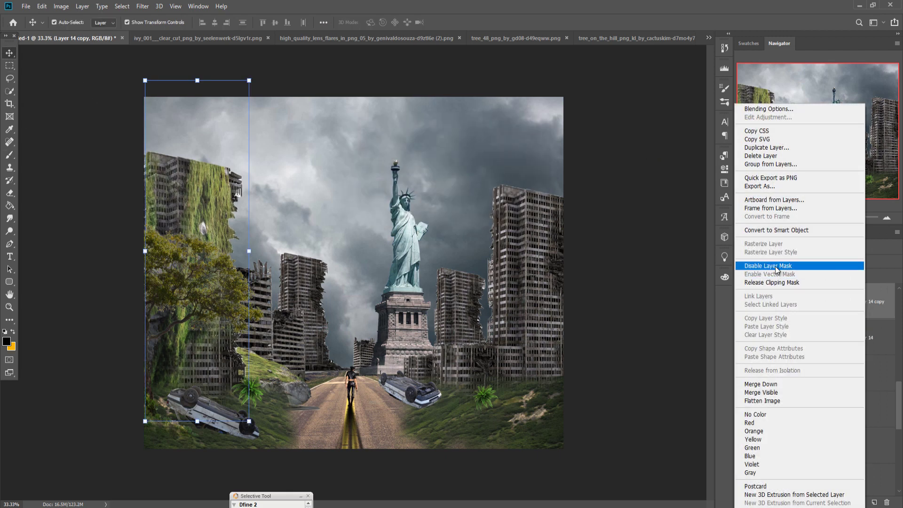
left_click(771, 283)
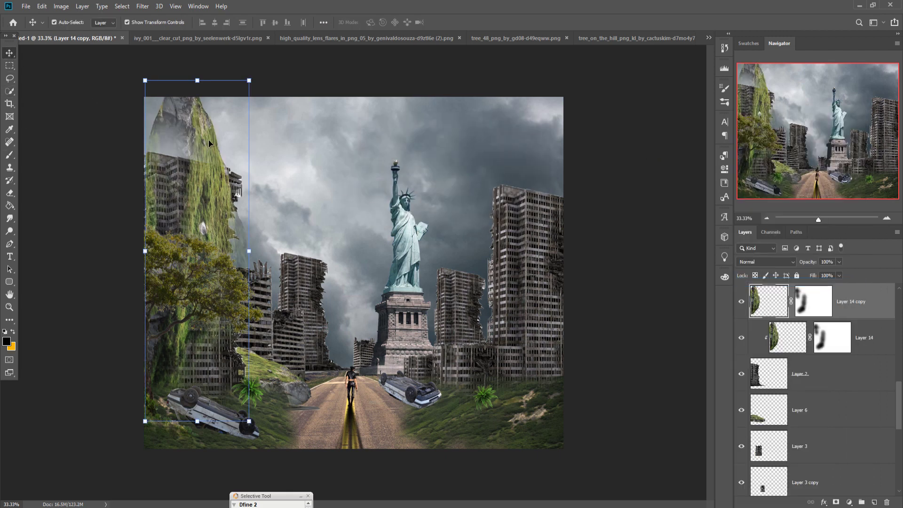
left_click_drag(208, 140, 546, 167)
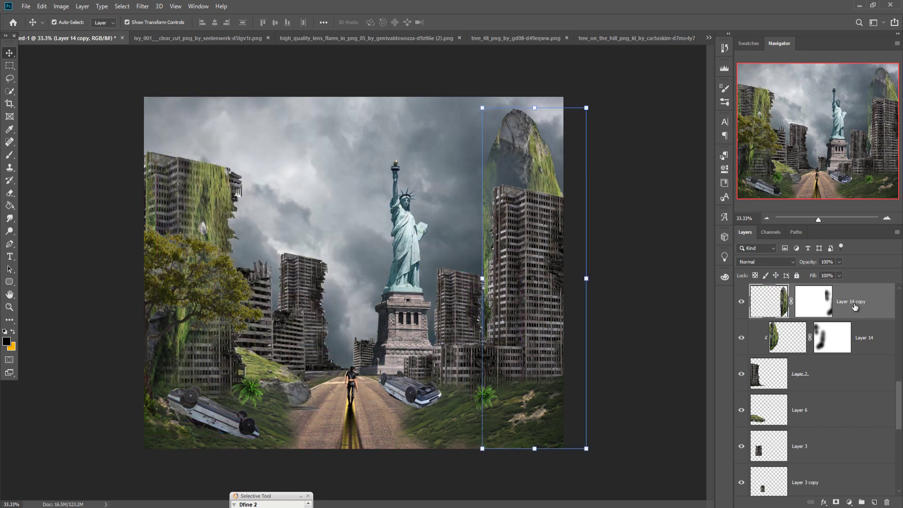
Step: Move Layer 14 copy to the top and clip it to the right building
scroll(863, 349, "up", 3)
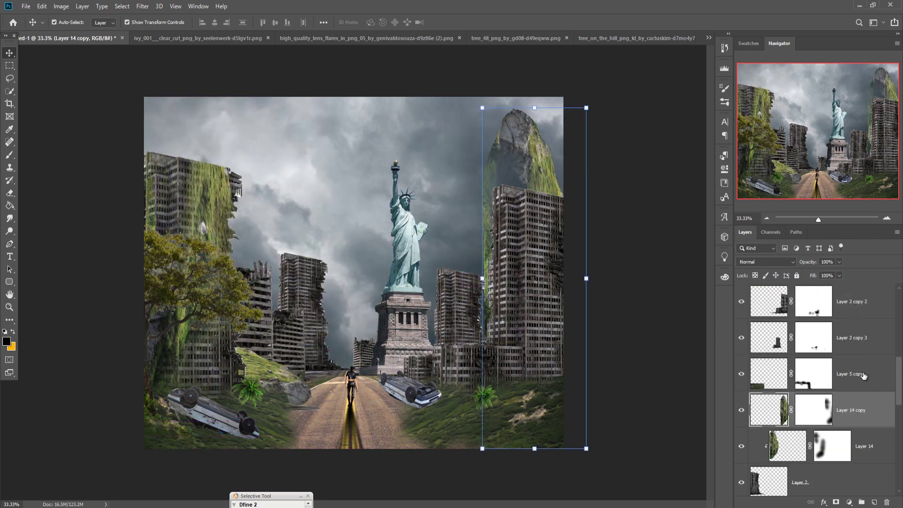
left_click(780, 305)
left_click_drag(869, 413, 863, 303)
right_click(863, 303)
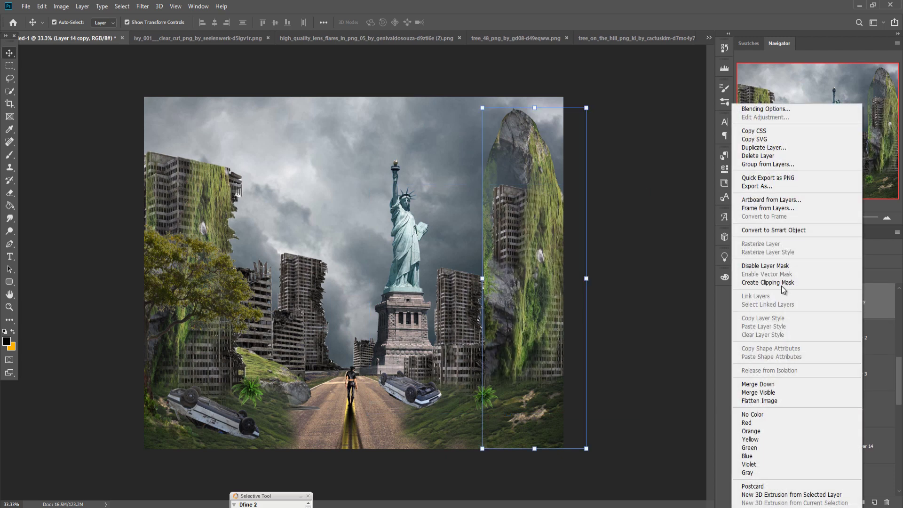
left_click(767, 281)
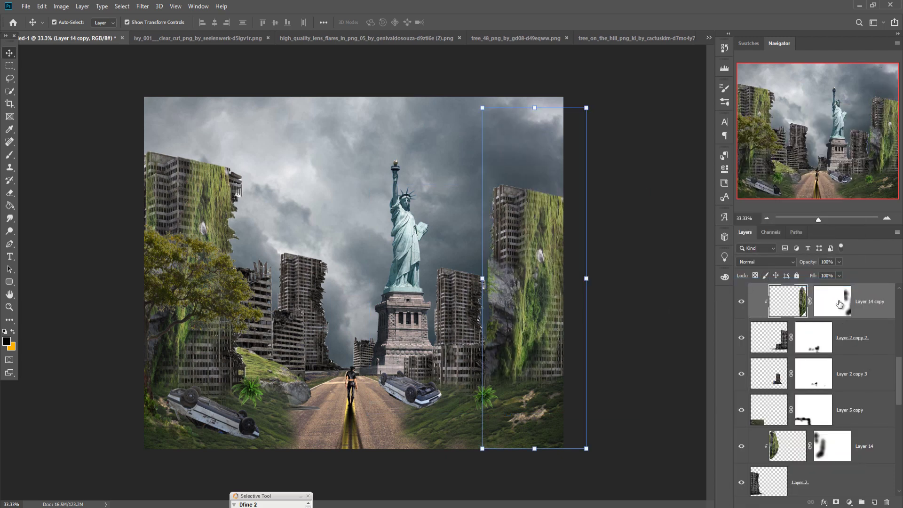
Step: Paint black on Layer 14 copy's mask to hide rock and reveal the windows
left_click(833, 301)
key("b")
key("d")
left_click_drag(486, 266, 469, 236)
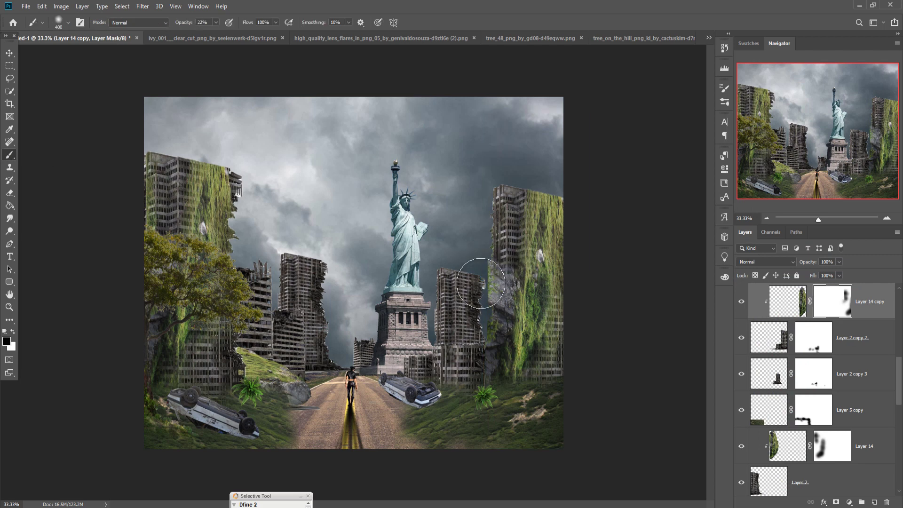
left_click_drag(481, 316, 470, 319)
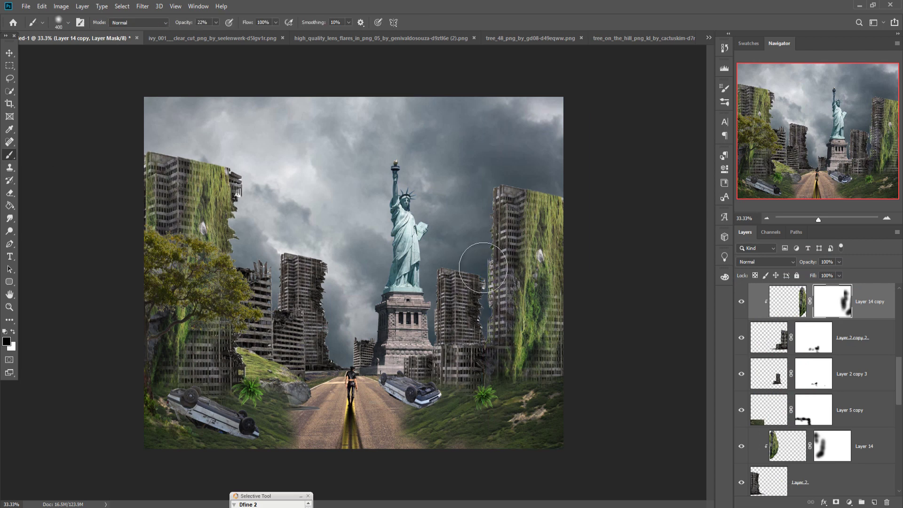
left_click_drag(485, 361, 524, 367)
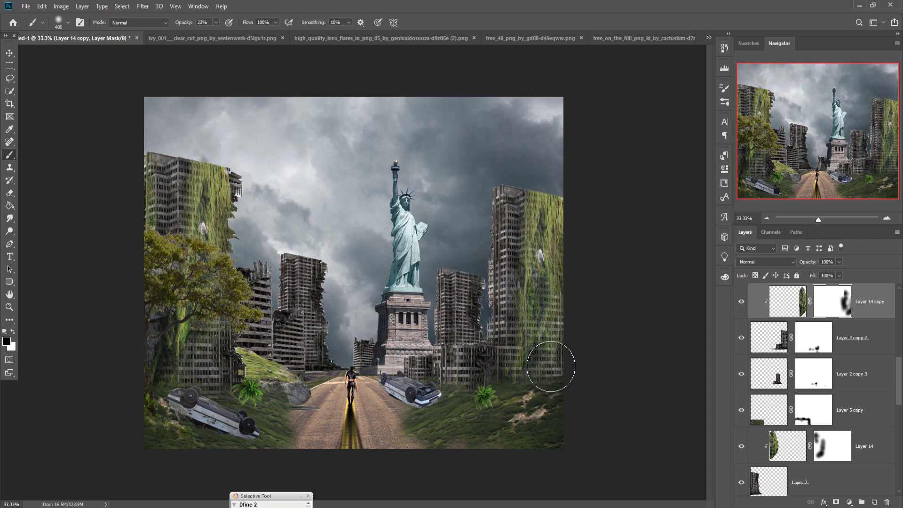
left_click(10, 53)
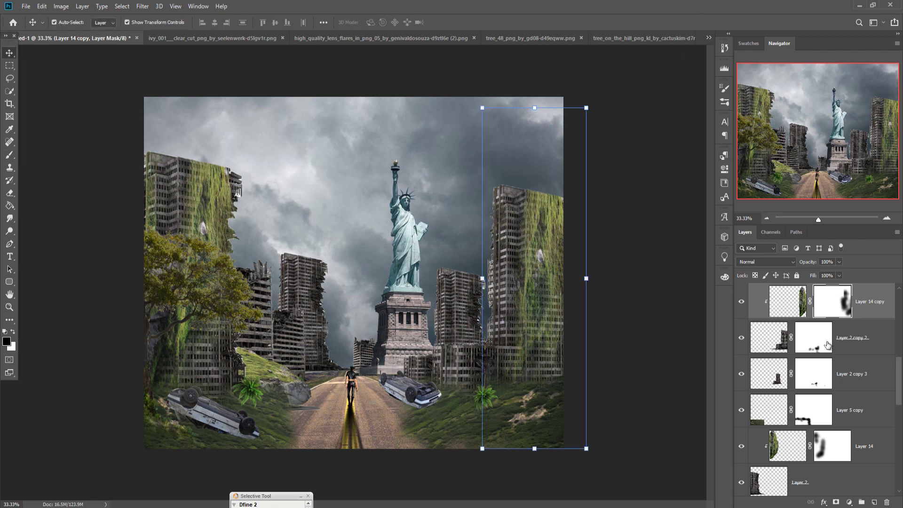
Step: Bring the lens flare image into the composite as Layer 15 in Screen blend mode
left_click(709, 39)
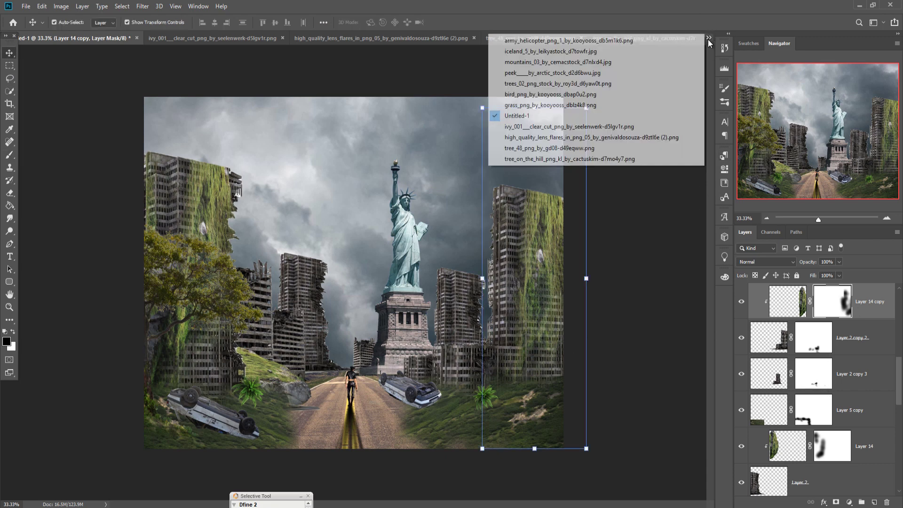
left_click(559, 137)
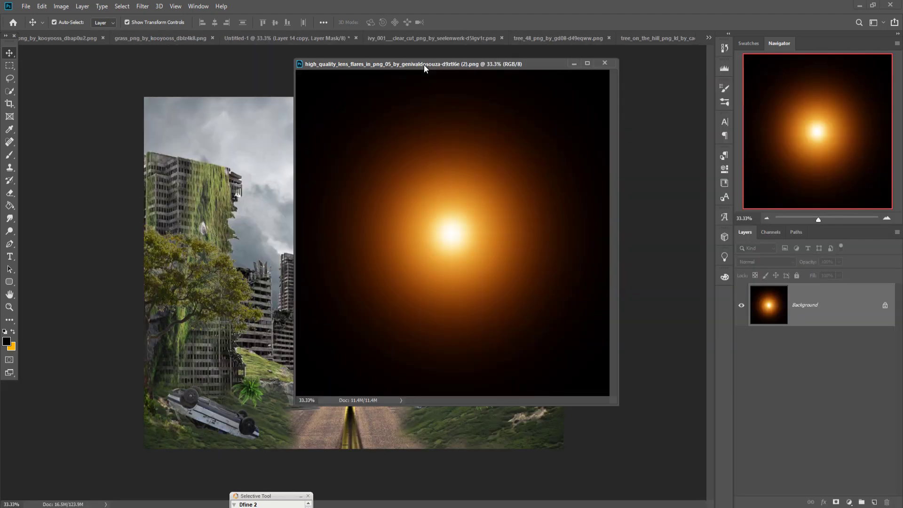
mouse_move(424, 63)
left_mouse_down()
mouse_move(645, 210)
mouse_move(432, 214)
left_mouse_up()
left_click(779, 94)
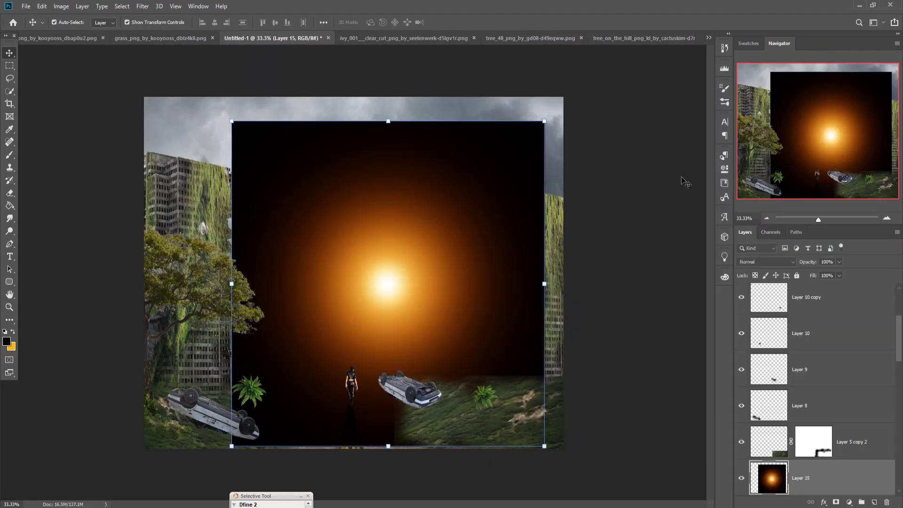
scroll(814, 323, "down", 3)
left_click(767, 262)
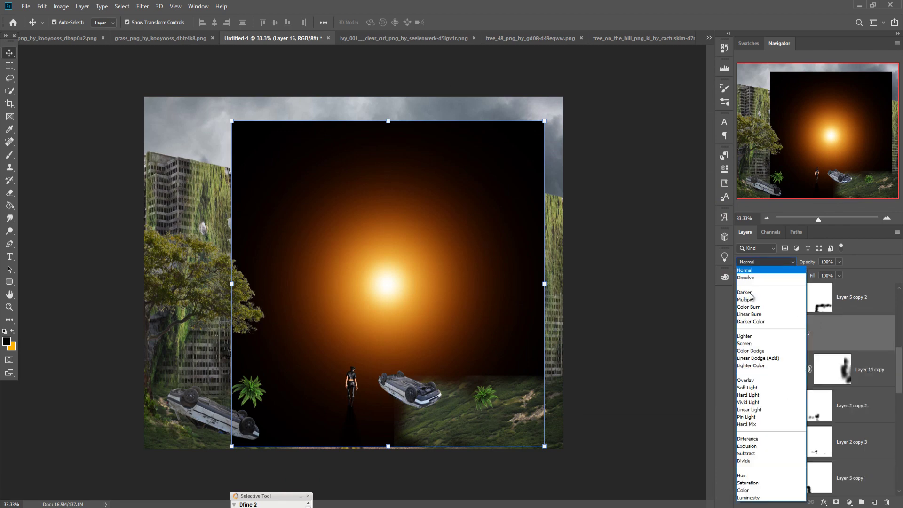
left_click(753, 336)
Step: Scale the flare to about 86% and set it low on the horizon
left_click_drag(544, 121, 484, 184)
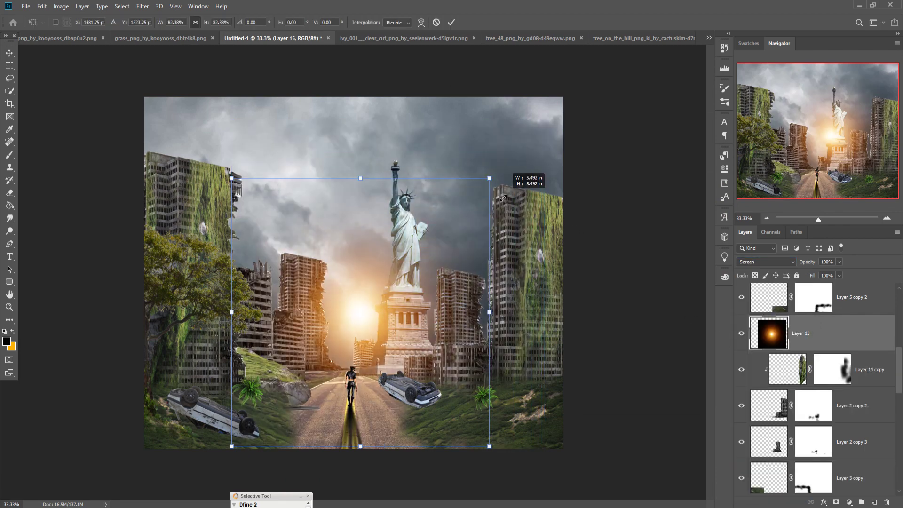
left_click_drag(383, 333, 391, 357)
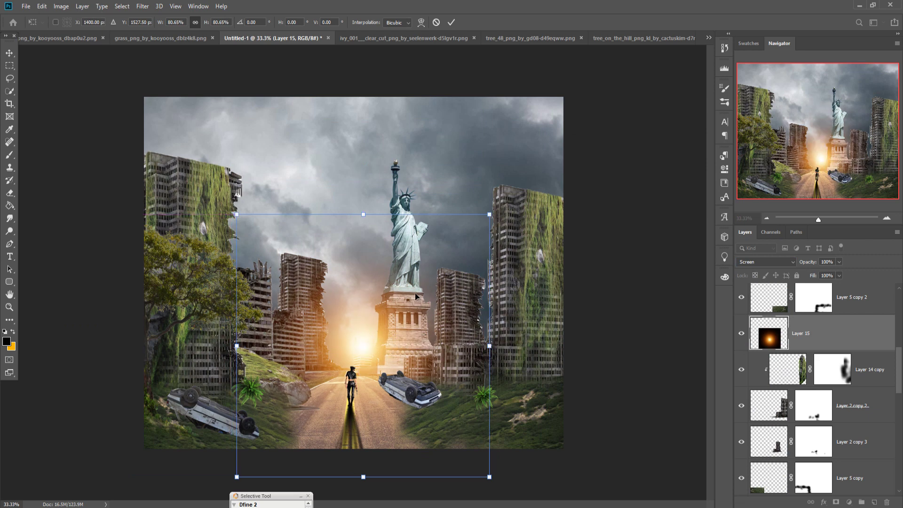
left_click_drag(490, 220, 499, 211)
mouse_move(430, 315)
left_mouse_down()
mouse_move(420, 330)
mouse_move(424, 325)
left_mouse_up()
left_click_drag(493, 215, 501, 206)
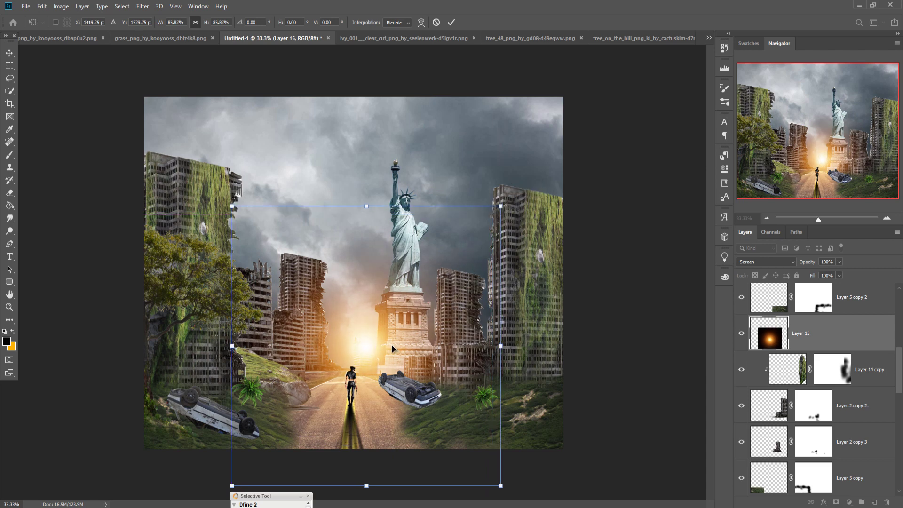
left_click(450, 23)
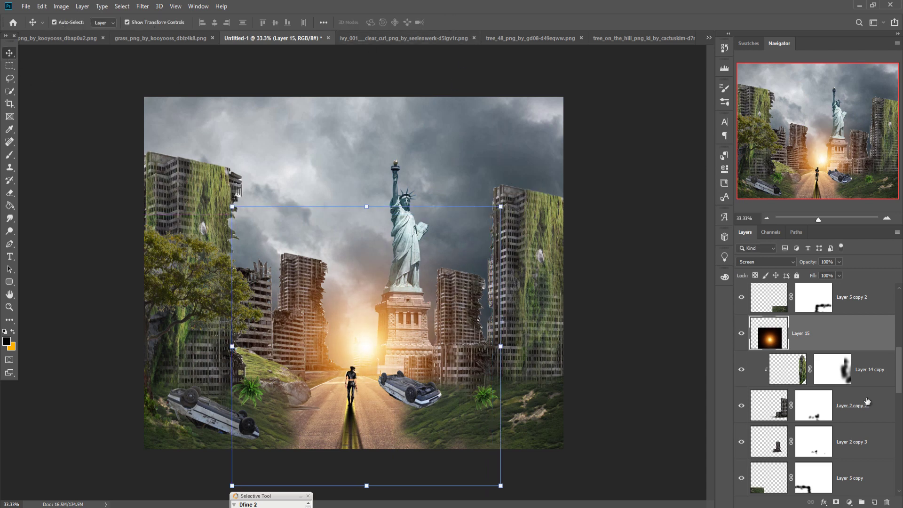
Step: Darken the flipped car on Layer 9 with a clipped Curves adjustment, midpoint pulled down
left_click(405, 393)
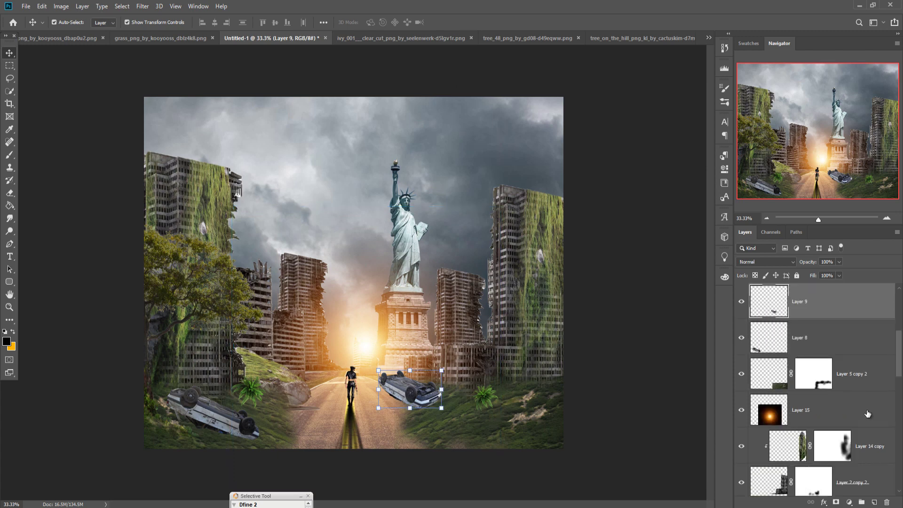
left_click(851, 503)
left_click(861, 380)
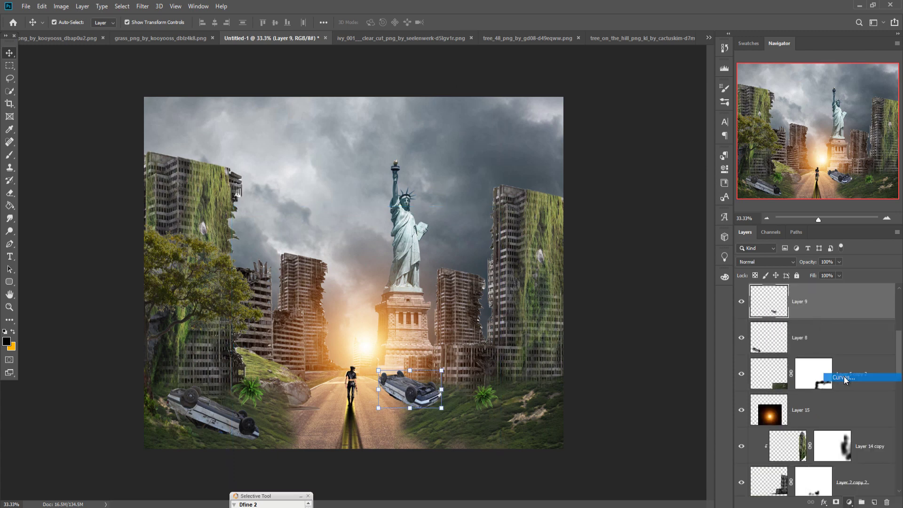
left_click(644, 370)
left_click_drag(646, 264, 648, 273)
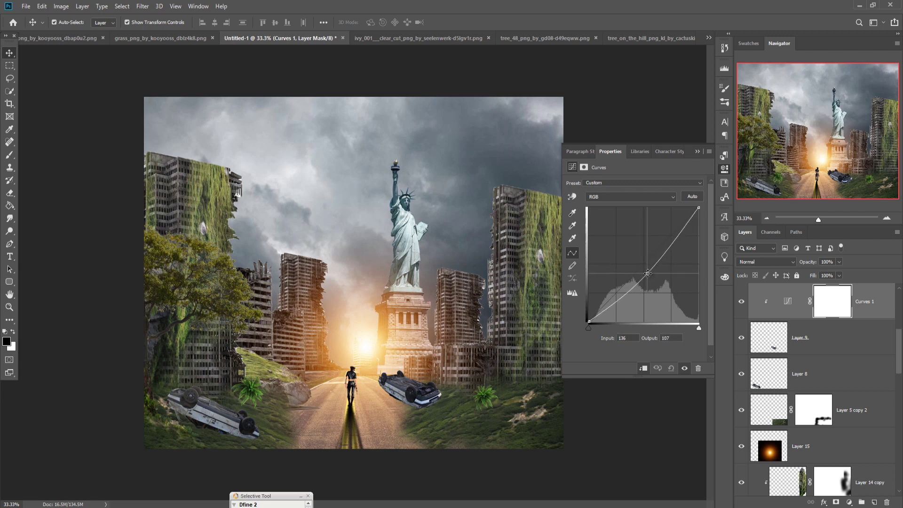
left_click(698, 152)
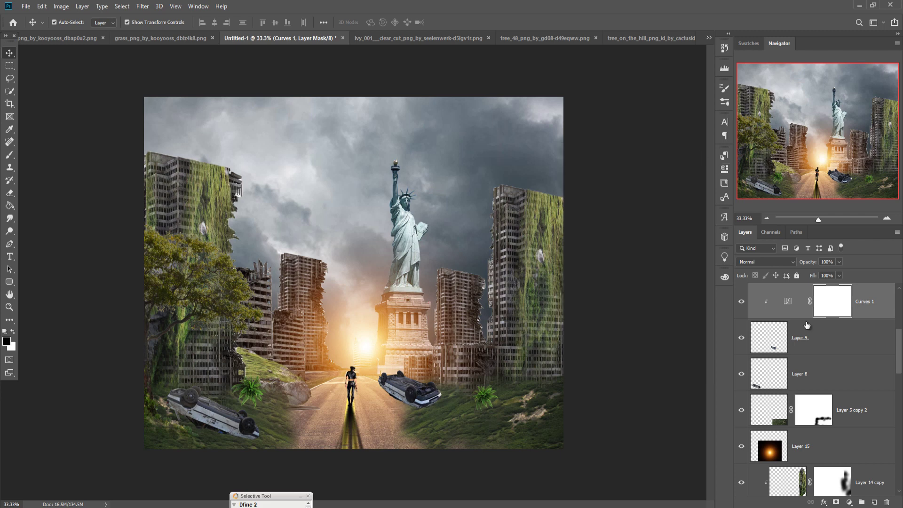
left_click(841, 374)
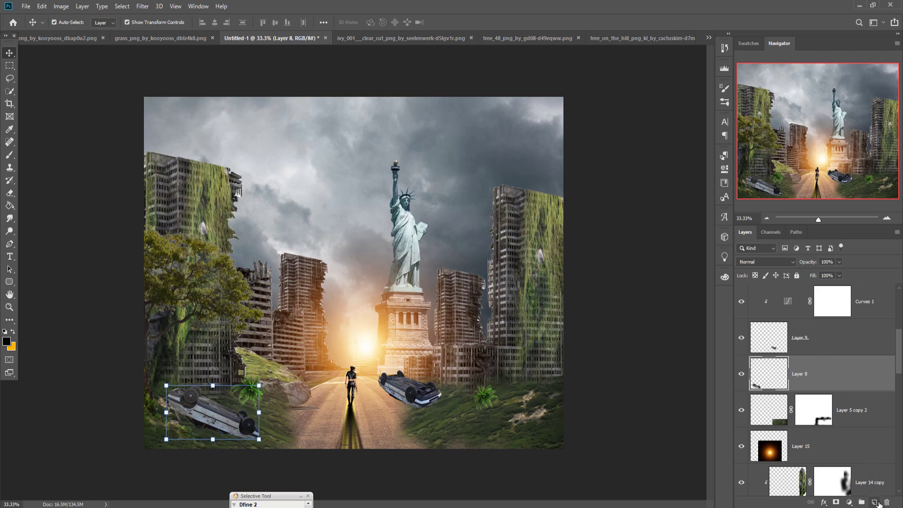
Step: Paint a soft black shadow at 22% opacity on a new layer under the flipped car
left_click(878, 502)
key("b")
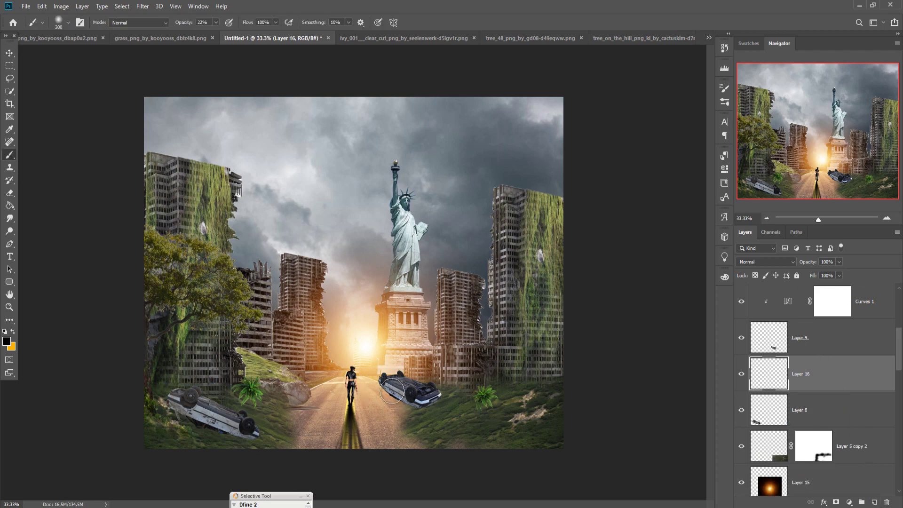
scroll(395, 395, "up", 2)
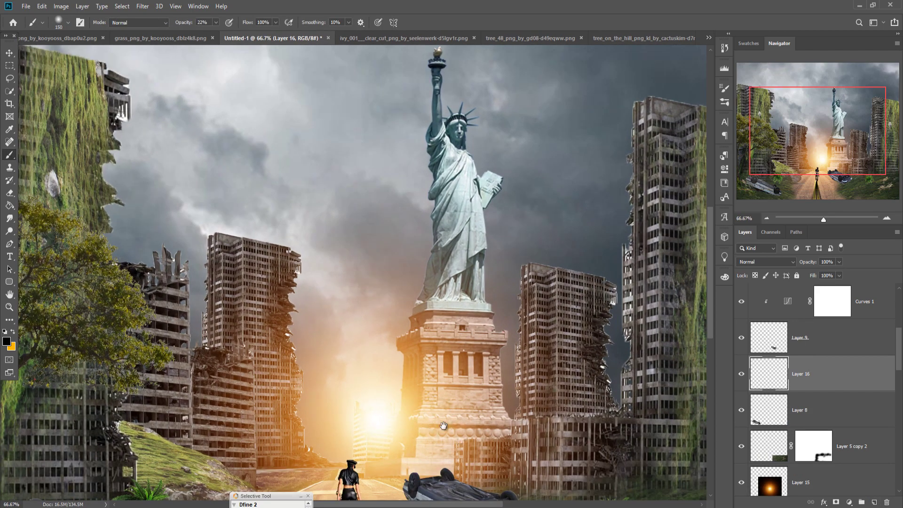
mouse_move(282, 240)
left_mouse_down()
mouse_move(289, 254)
mouse_move(292, 230)
mouse_move(271, 224)
left_mouse_up()
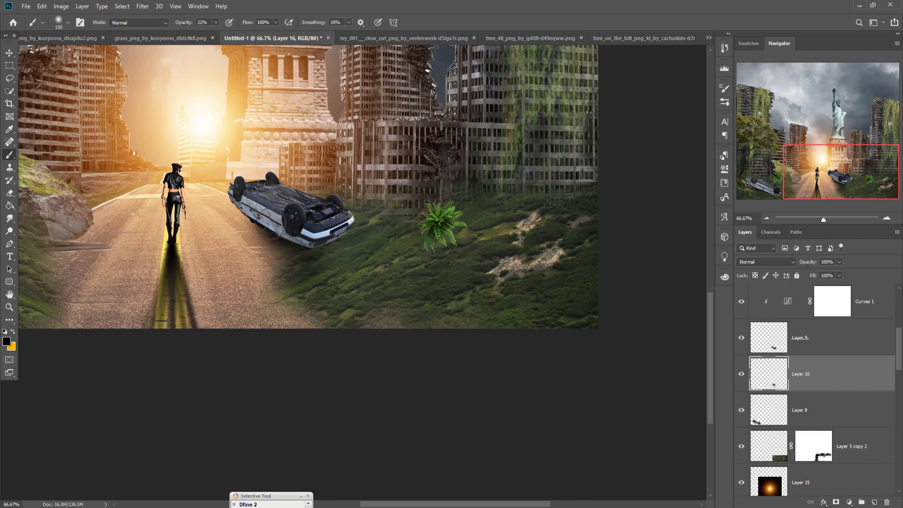
key("bracketleft")
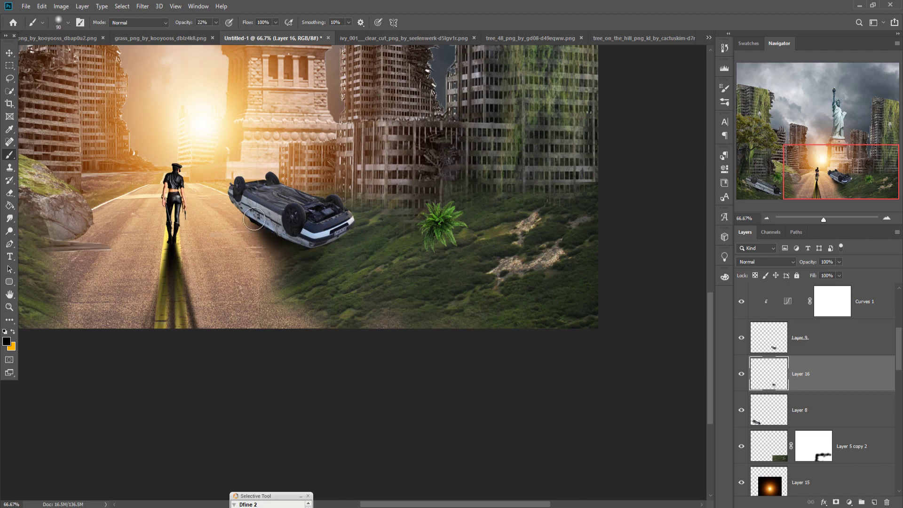
left_click_drag(258, 222, 282, 259)
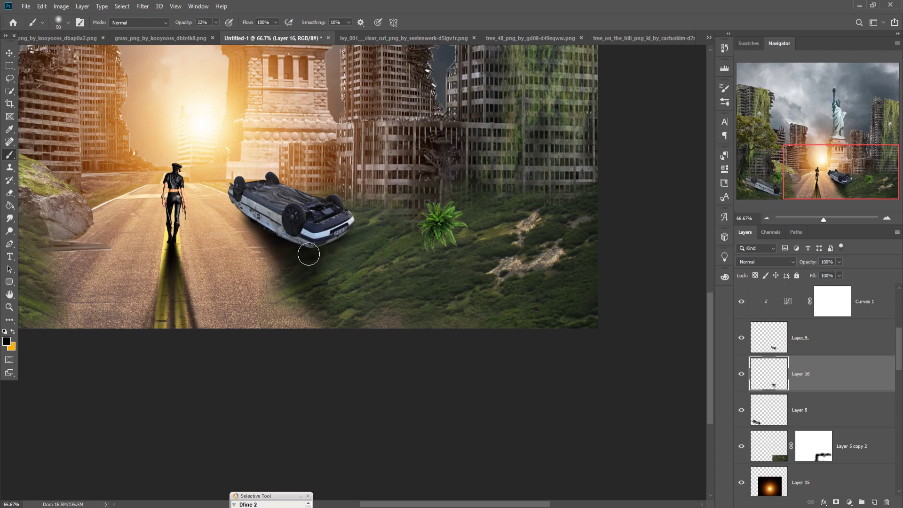
left_click_drag(309, 254, 323, 278)
Step: Add a new layer above the right flipped car and fill it with 50% gray
left_click(821, 347)
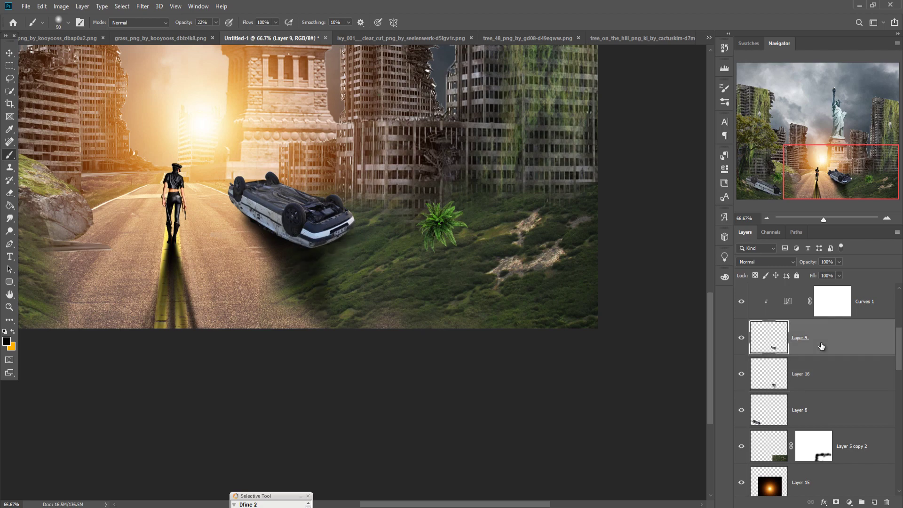
left_click(874, 502)
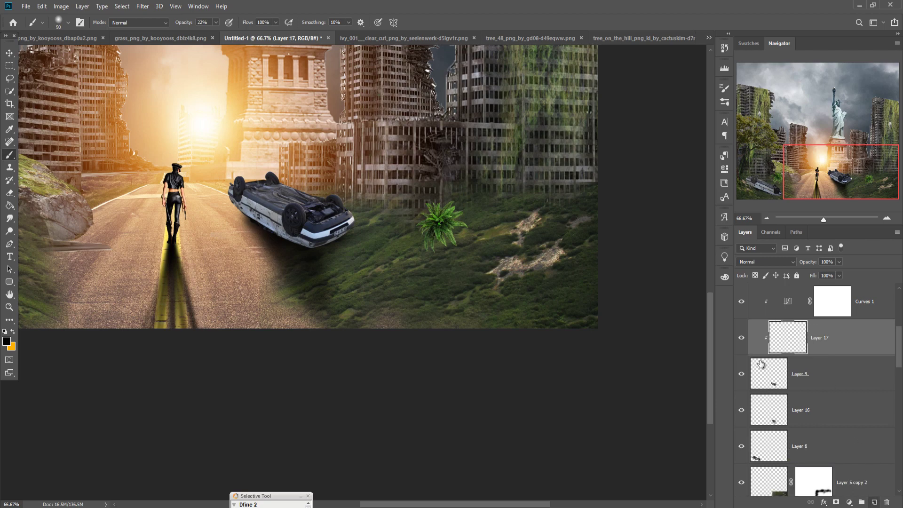
left_click(41, 6)
left_click(61, 160)
left_click(463, 135)
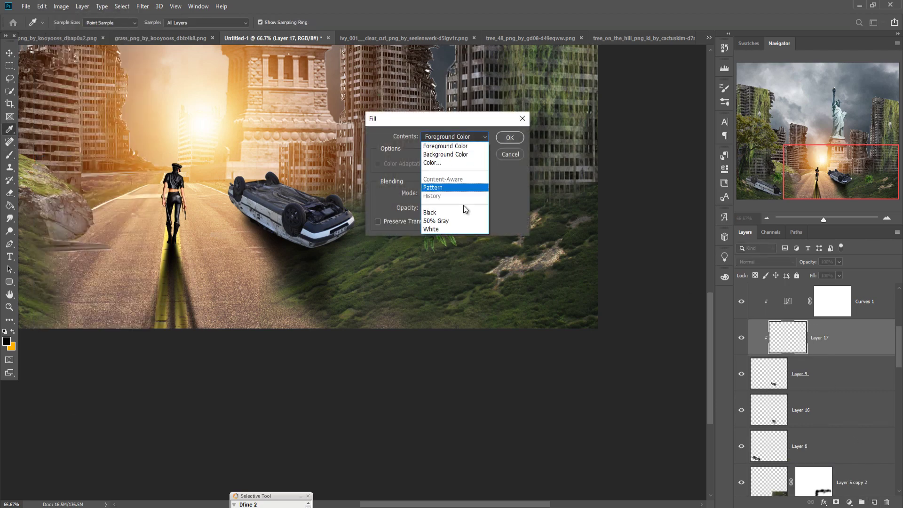
left_click(459, 218)
left_click(509, 135)
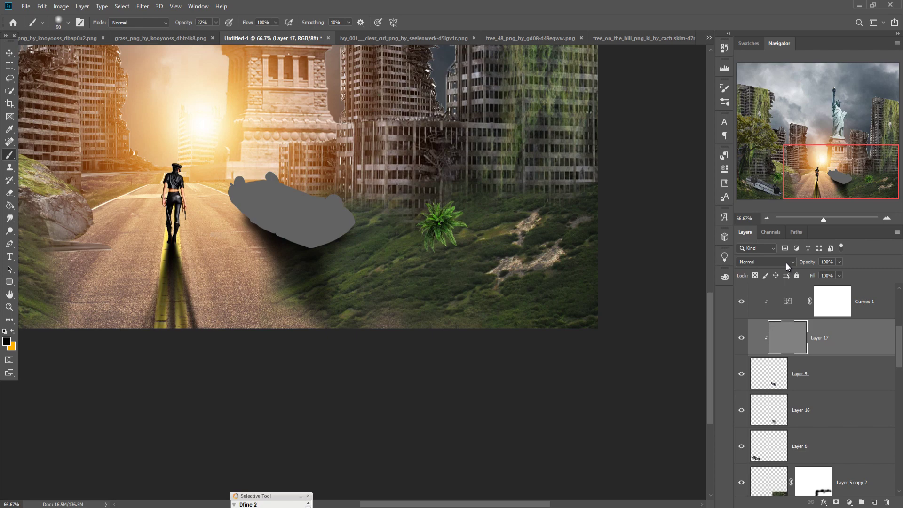
Step: Set Layer 17's blend mode from Normal to Overlay
key("ctrl+z")
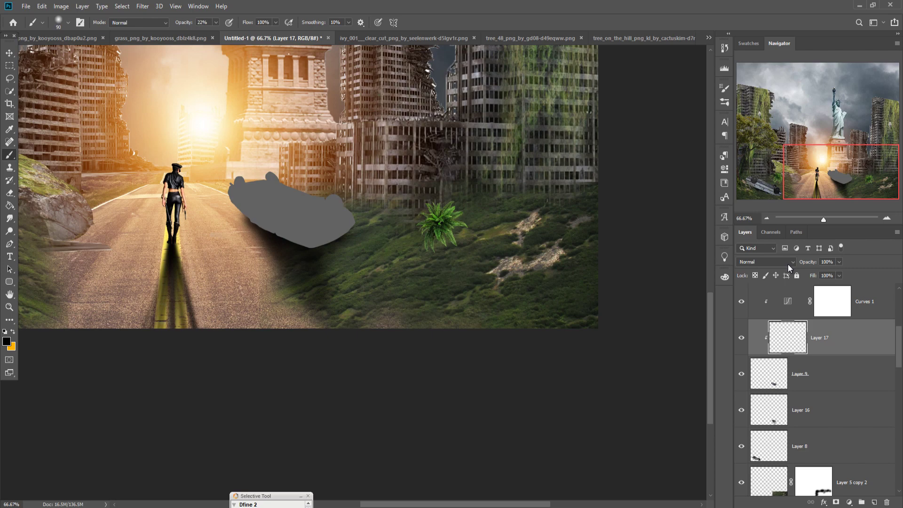
left_click(789, 264)
left_click(753, 370)
Step: Fill Layer 17 with 50% gray and burn the area beneath the overturned car
left_click(42, 6)
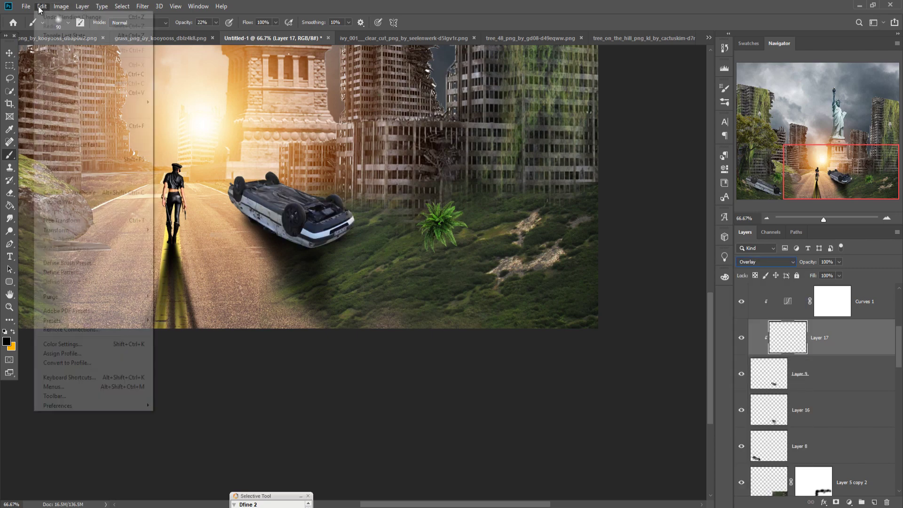
left_click(61, 169)
left_click(510, 137)
key("b")
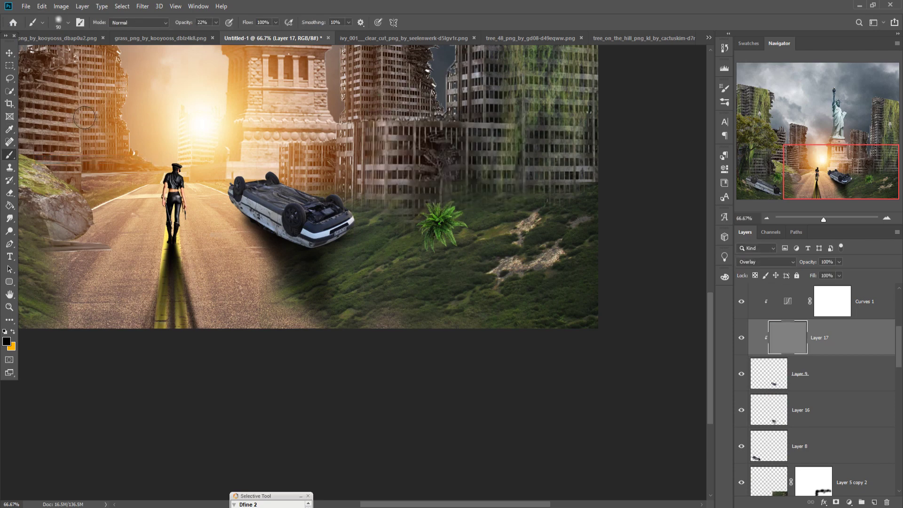
left_click(10, 231)
right_click(10, 231)
left_click(47, 241)
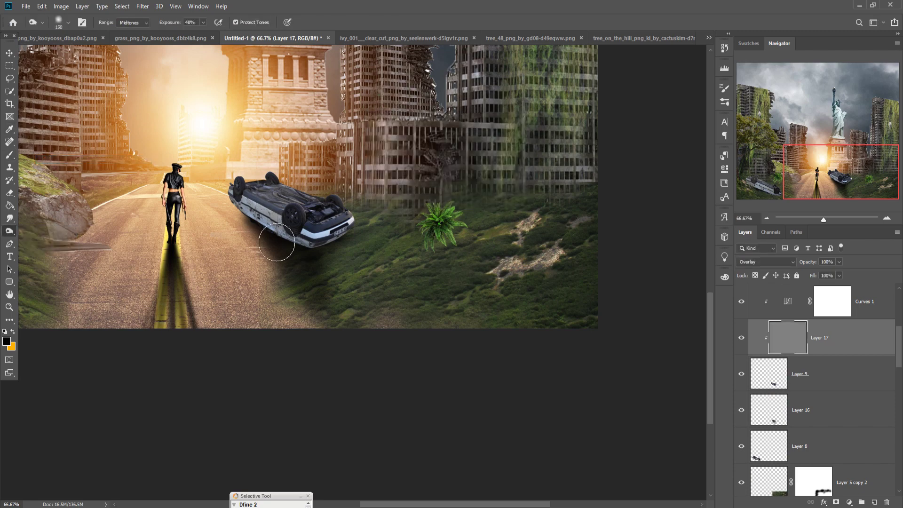
mouse_move(232, 206)
left_mouse_down()
mouse_move(292, 252)
mouse_move(282, 235)
mouse_move(338, 256)
mouse_move(227, 214)
mouse_move(284, 266)
mouse_move(333, 258)
mouse_move(356, 243)
left_mouse_up()
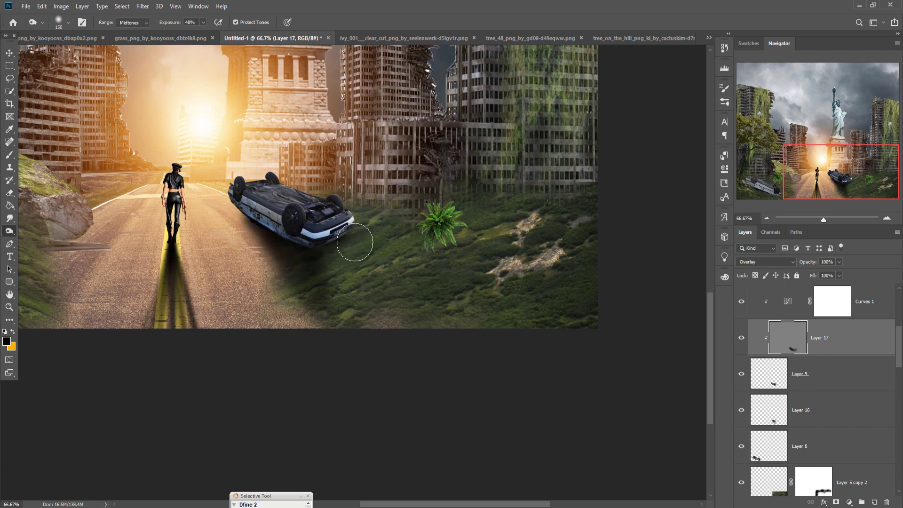
Step: Burn a darker shadow along the car's front-left edge
left_click(9, 52)
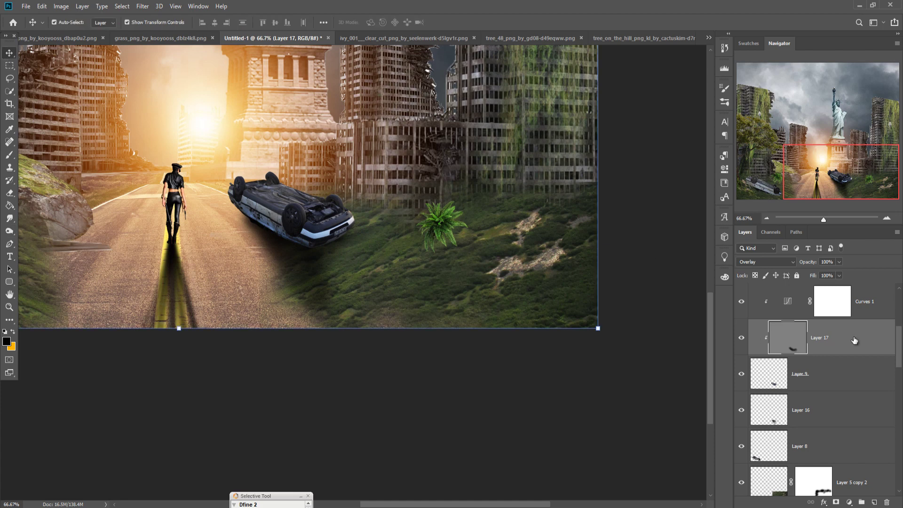
right_click(9, 231)
left_click(40, 238)
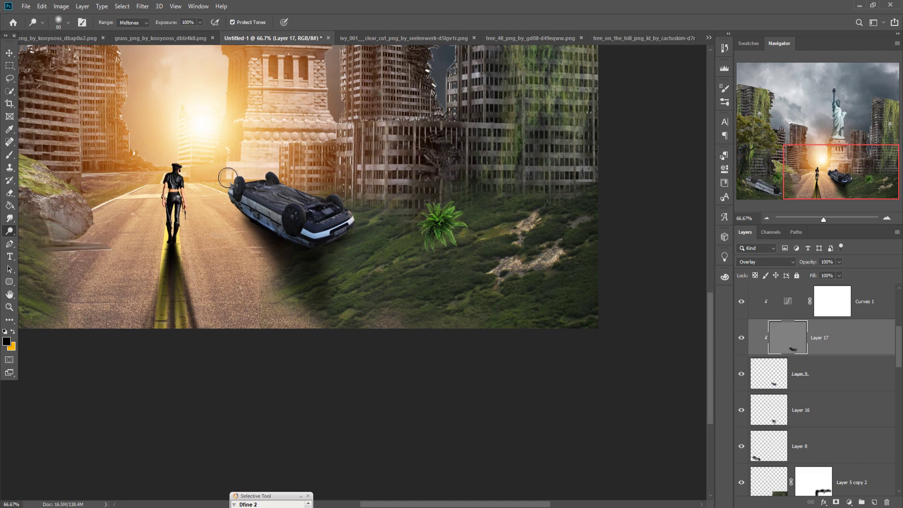
left_click_drag(229, 201, 245, 187)
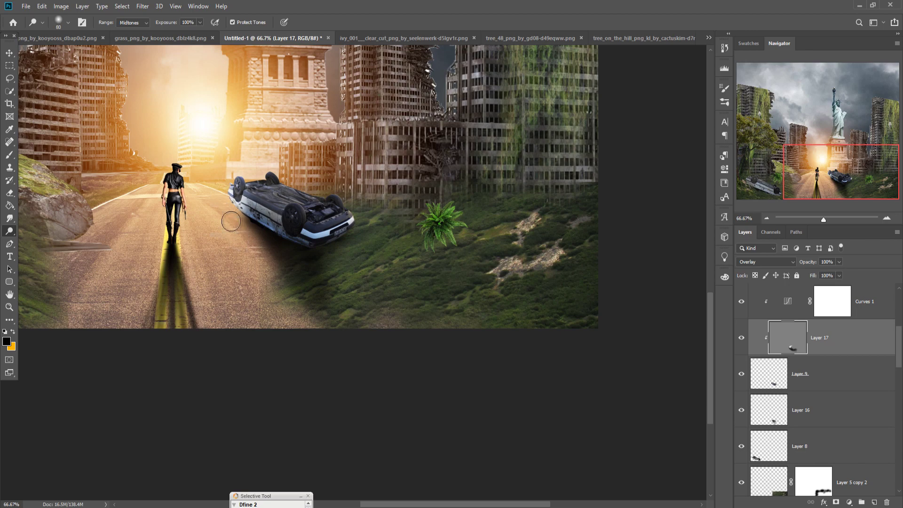
left_click(10, 53)
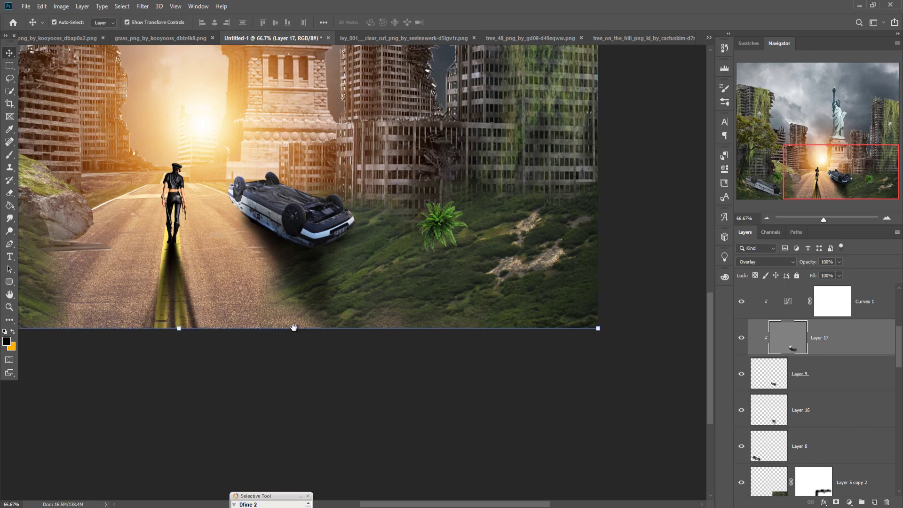
Step: Pan to the left overturned car and select its Layer 8
left_click_drag(294, 328, 421, 343)
left_click_drag(370, 290, 411, 309)
left_click_drag(309, 297, 409, 316)
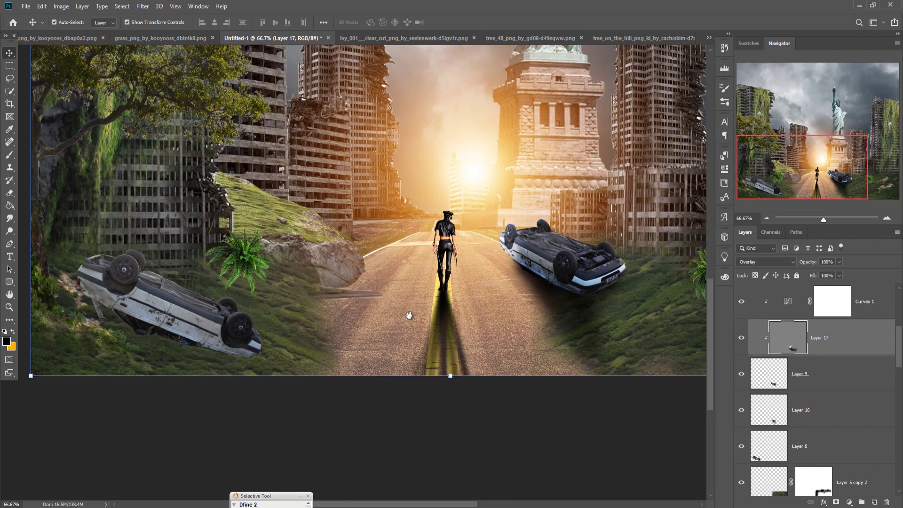
left_click_drag(405, 347, 408, 372)
left_click(214, 357)
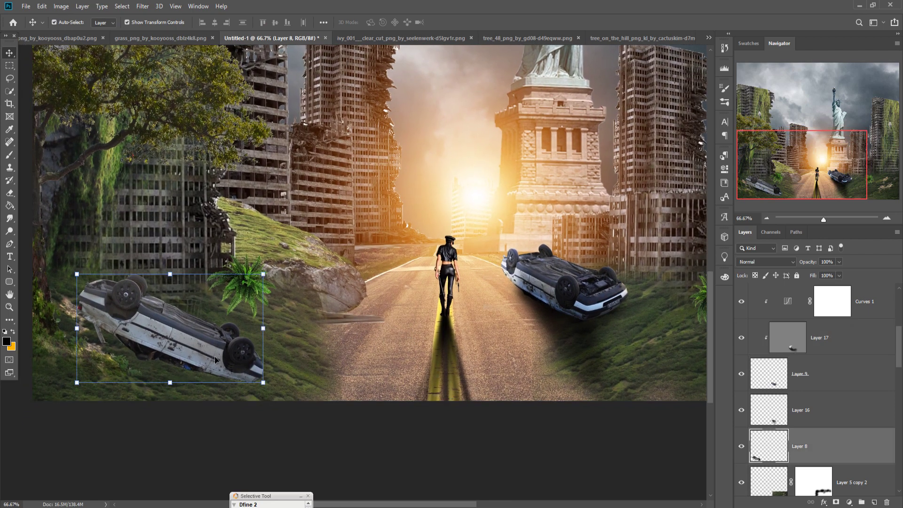
Step: Darken the left car with a Curves 2 adjustment clipped to Layer 8, and add an empty layer
left_click(849, 502)
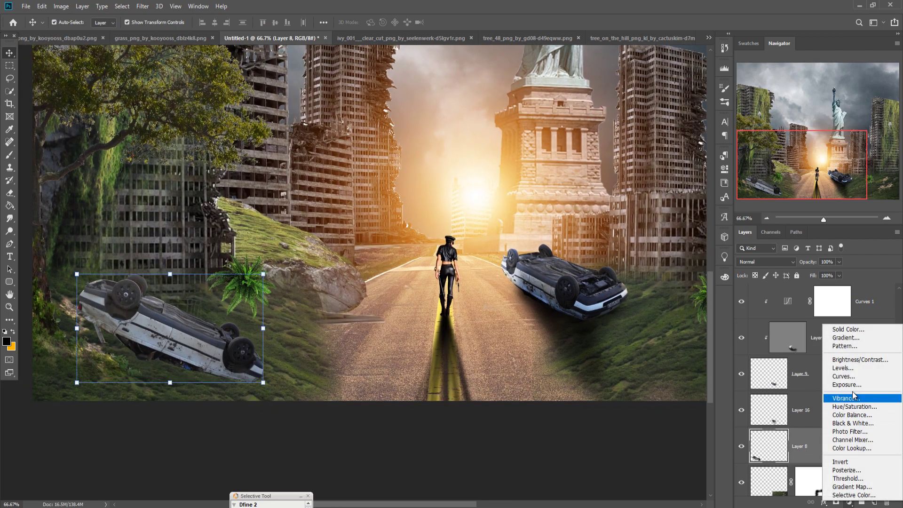
left_click(854, 381)
left_click_drag(647, 270, 654, 276)
left_click(644, 366)
left_click(697, 152)
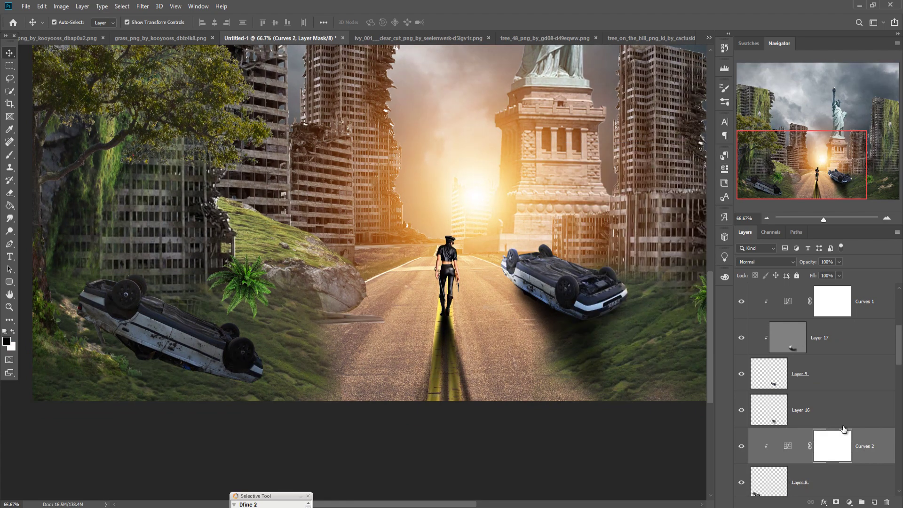
left_click(846, 481)
left_click(874, 503)
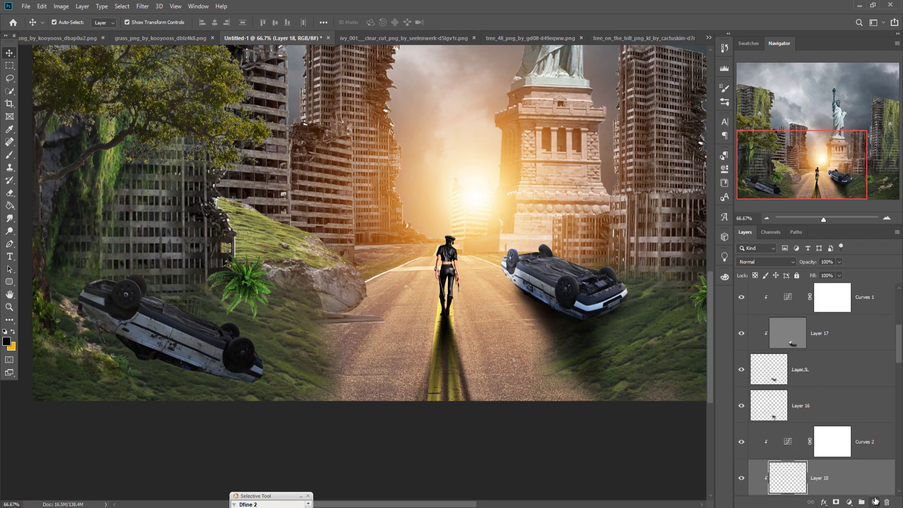
Step: Undo the extra layer and create Layer 18 above Layer 5 copy 2 with the Brush
key("ctrl+z")
scroll(866, 423, "down", 3)
left_click(860, 373)
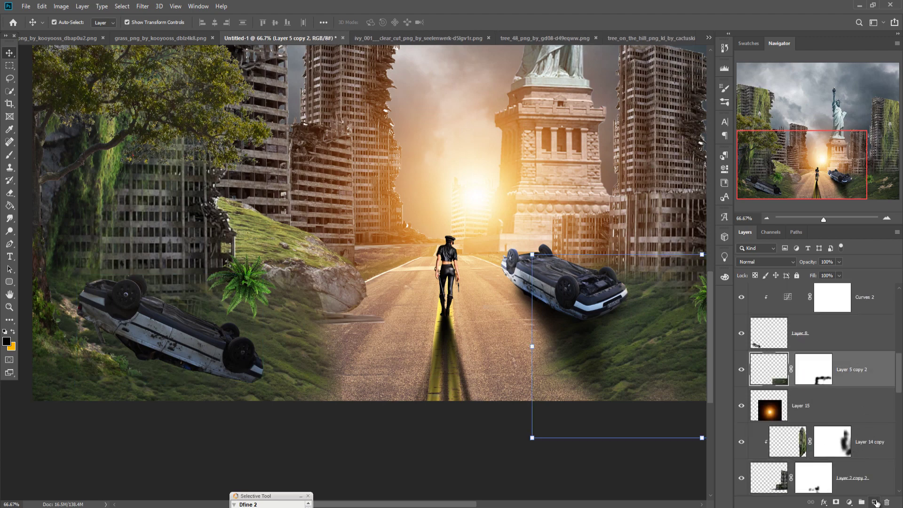
left_click(875, 503)
key("b")
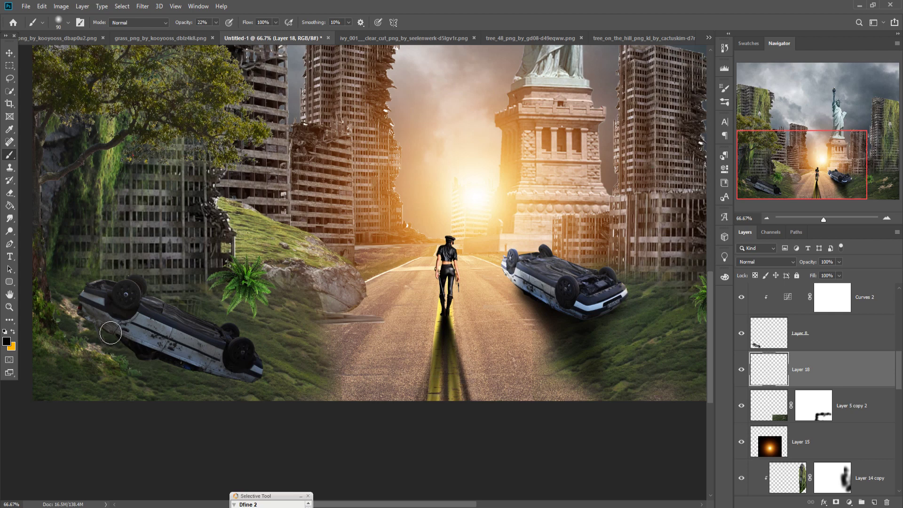
Step: Brush a soft dark shadow into the grass under the left overturned car
left_click_drag(110, 333, 201, 369)
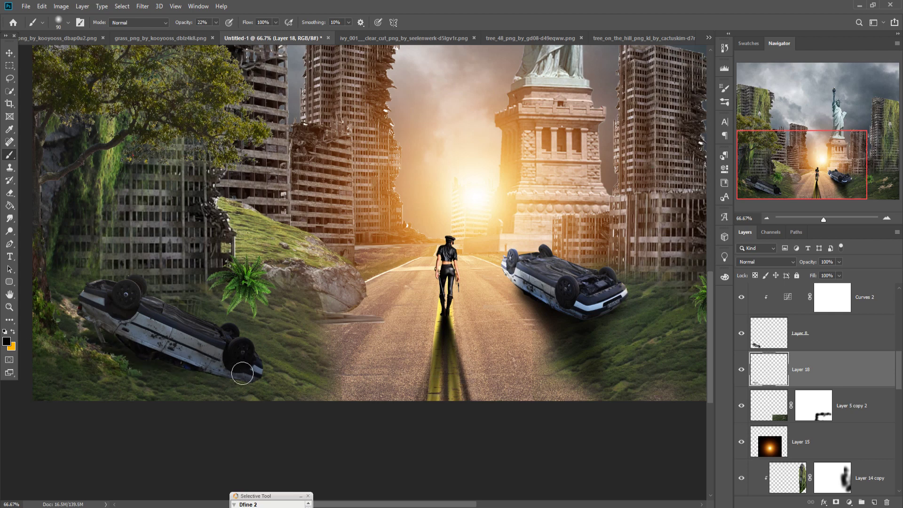
left_click_drag(237, 381, 207, 367)
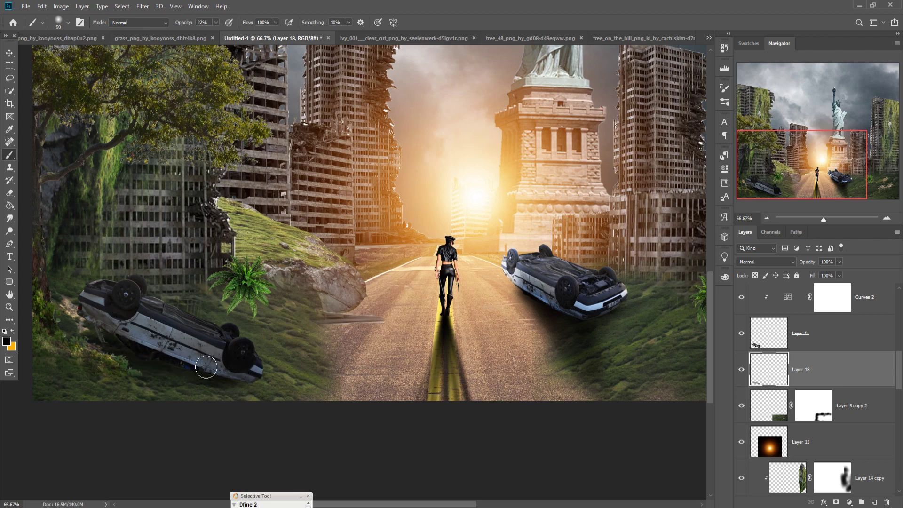
left_click_drag(119, 355, 81, 337)
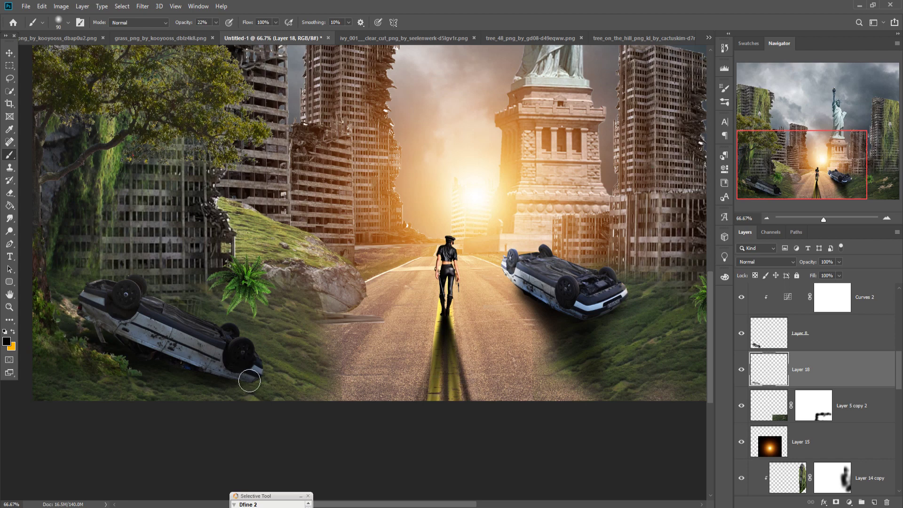
left_click_drag(100, 374, 136, 357)
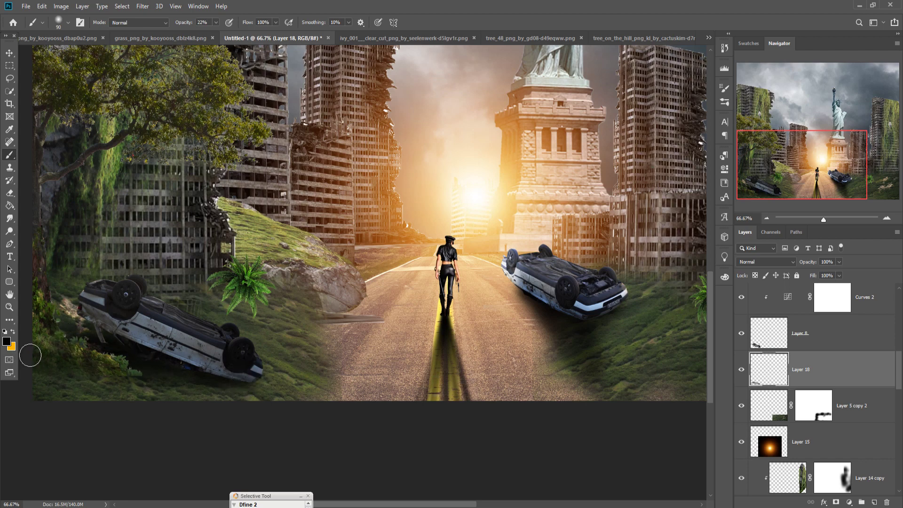
Step: On Layer 13, brush extra shadow under the left car and target the layer's mask
scroll(803, 433, "down", 2)
scroll(825, 454, "down", 1)
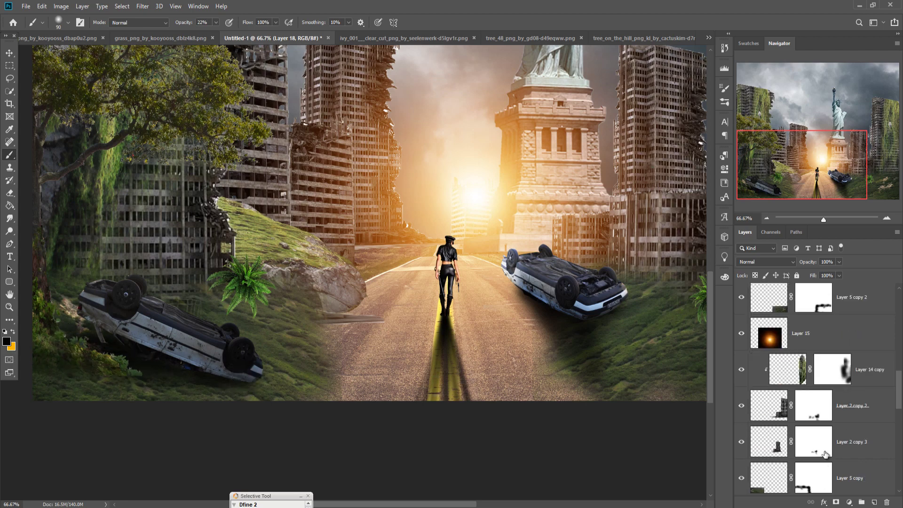
scroll(825, 454, "down", 1)
scroll(825, 454, "down", 1)
scroll(826, 454, "down", 1)
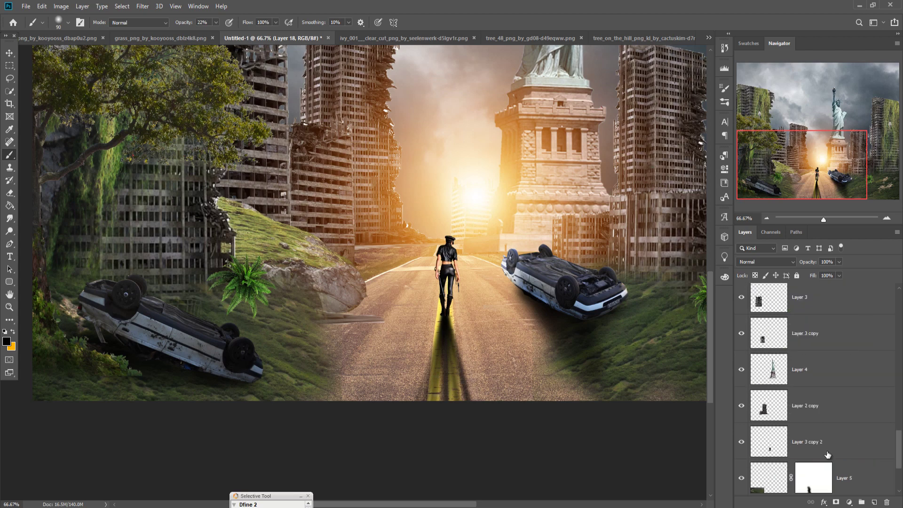
scroll(827, 454, "down", 1)
scroll(828, 454, "up", 2)
scroll(828, 454, "up", 4)
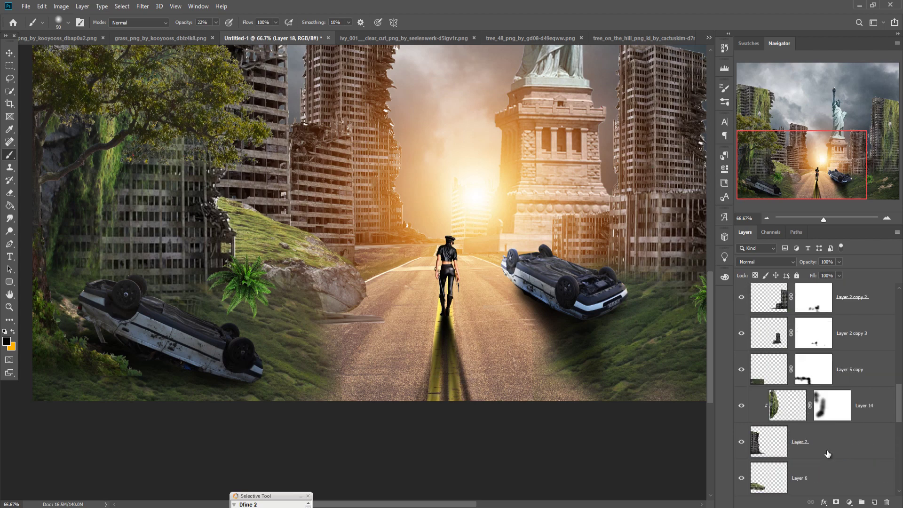
scroll(828, 454, "up", 1)
scroll(828, 453, "up", 1)
scroll(828, 454, "up", 1)
scroll(829, 453, "up", 2)
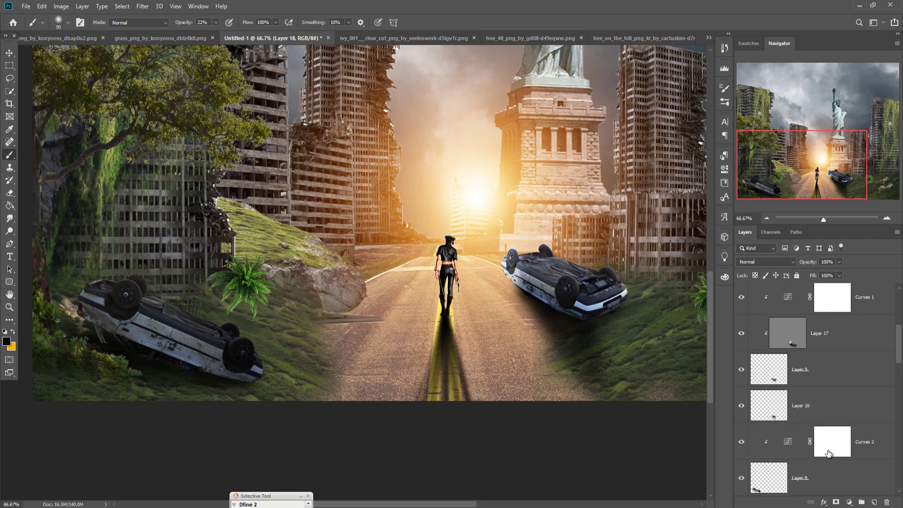
scroll(829, 453, "down", 2)
scroll(828, 453, "up", 3)
scroll(821, 453, "up", 1)
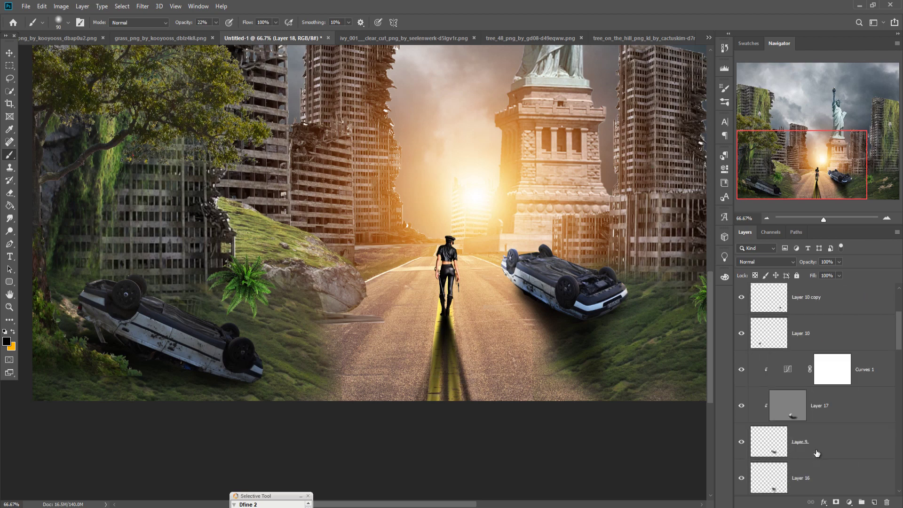
scroll(811, 453, "up", 3)
left_click(833, 332)
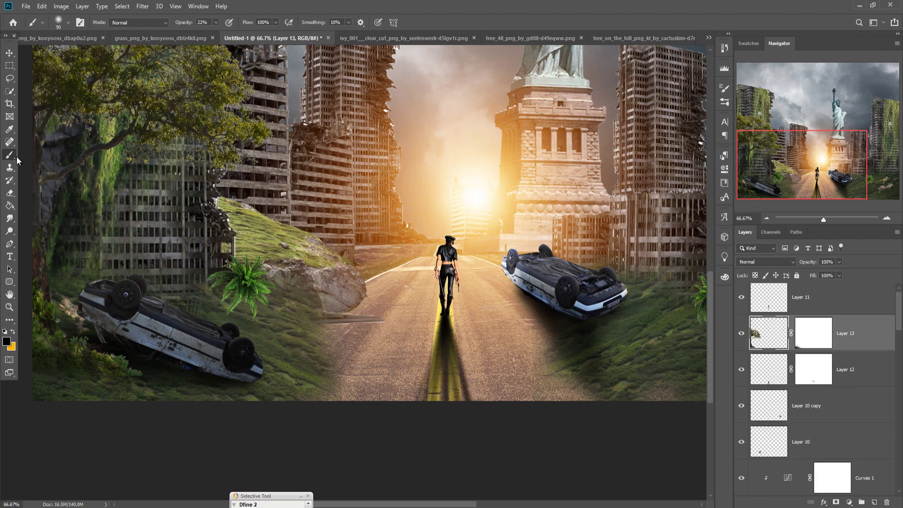
left_click_drag(72, 360, 134, 376)
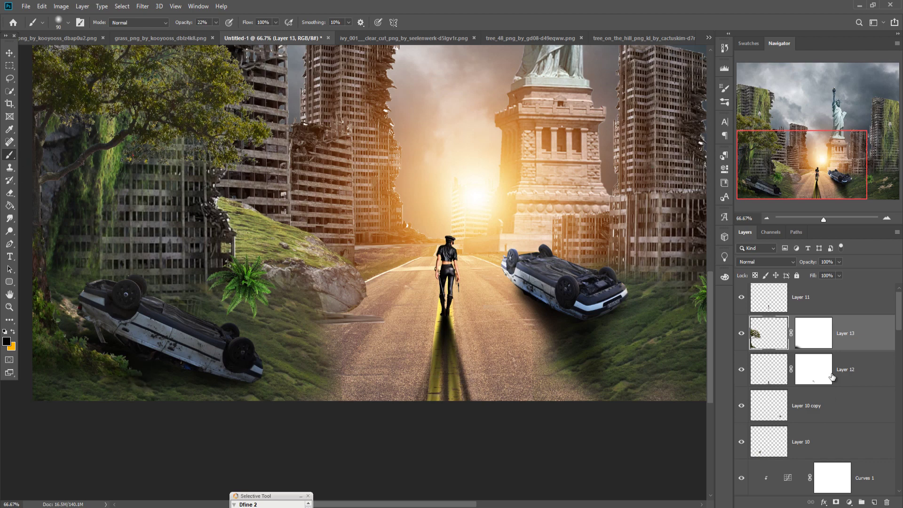
left_click(814, 333)
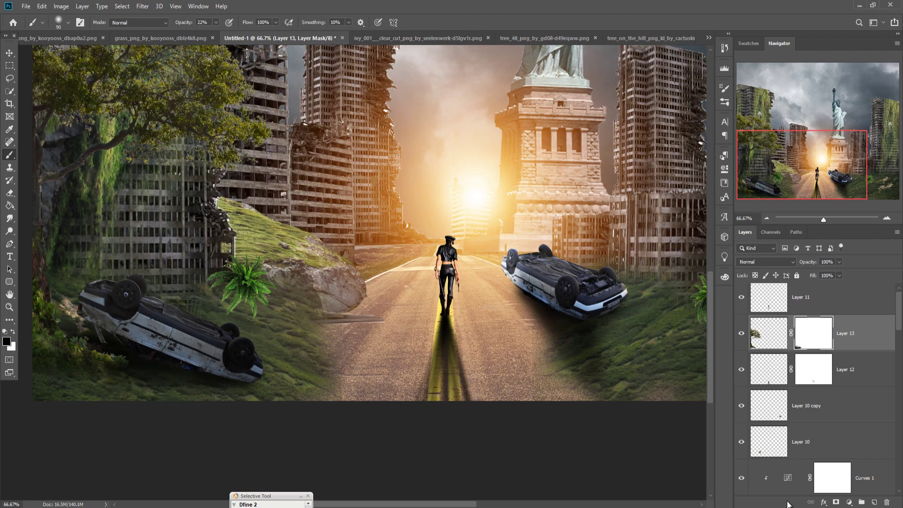
left_click(9, 53)
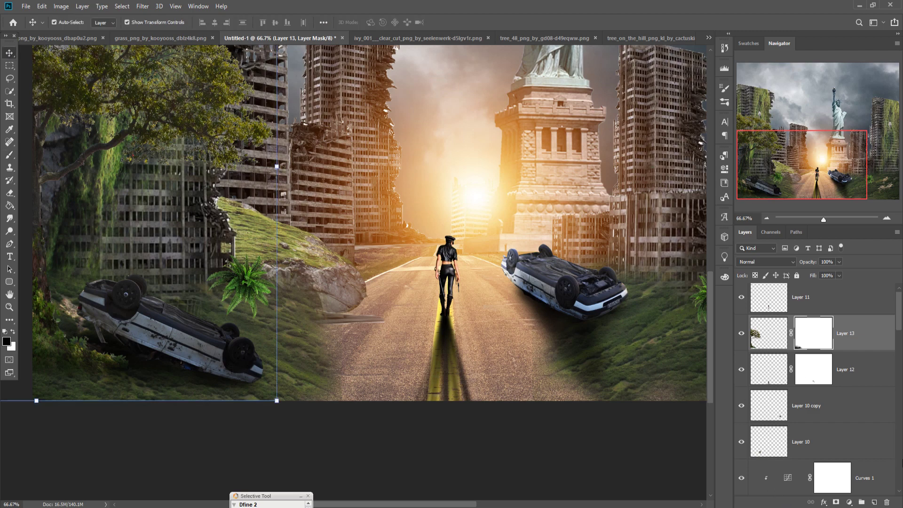
Step: Lower Layer 11's exposure to -0.40 with the Camera Raw Filter
left_click(765, 305)
left_click(143, 6)
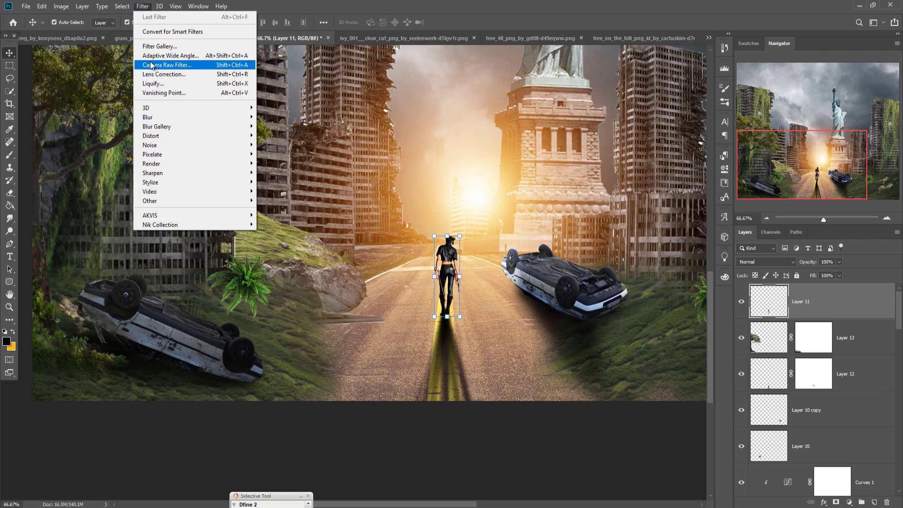
left_click(150, 65)
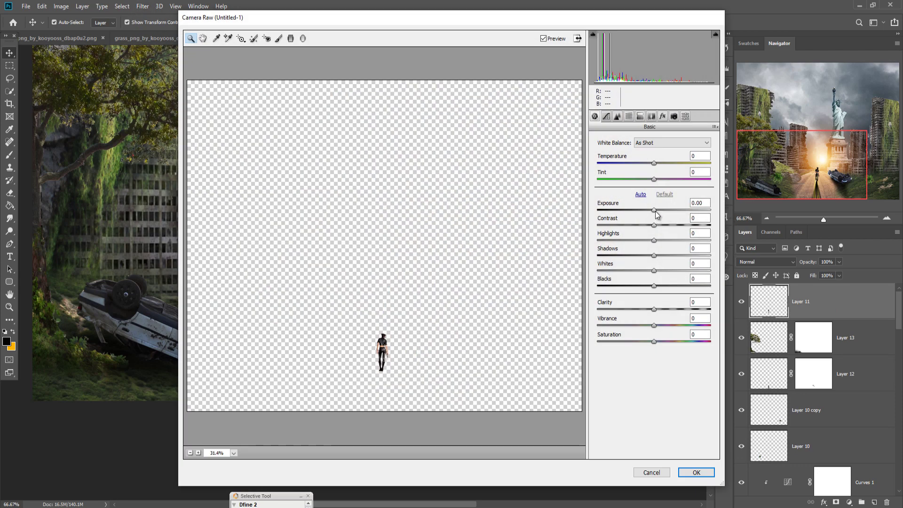
left_click_drag(654, 211, 649, 211)
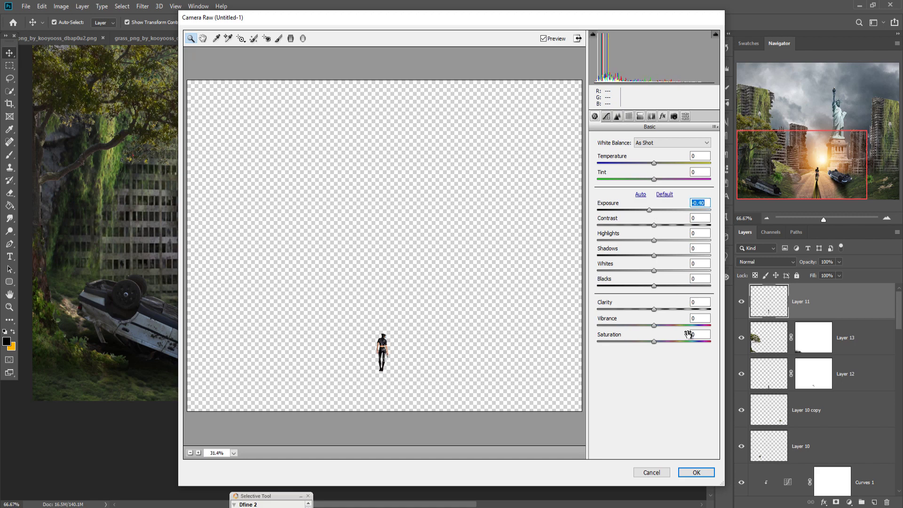
left_click(690, 474)
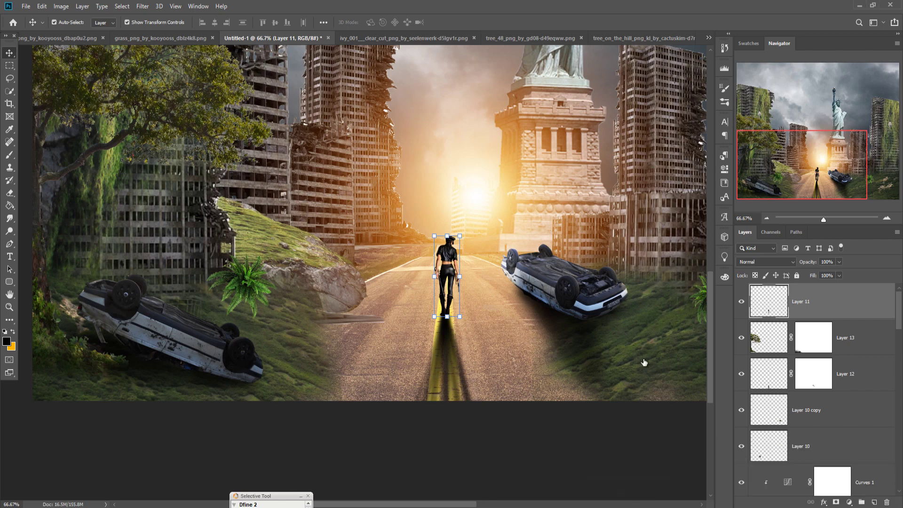
Step: Add a new Layer 19 above Layer 3 and brush softly around the rock's base
scroll(787, 366, "down", 3)
scroll(776, 366, "down", 2)
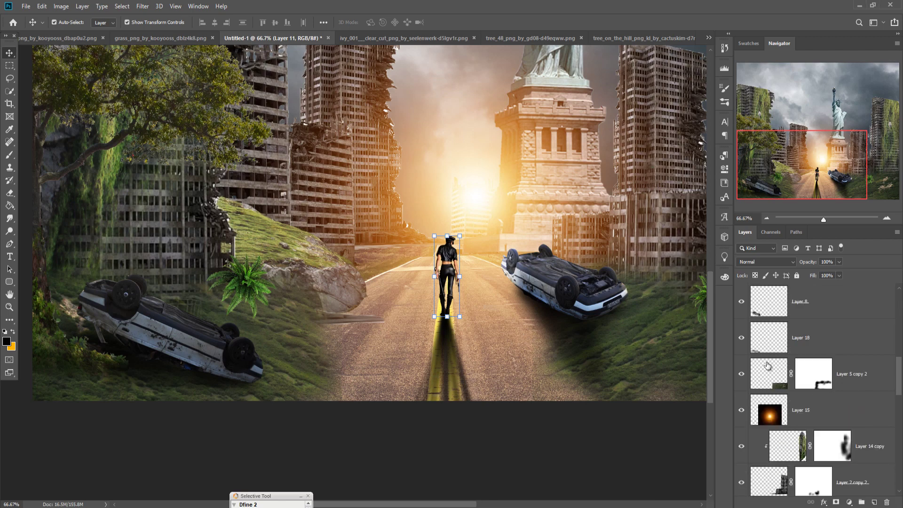
left_click(309, 268)
scroll(820, 413, "down", 2)
scroll(820, 413, "down", 2)
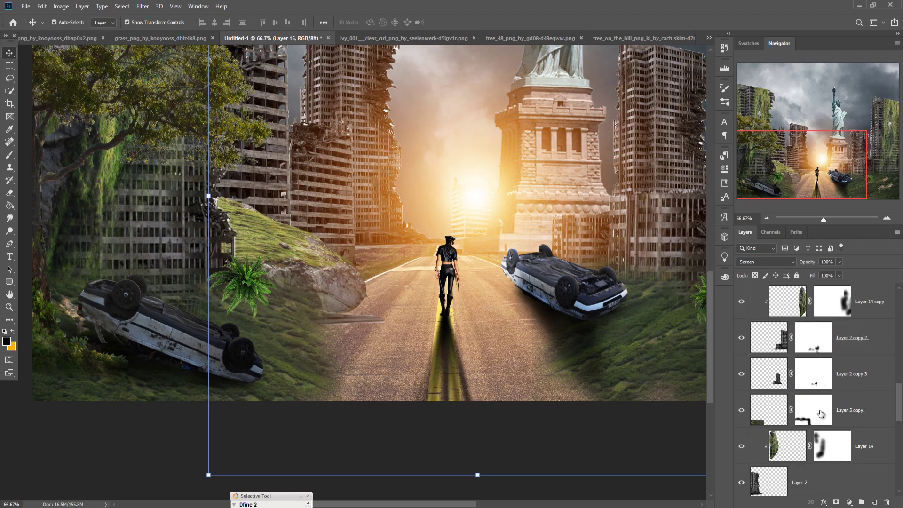
scroll(821, 412, "down", 2)
scroll(821, 412, "down", 2)
left_click(823, 330)
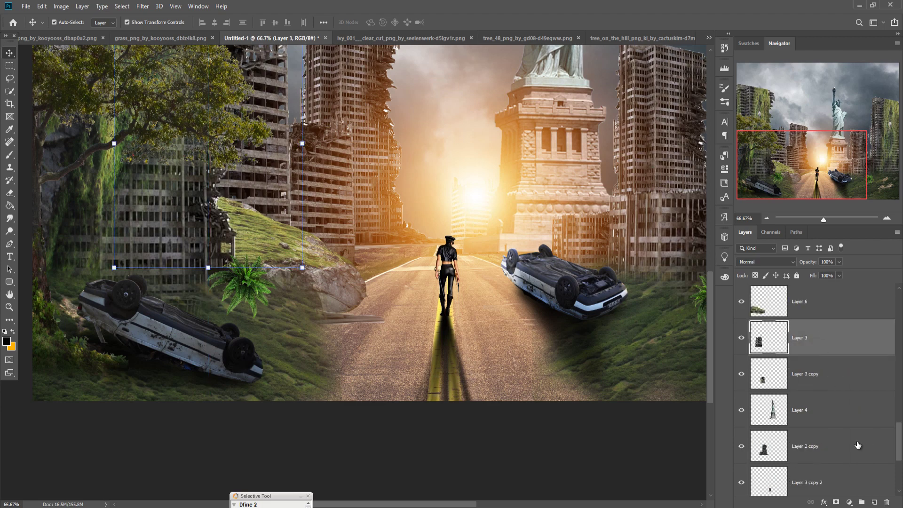
left_click(875, 502)
left_click(7, 160)
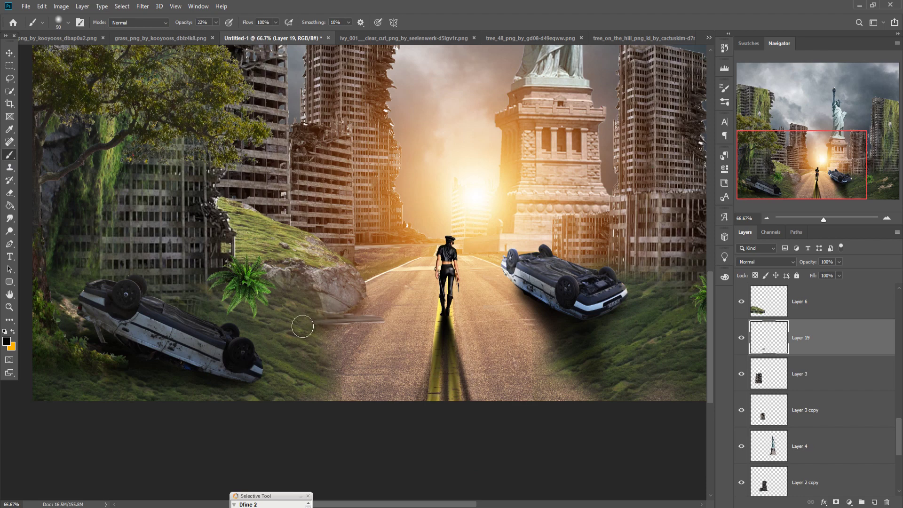
key("ctrl+z")
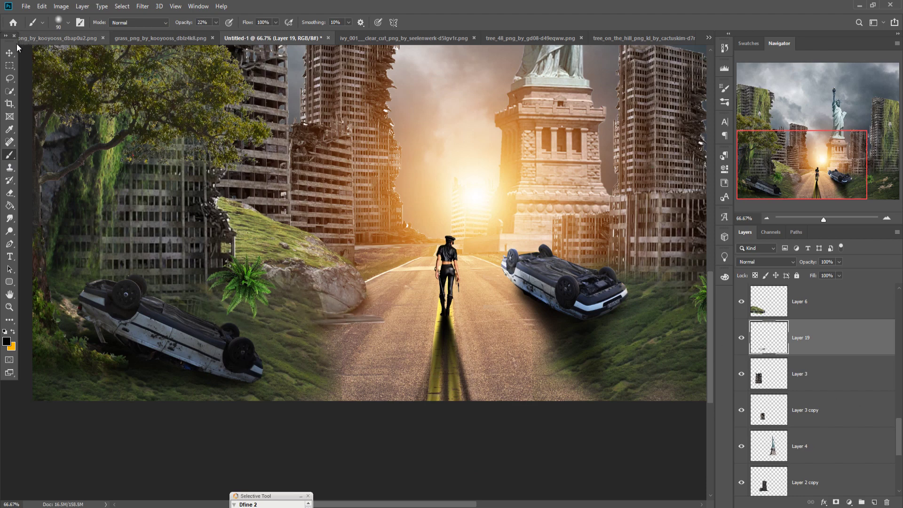
Step: Add a new layer for the fern and paint a faint shadow along its base
key("v")
left_click(233, 290)
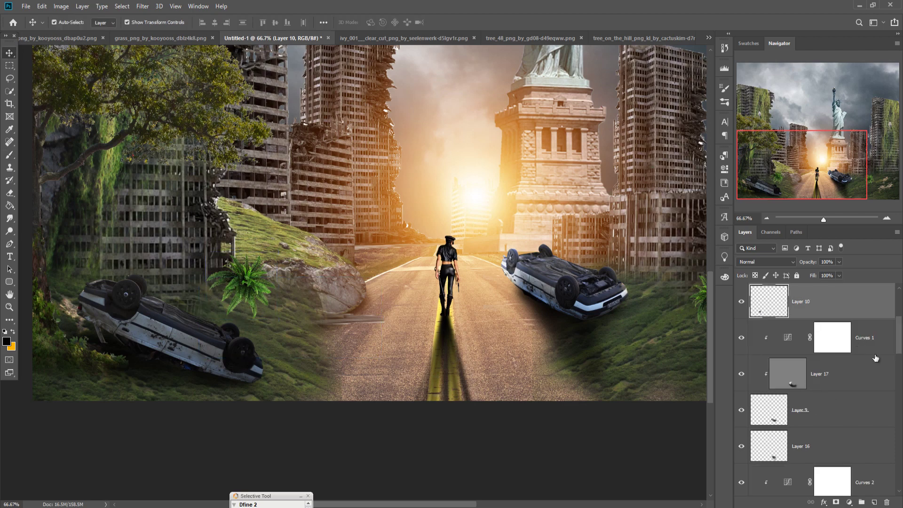
left_click(874, 502, "ctrl")
left_click(7, 157)
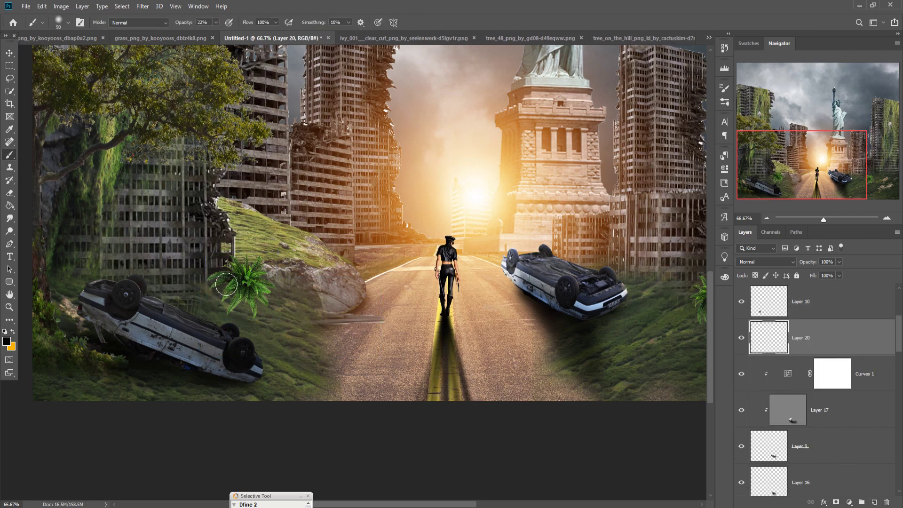
mouse_move(210, 294)
left_mouse_down()
mouse_move(242, 306)
mouse_move(228, 296)
left_mouse_up()
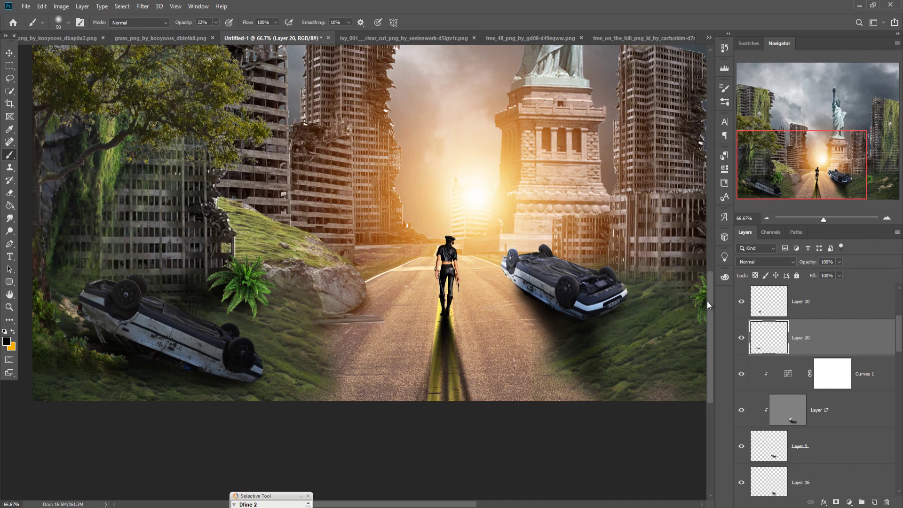
mouse_move(631, 318)
left_mouse_down()
mouse_move(532, 301)
mouse_move(537, 290)
mouse_move(535, 303)
left_mouse_up()
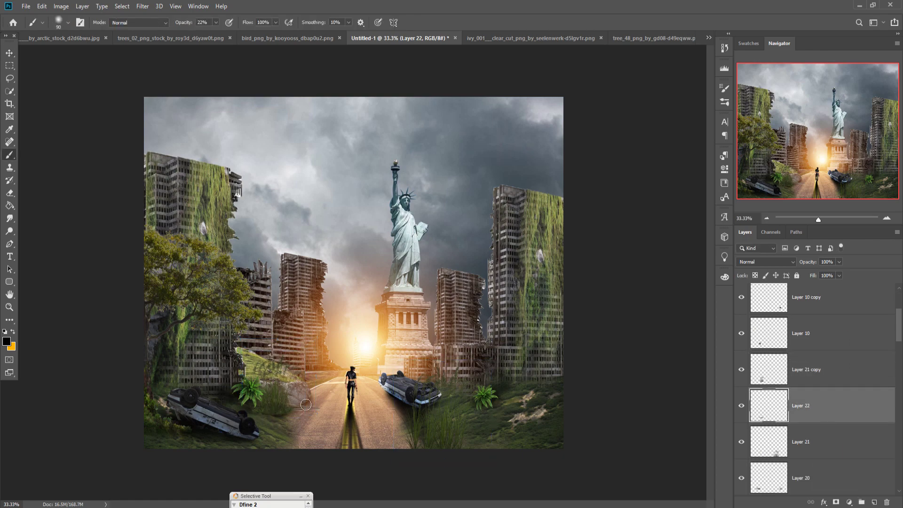
Step: Darken the scene's bottom edge, then move the sunset sky below Layer 1 and lower it
key("bracketright")
key("bracketright")
key("bracketright")
left_click_drag(483, 443, 337, 494)
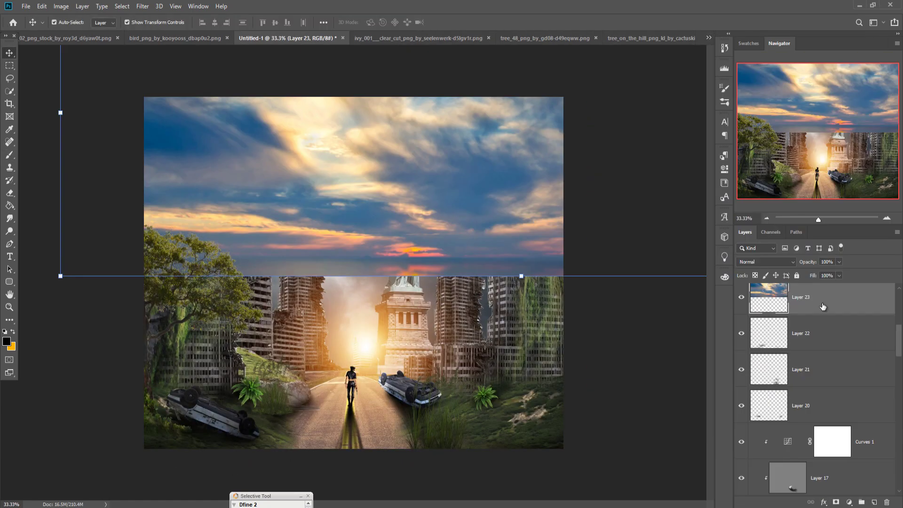
left_click_drag(823, 307, 823, 414)
left_click_drag(299, 145, 277, 236)
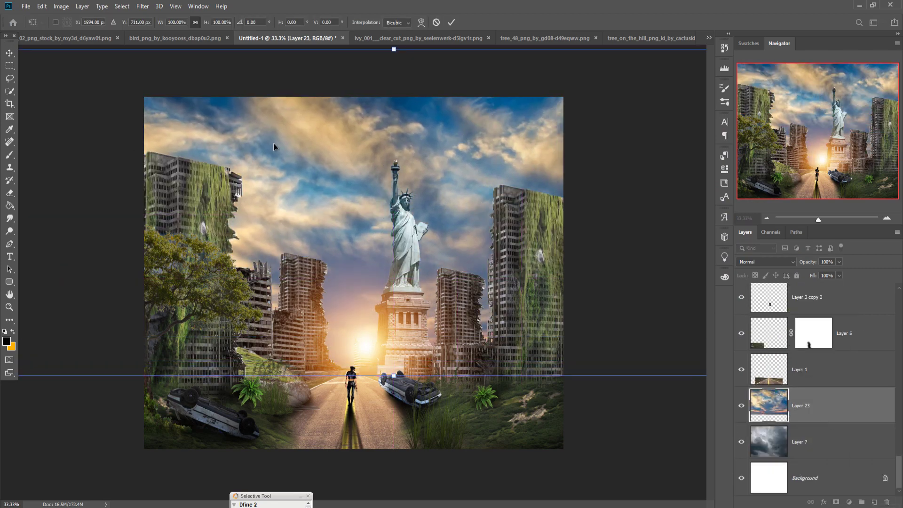
Step: Reduce the sky layer's Blues saturation to -51 in Camera Raw
key("Return")
left_click(142, 6)
left_click(160, 34)
left_click(628, 116)
left_click(621, 153)
left_click_drag(654, 266, 626, 266)
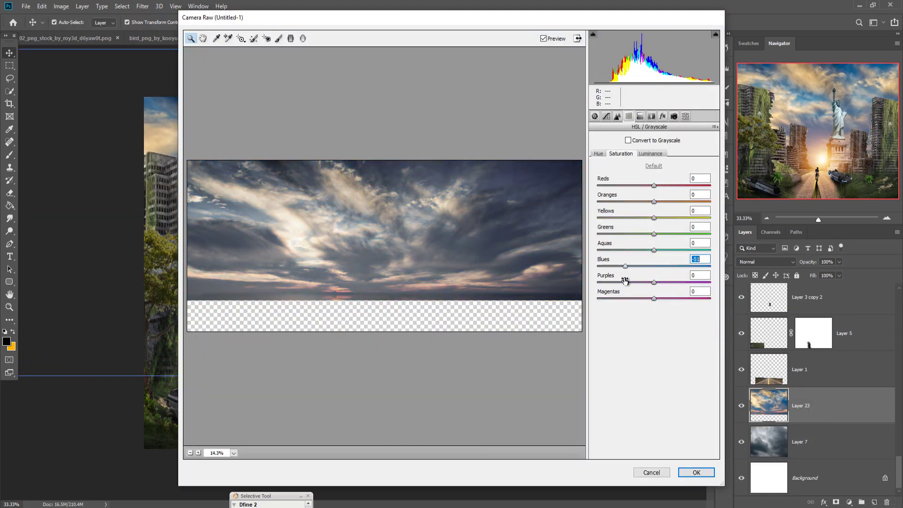
key("Return")
Step: Mask the sky layer and brush its edges into the stormy clouds
left_click(836, 503)
key("b")
left_click_drag(494, 188, 237, 198)
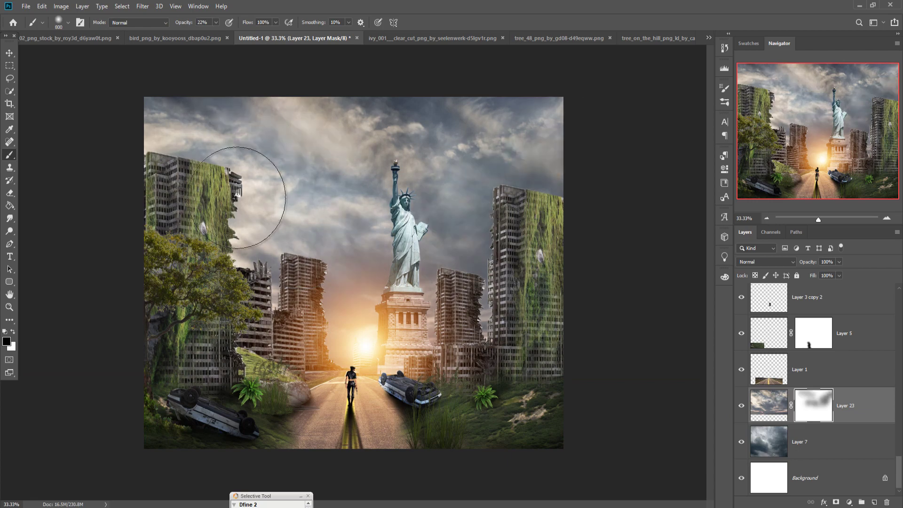
Step: Drag the ivy image into Untitled-1 and scale it onto the Statue of Liberty
key("v")
left_click(445, 37)
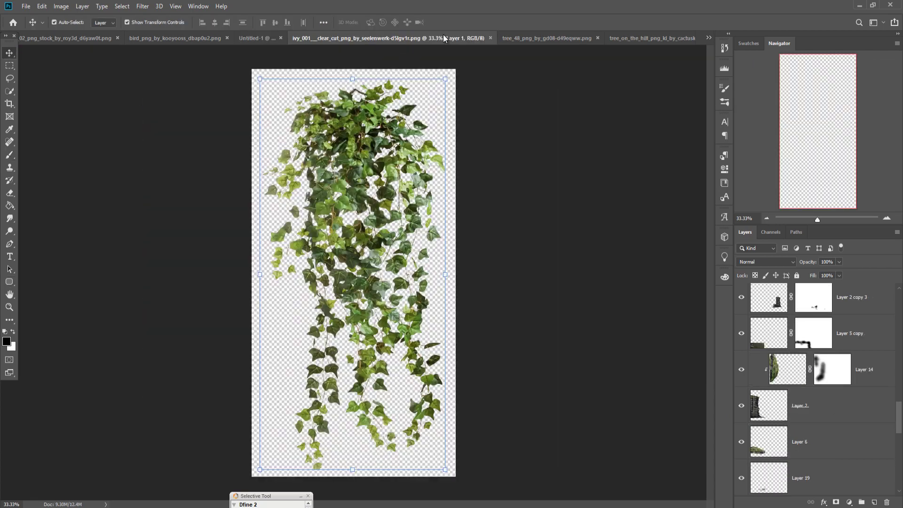
left_click_drag(445, 38, 706, 70)
mouse_move(800, 236)
left_mouse_down()
mouse_move(400, 211)
mouse_move(402, 219)
left_mouse_up()
key("ctrl+t")
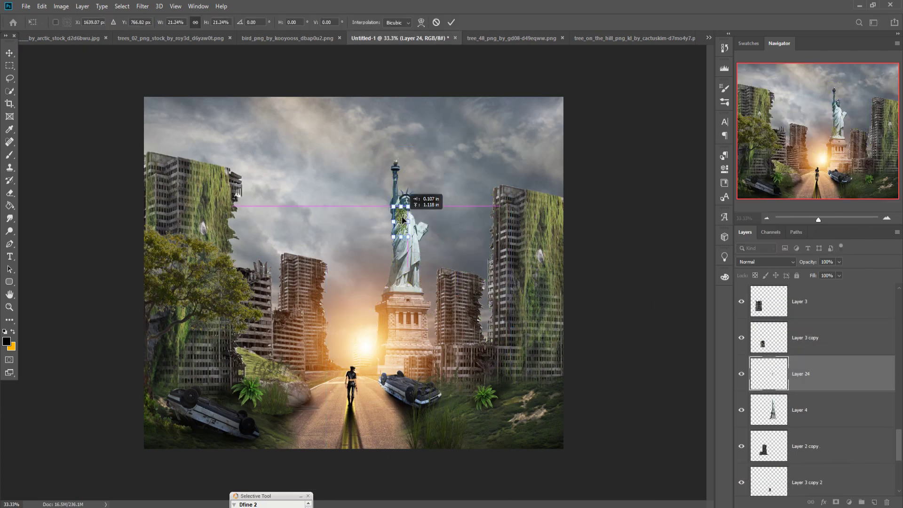
key("Return")
scroll(402, 219, "up", 5)
Step: Add a new layer clipped to the ivy and give the ivy layer a mask
key("ctrl+shift+alt+n")
key("b")
right_click(834, 374)
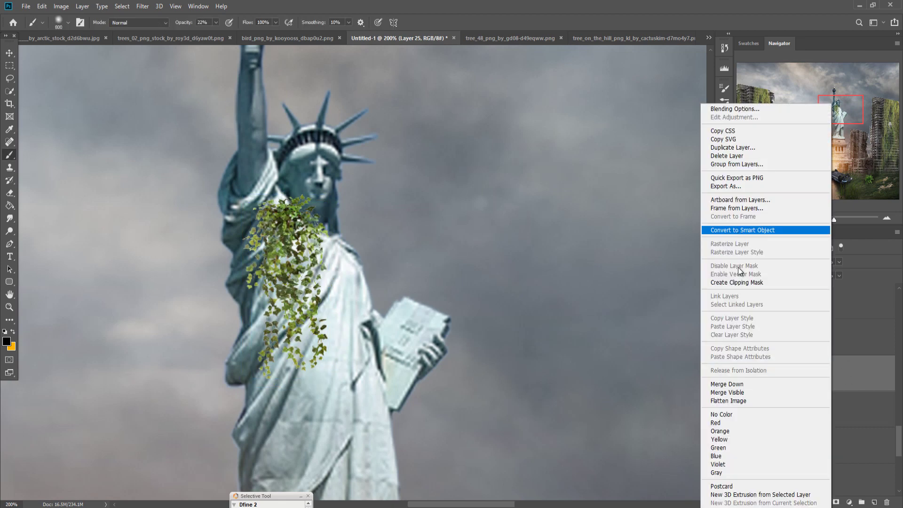
left_click(737, 282)
left_click(814, 409)
left_click(836, 503)
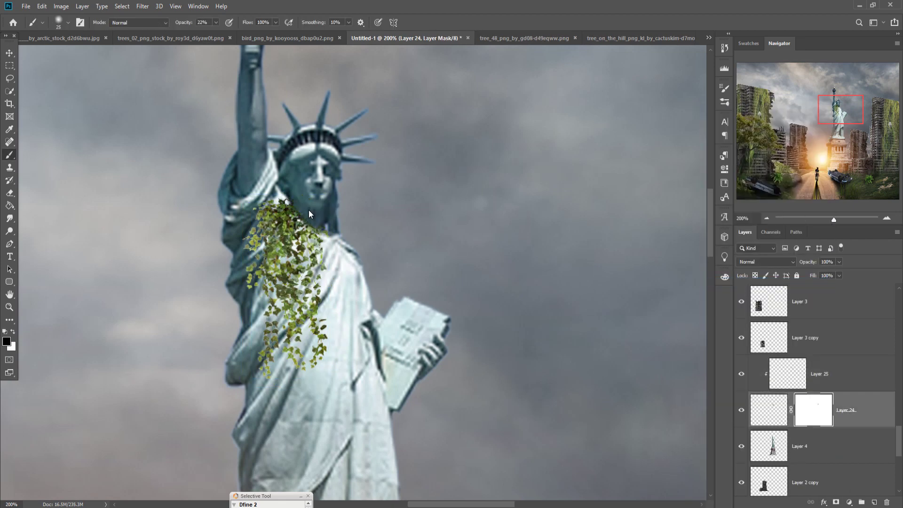
Step: Merge the ivy layers, duplicate them, and move the copy further down the statue's robe
key("v")
key("ctrl+e")
key("ctrl+alt+j")
key("Return")
key("ctrl+t")
left_click_drag(303, 238, 303, 342)
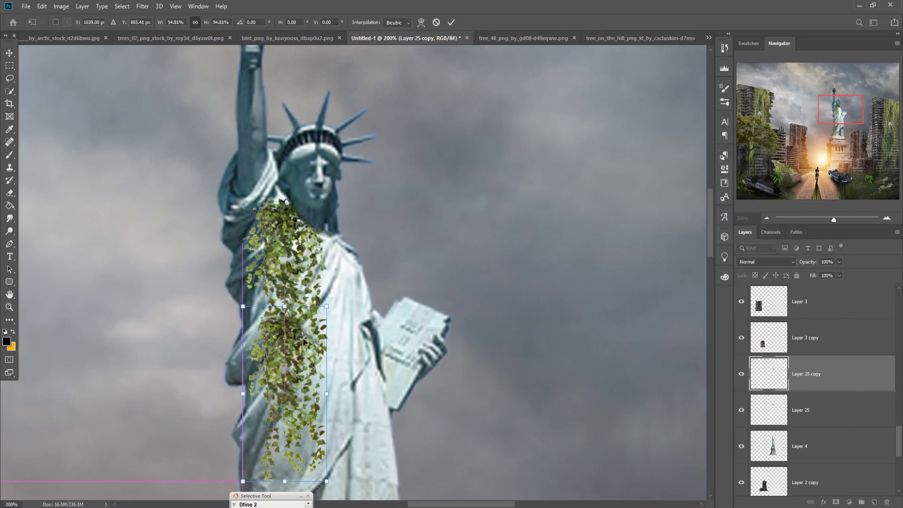
key("Return")
Step: Shade the ivy darker with a low-opacity brush on a new layer
key("ctrl+shift+alt+n")
key("b")
left_click(216, 22)
left_click_drag(295, 289, 282, 447)
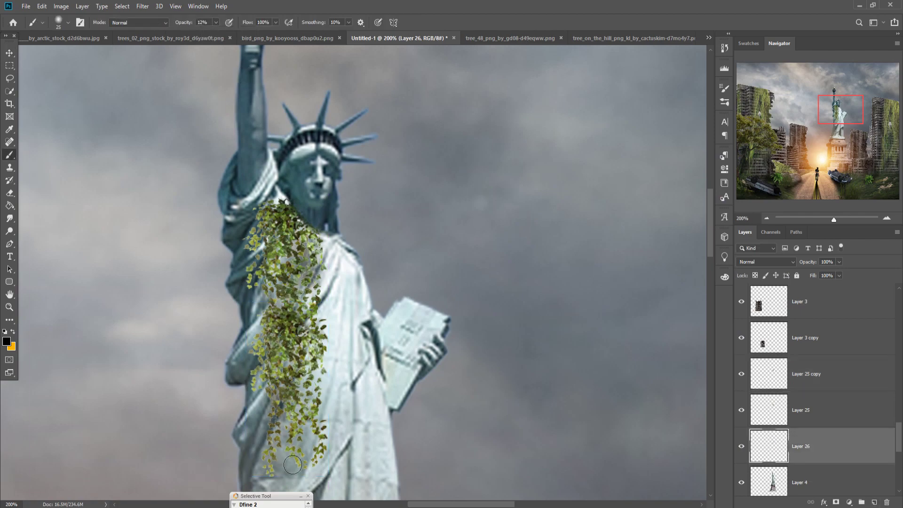
left_click_drag(301, 357, 263, 254)
left_click_drag(277, 179, 301, 250)
Step: Rotate the hillside texture onto the statue and add a layer mask
key("v")
key("ctrl+0")
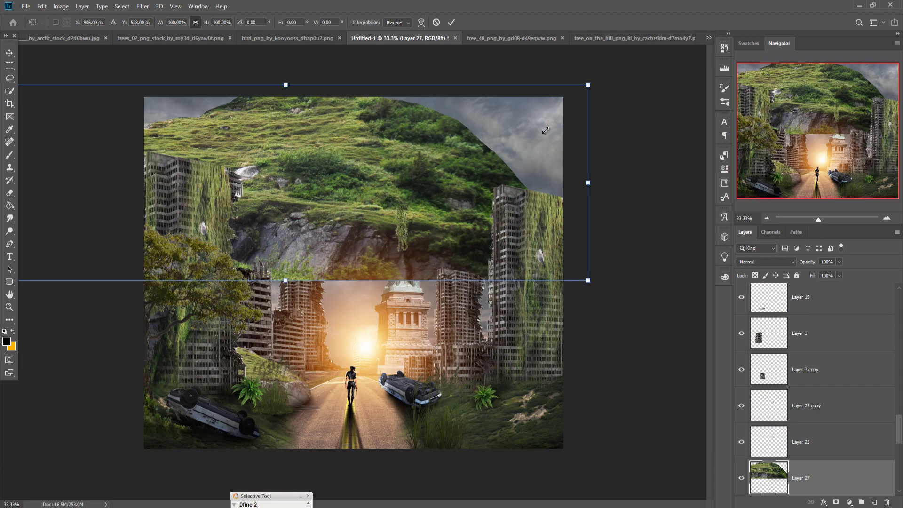
left_click_drag(546, 130, 519, 282)
key("Return")
left_click(836, 502)
key("b")
Step: Mask away hillside at 40% then 17% brush opacity to reveal the statue
key("ctrl+plus")
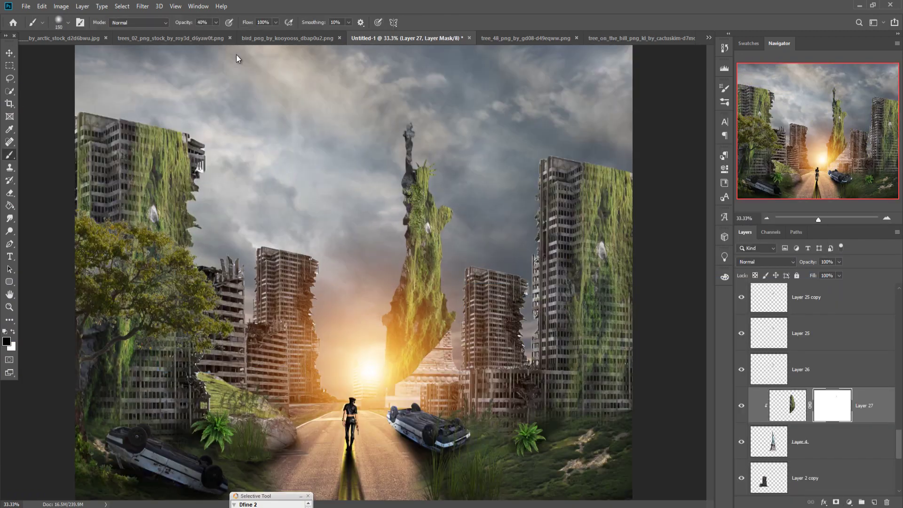
key("ctrl+plus")
key("bracketright")
key("bracketright")
key("bracketright")
key("4")
mouse_move(438, 104)
left_mouse_down()
mouse_move(492, 267)
mouse_move(437, 357)
left_mouse_up()
scroll(438, 358, "down", 5)
key("1")
key("7")
left_click_drag(442, 306, 447, 377)
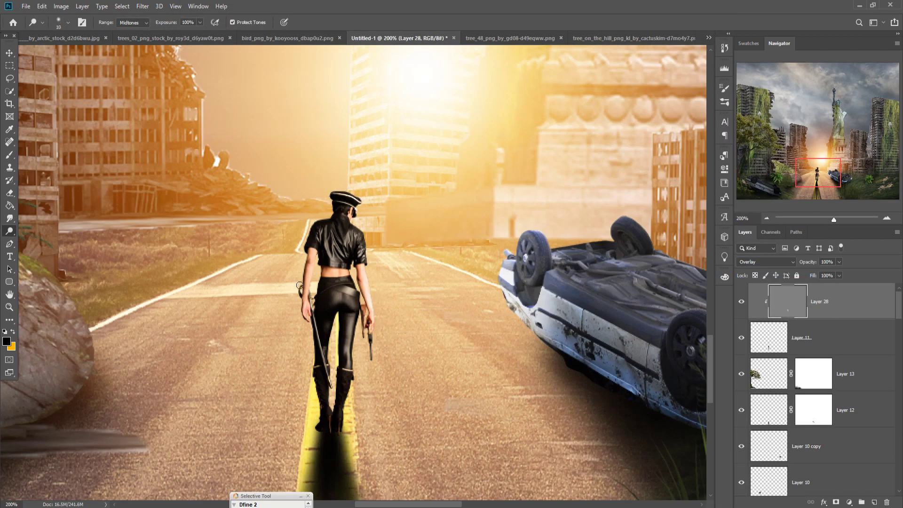
Step: Add an orange fe7902 Color Fill layer clipped to the figure, with its mask inverted
left_click(766, 261)
left_click(758, 359)
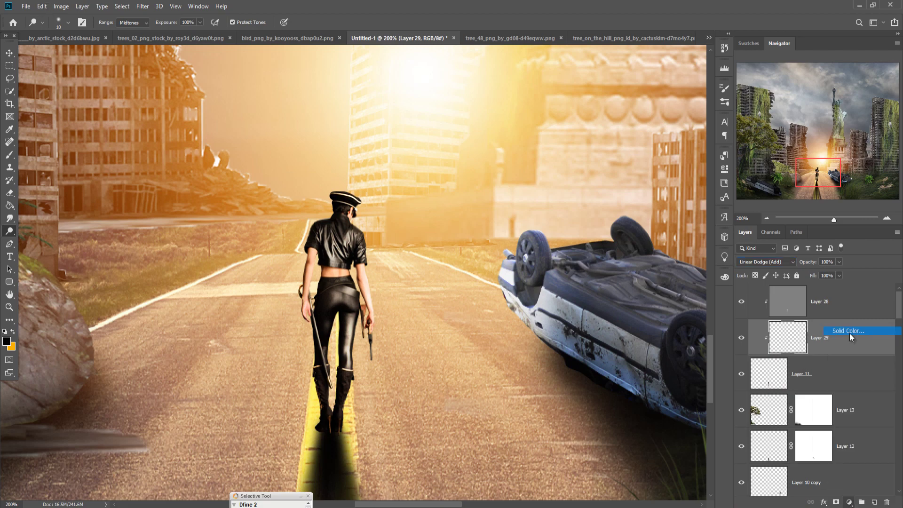
left_click(669, 401)
left_click(753, 284)
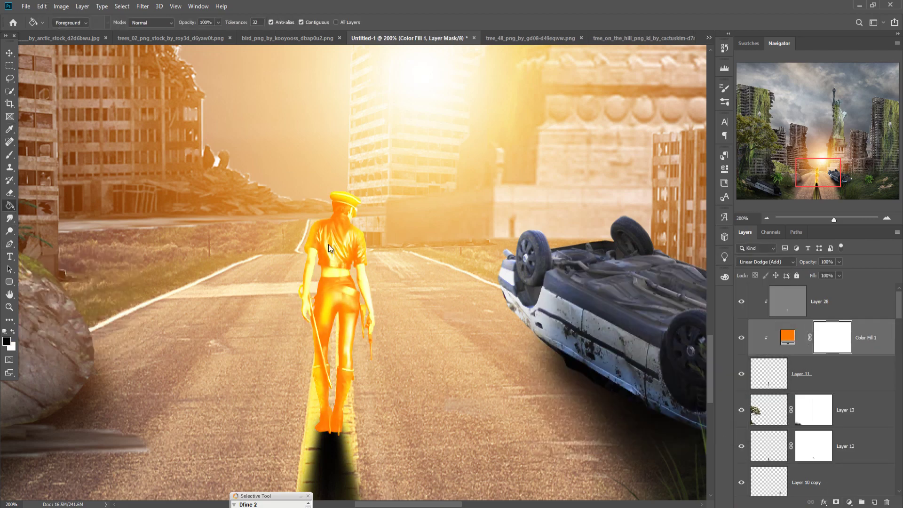
key("ctrl+i")
Step: Paint an orange rim glow on the woman's left edge and fit the composition in view
key("b")
left_click_drag(361, 209, 310, 363)
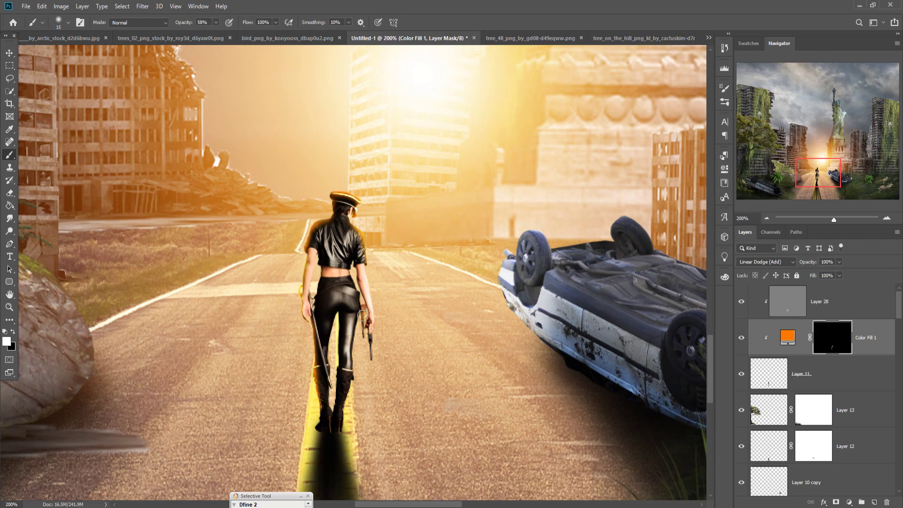
key("v")
key("ctrl+0")
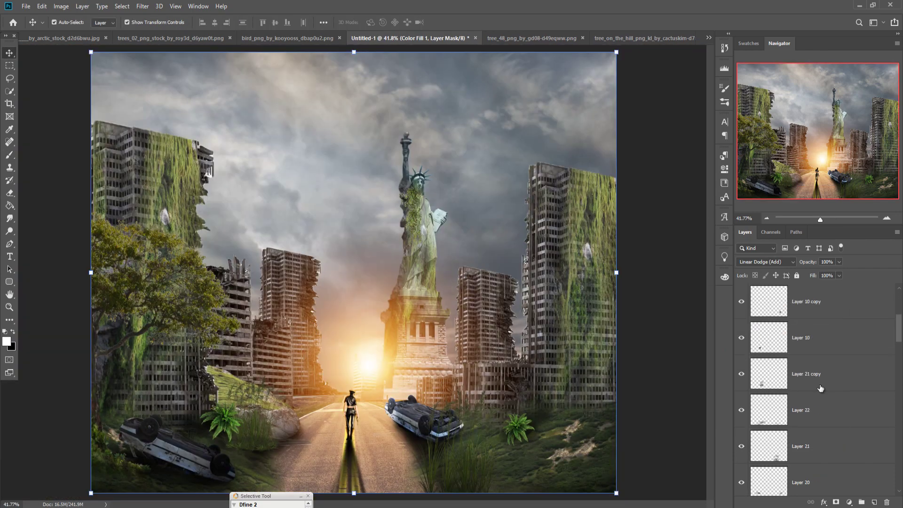
Step: Bring the helicopter and the bird flock into the composition and position them in the sky
left_click(709, 37)
left_click(753, 55)
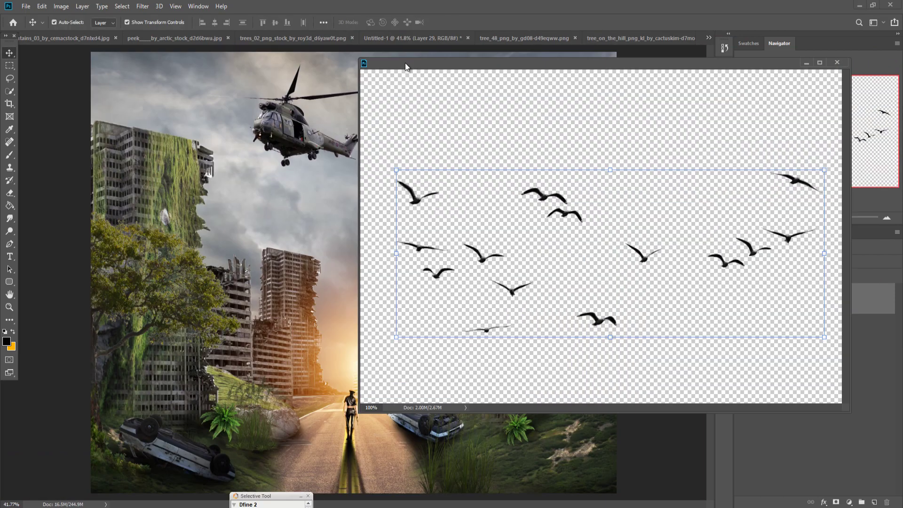
left_click_drag(406, 66, 531, 115)
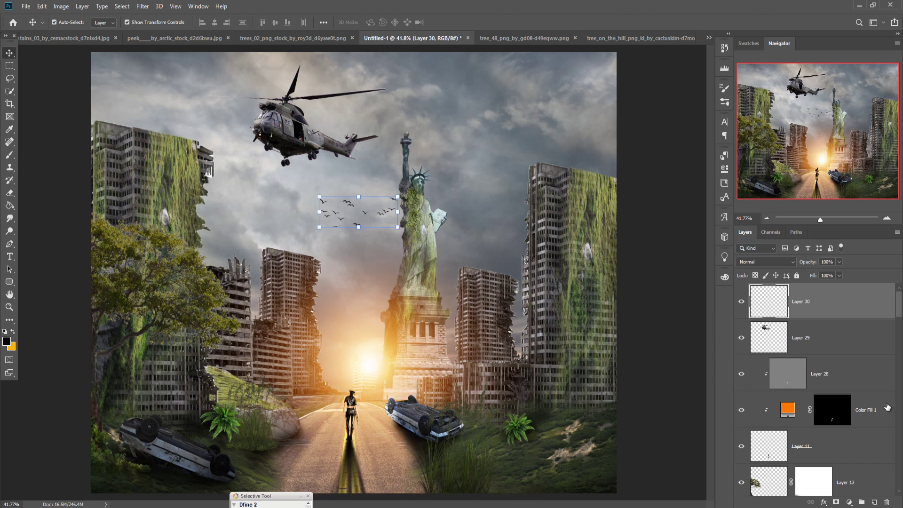
scroll(799, 398, "down", 2)
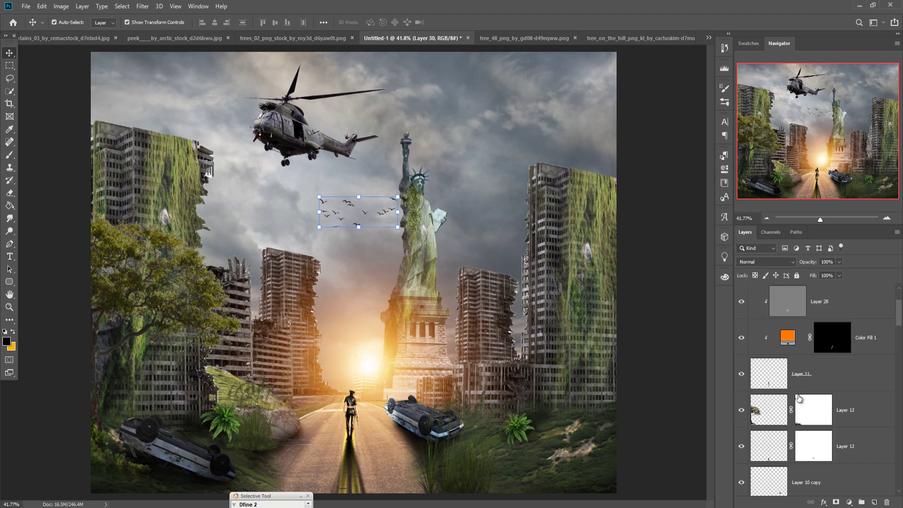
scroll(798, 398, "down", 2)
scroll(800, 400, "down", 2)
scroll(801, 403, "down", 2)
scroll(802, 406, "down", 2)
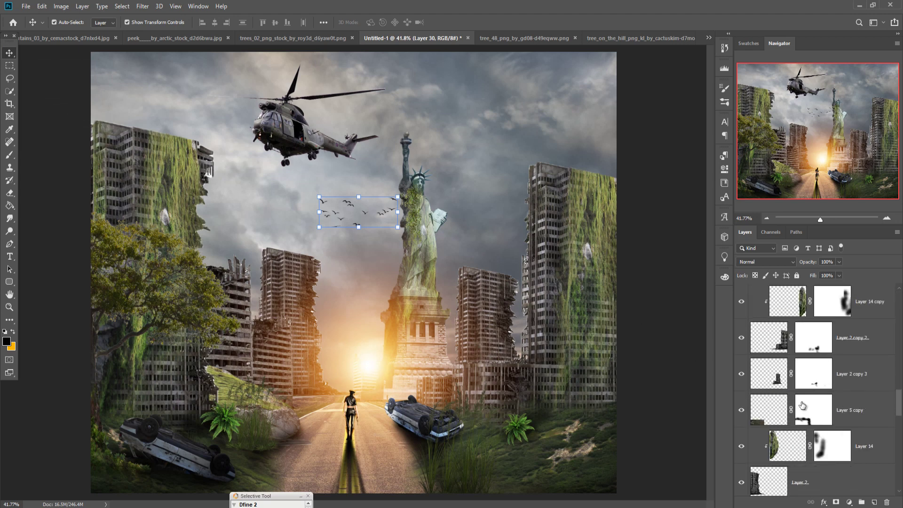
scroll(800, 405, "up", 1)
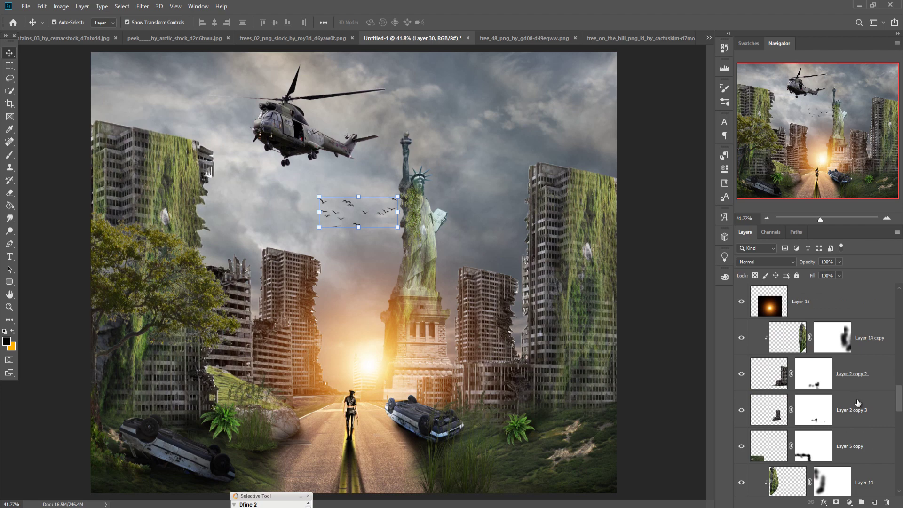
Step: Add Layer 31 above Layer 14 copy and set it to Overlay
left_click(878, 336)
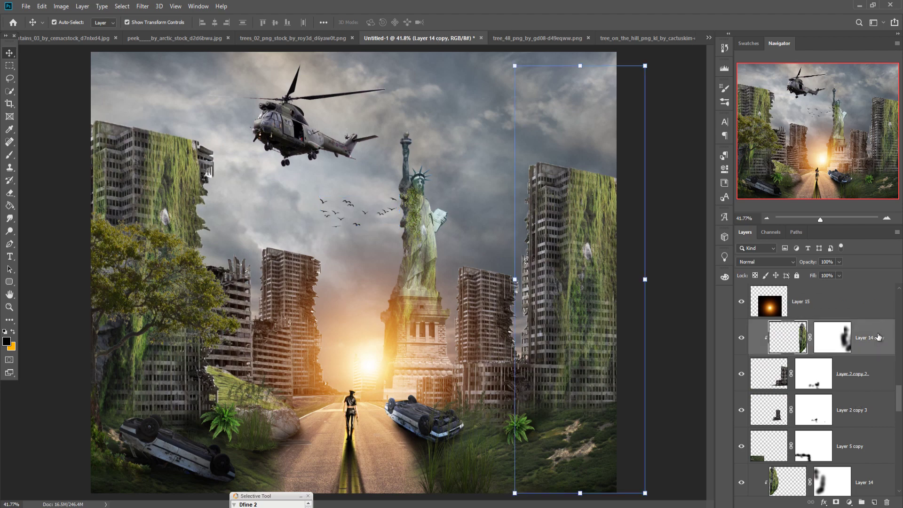
left_click(875, 503)
left_click(9, 158)
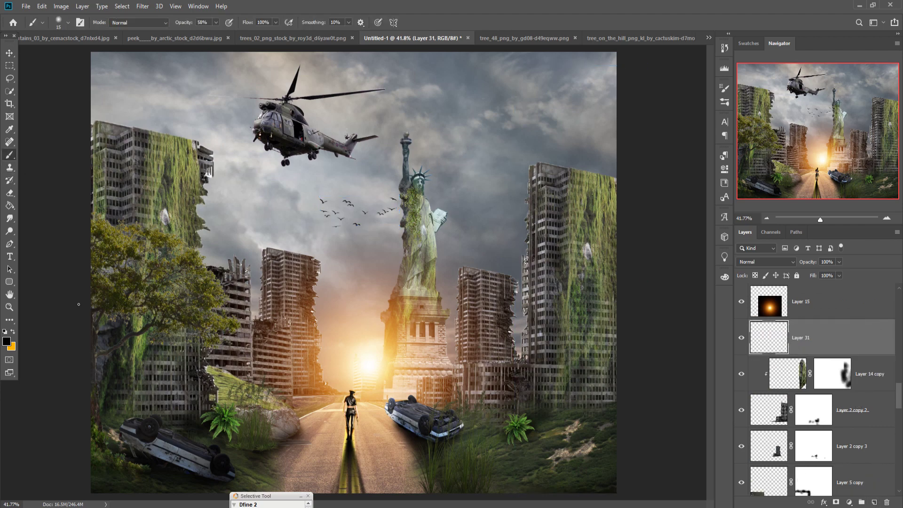
left_click(766, 261)
left_click(760, 369)
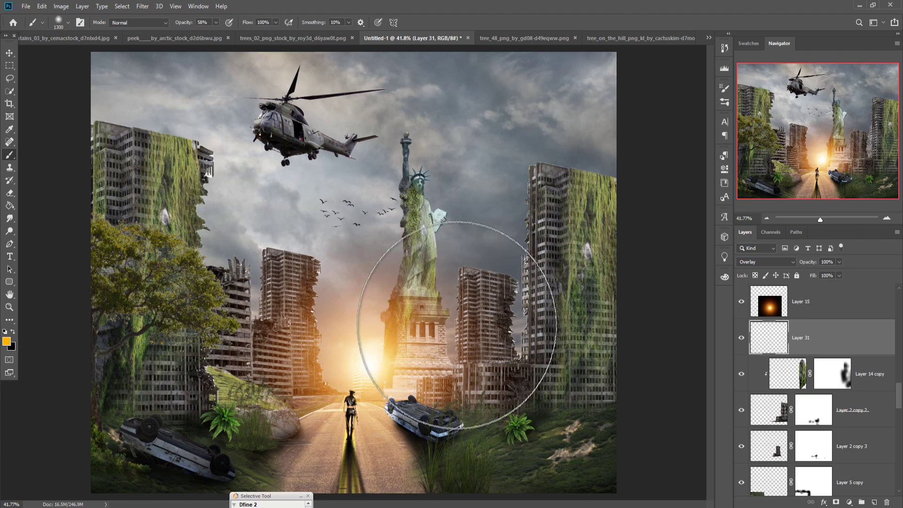
Step: Test an orange glow stroke, undo it, and pick a yellow-orange paint colour
left_click(475, 278)
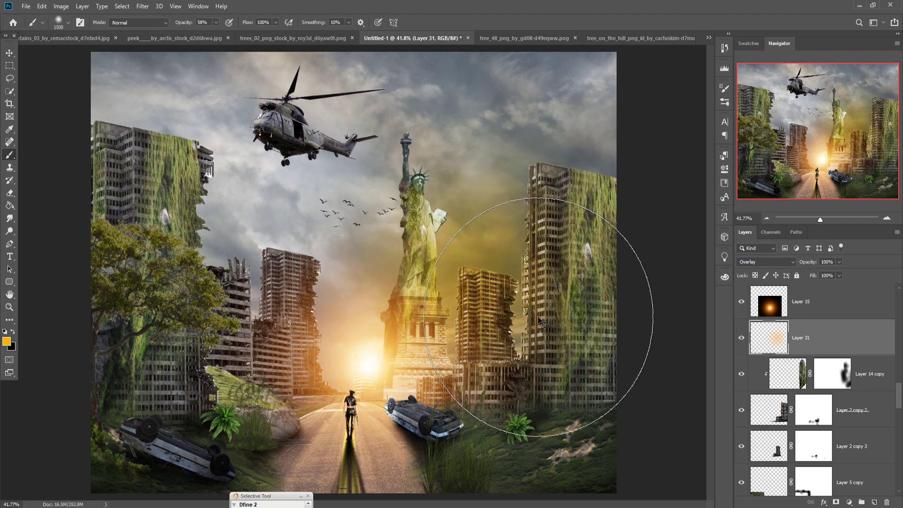
key("ctrl+z")
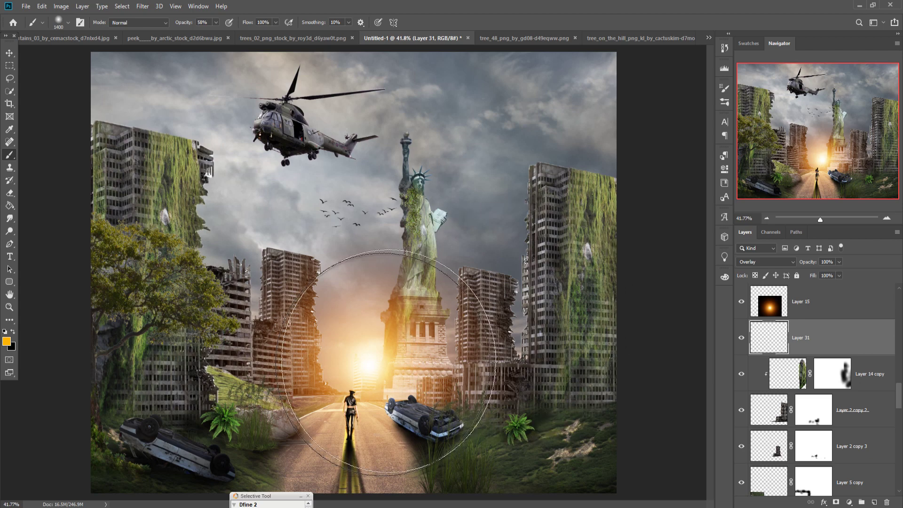
left_click(7, 341)
left_click(677, 394)
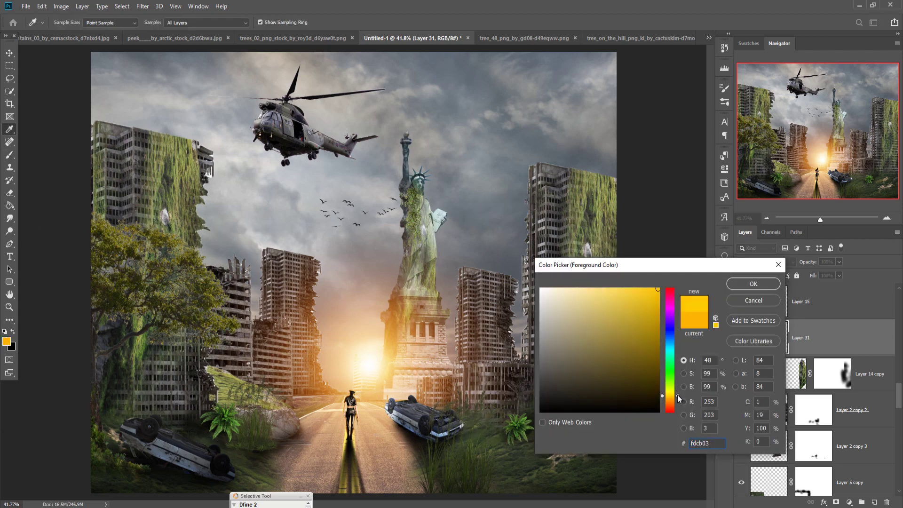
left_click(678, 396)
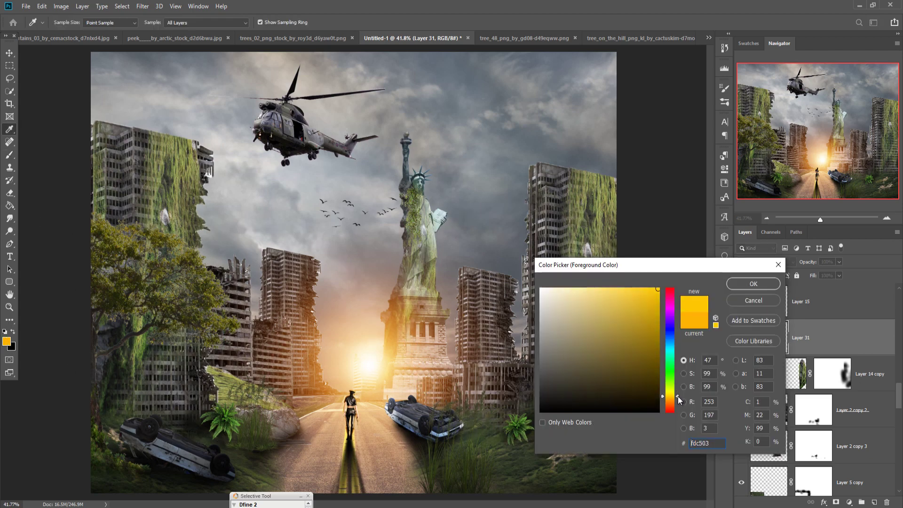
left_click(735, 303)
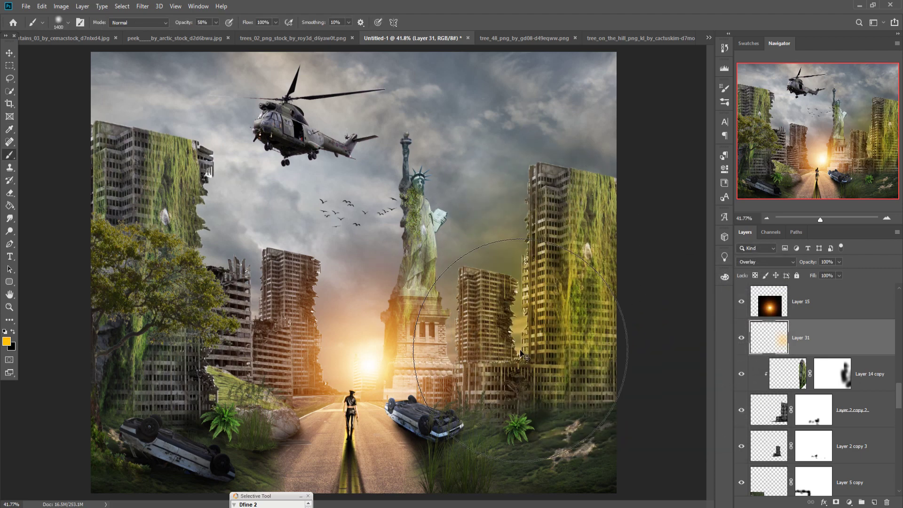
key("ctrl+z")
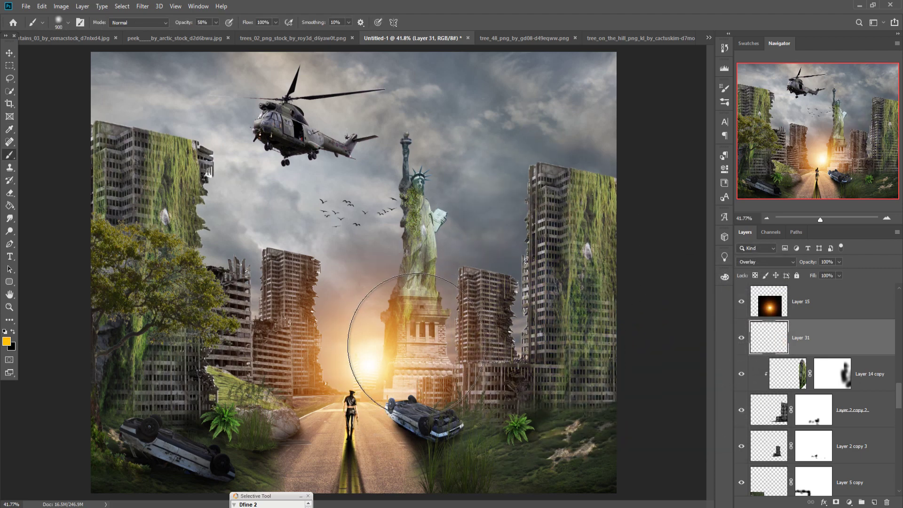
Step: Paint yellow glow over the right buildings with 900 and 700 brush sizes, undoing the last
key("bracketleft")
key("bracketleft")
key("bracketleft")
left_click_drag(451, 338, 478, 332)
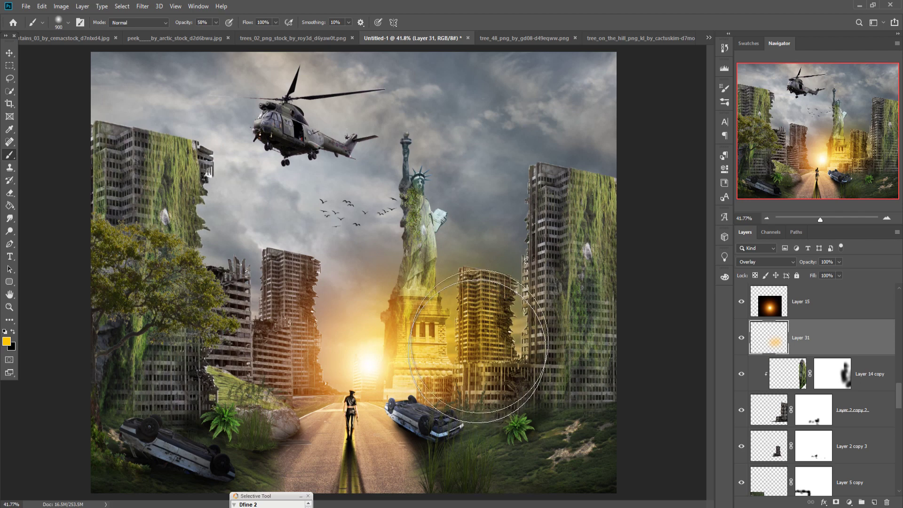
key("bracketleft")
key("bracketleft")
left_click_drag(513, 268, 527, 258)
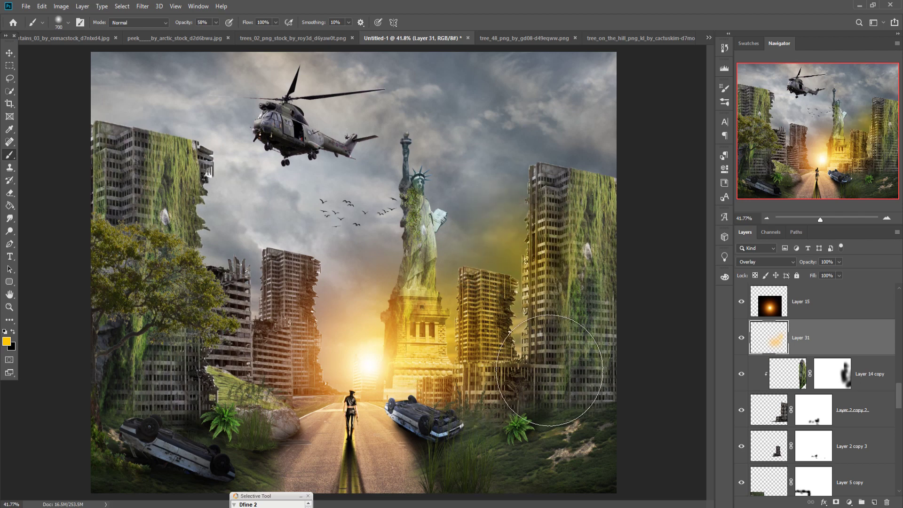
key("ctrl+z")
key("ctrl+z")
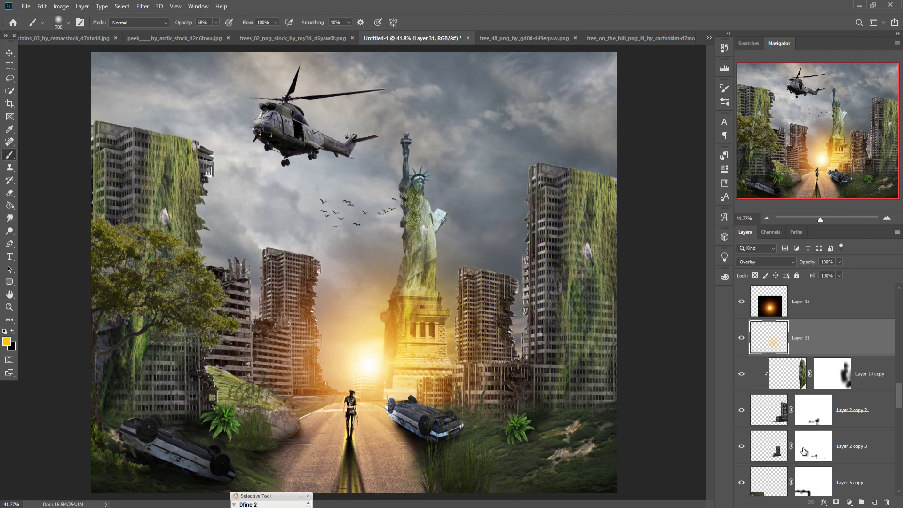
Step: Clip Layer 31 to Layer 14 copy and paint yellow light over the right tower
left_click(869, 384)
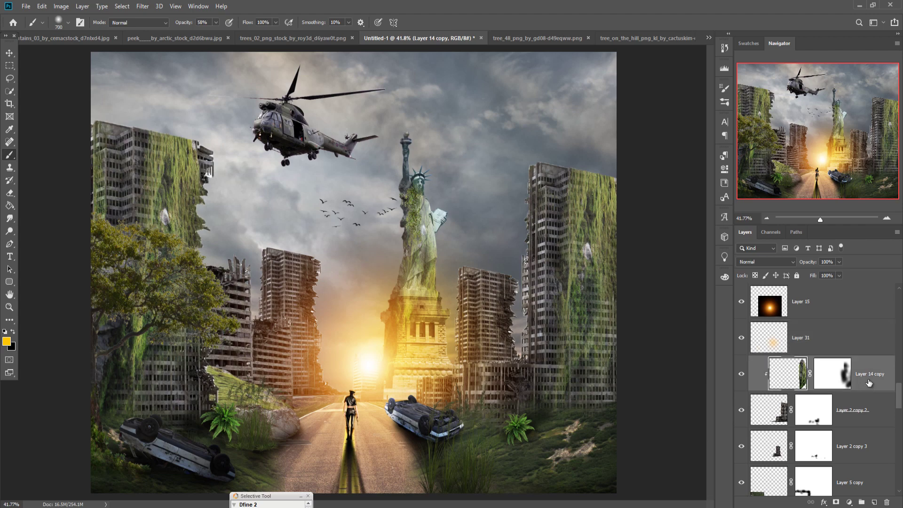
right_click(851, 340)
left_click(788, 317)
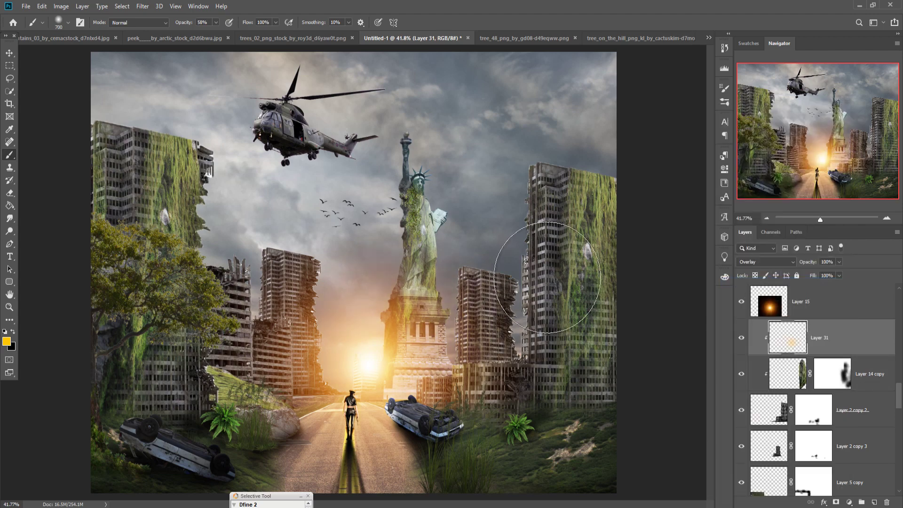
left_click_drag(547, 277, 490, 386)
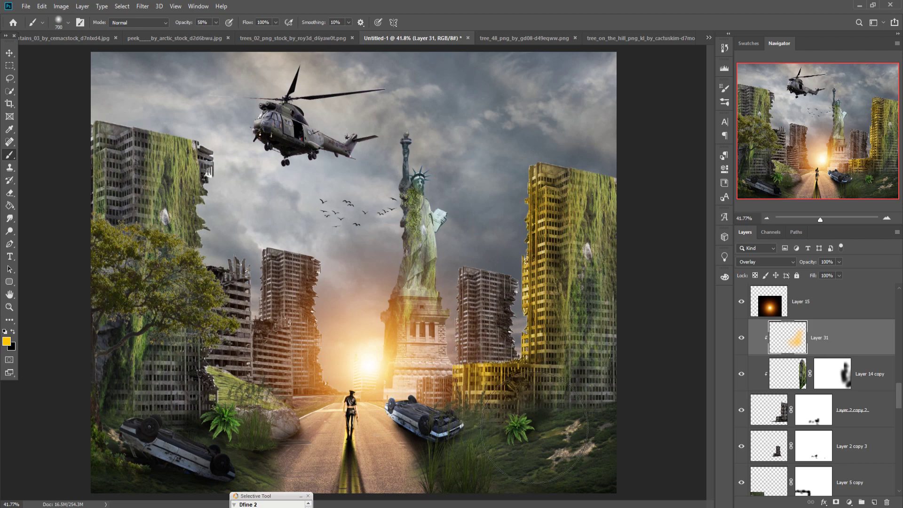
Step: Toggle the building layers' visibility to identify and select Layer 2 copy 3
left_click(858, 416)
left_click(743, 412)
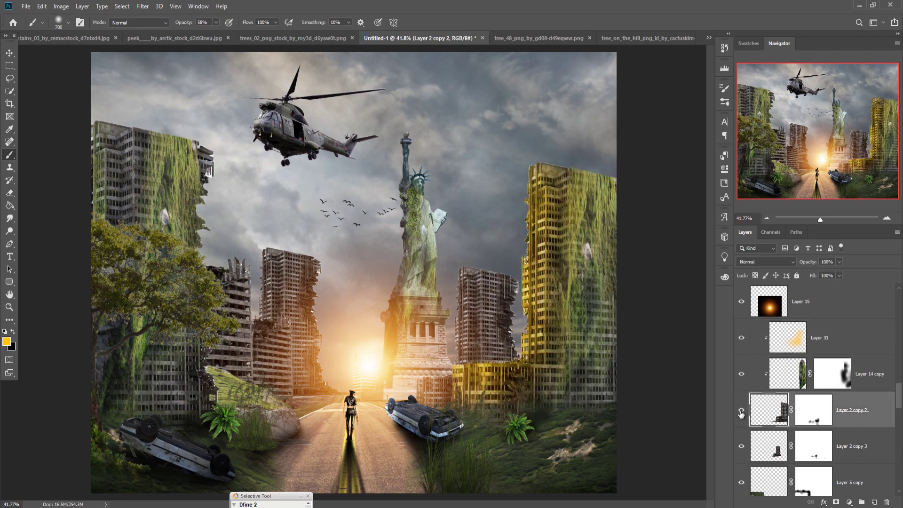
left_click(742, 447)
left_click(867, 456)
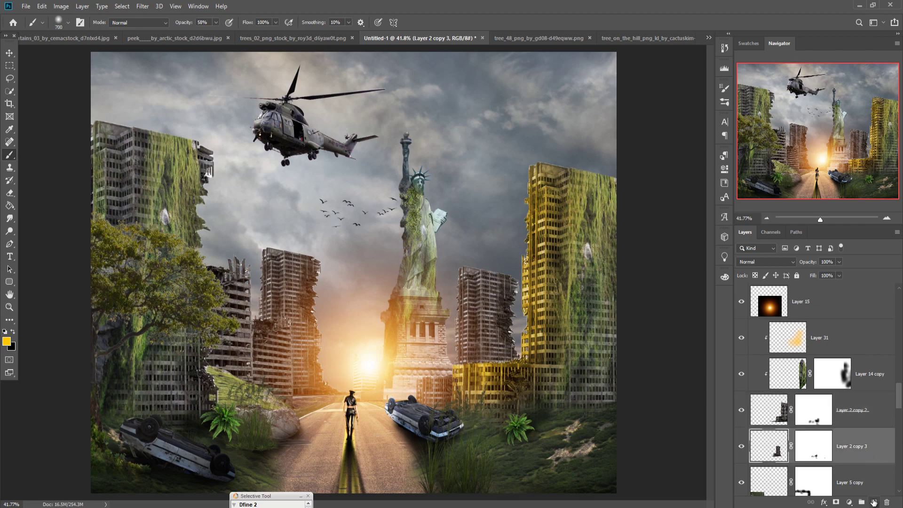
Step: Add Layer 32 clipped to Layer 2 copy 3 and paint yellow light on the lower buildings
key("ctrl+shift+alt+n")
left_click(809, 226)
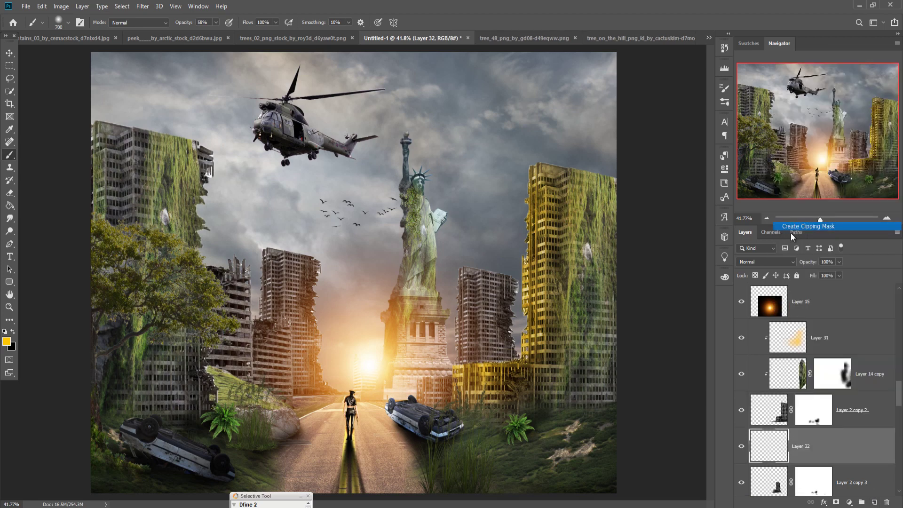
mouse_move(412, 350)
left_mouse_down()
mouse_move(375, 373)
mouse_move(515, 424)
left_mouse_up()
key("ctrl+z")
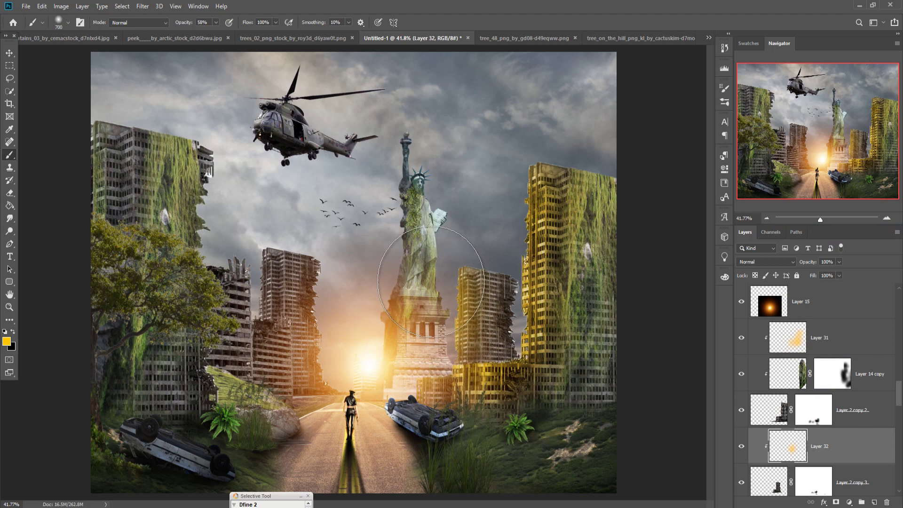
left_click(6, 56)
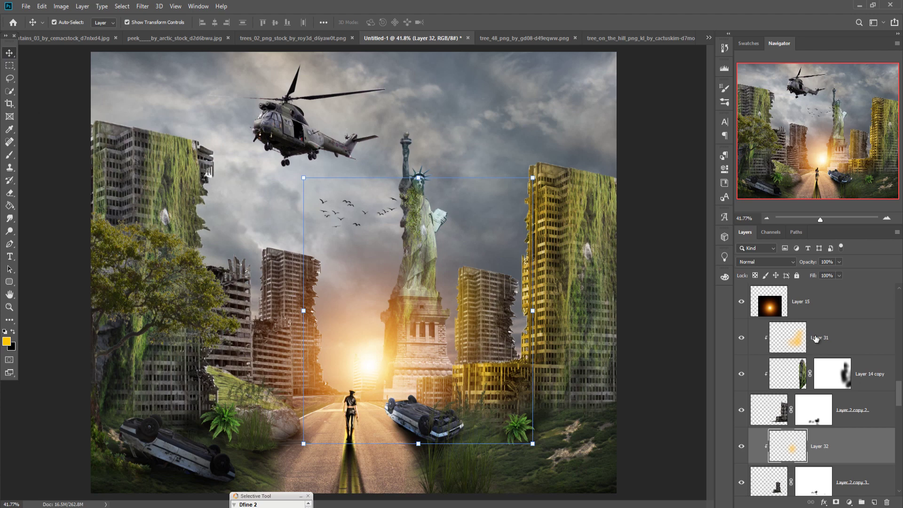
left_click(817, 343)
Step: Add a clipped Hue/Saturation adjustment to Layer 31, shifting hue toward orange and darkening slightly
left_click(849, 502)
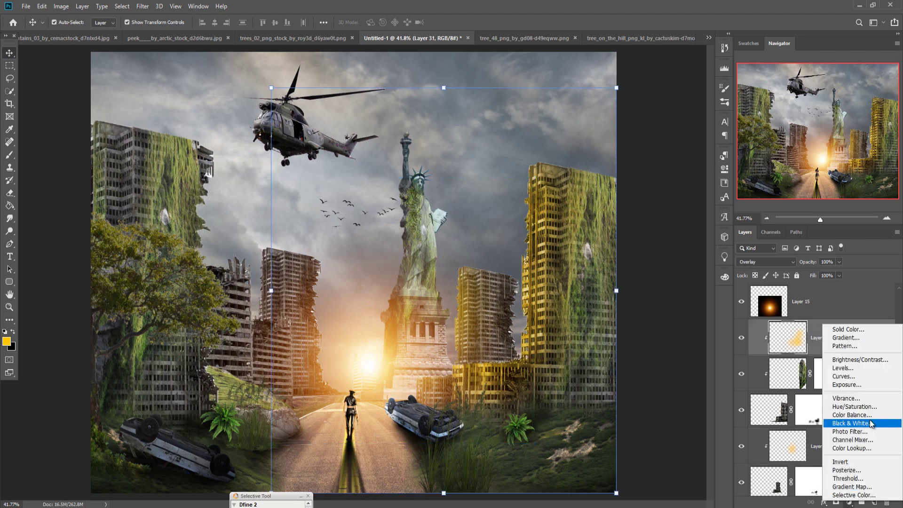
left_click(867, 408)
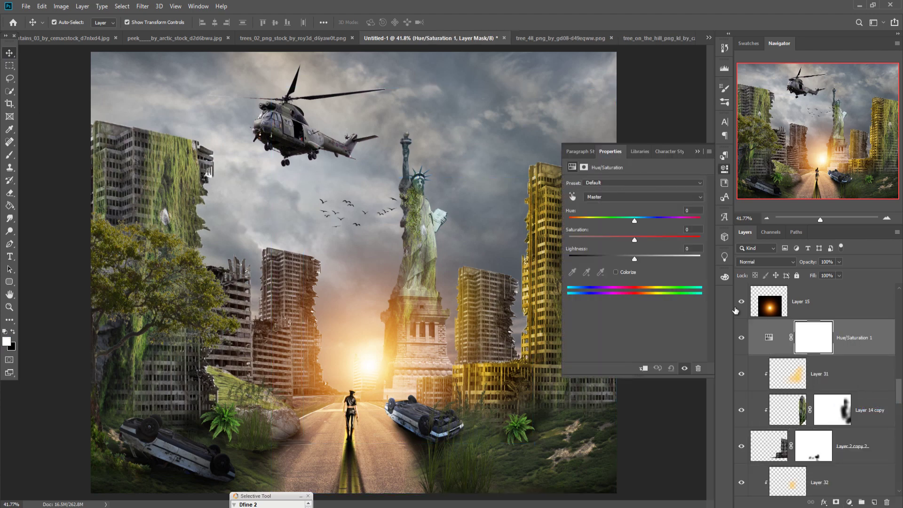
left_click(644, 369)
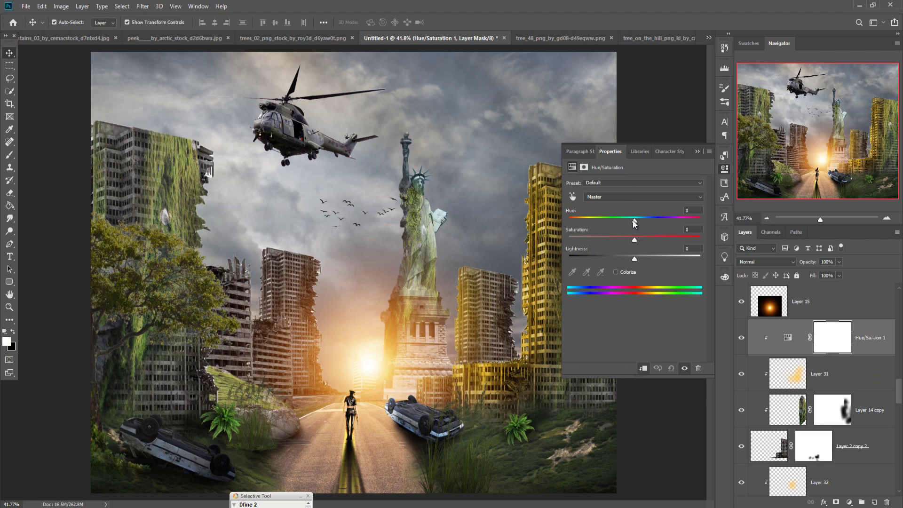
mouse_move(635, 221)
left_mouse_down()
mouse_move(569, 220)
mouse_move(624, 218)
left_mouse_up()
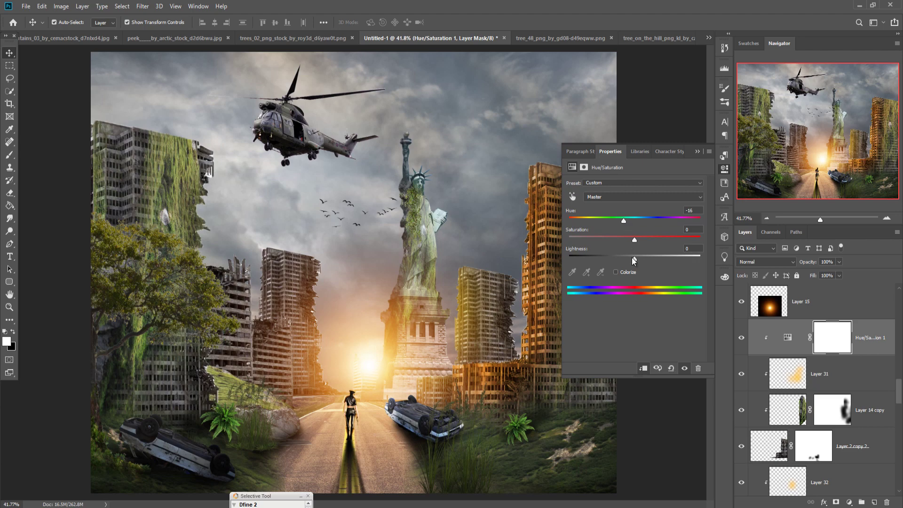
left_click_drag(635, 258, 629, 260)
left_click(697, 152)
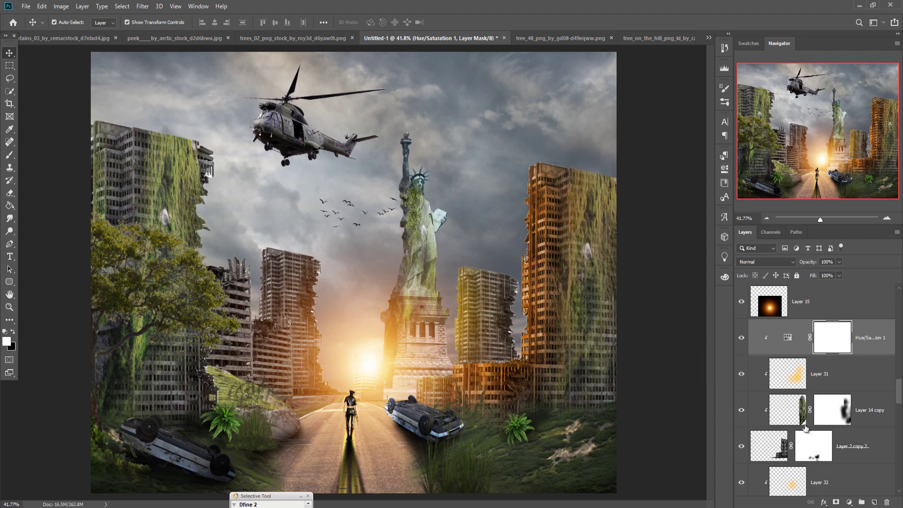
Step: Add a Hue/Saturation adjustment clipped to Layer 32 with Hue -17 and Lightness -10
left_click(847, 482)
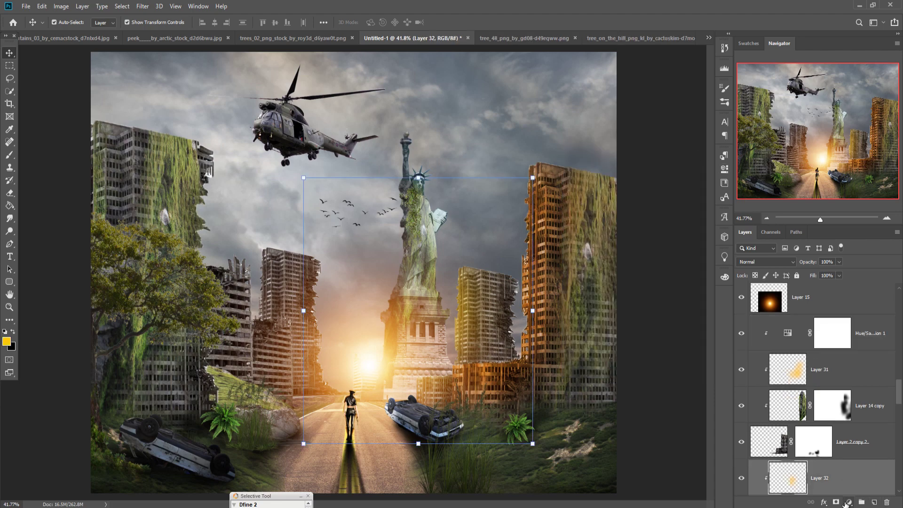
left_click(849, 503)
left_click(852, 408)
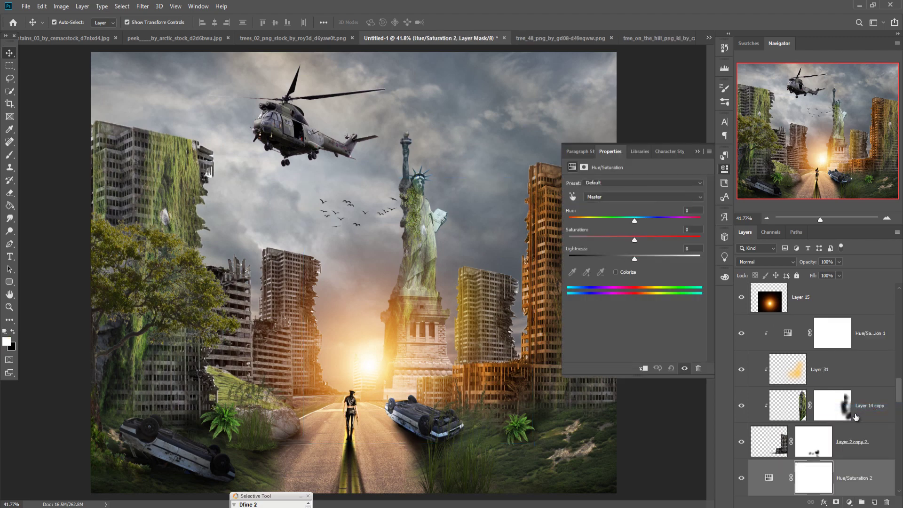
left_click(644, 368)
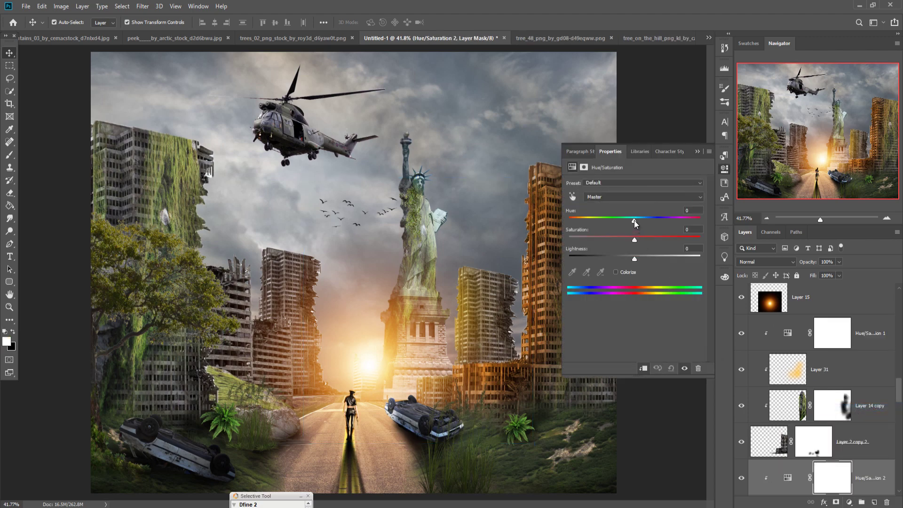
left_click_drag(634, 220, 624, 223)
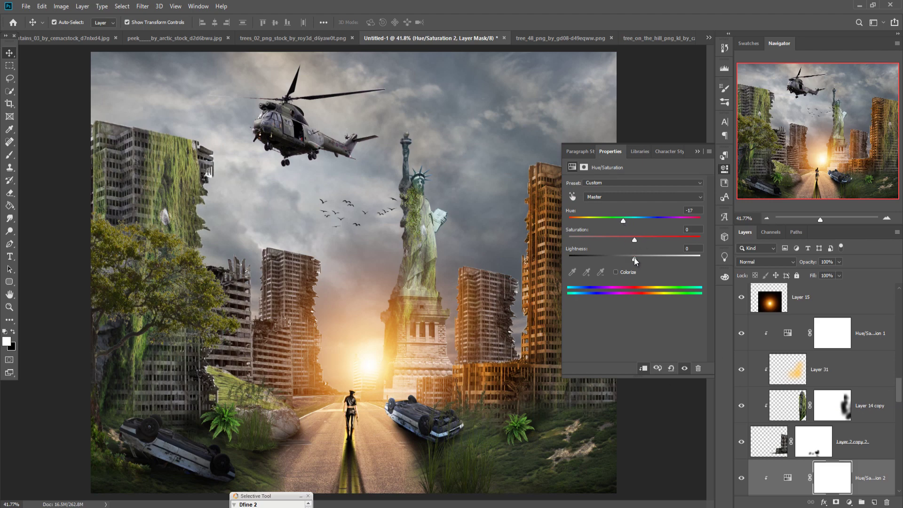
left_click_drag(634, 259, 627, 258)
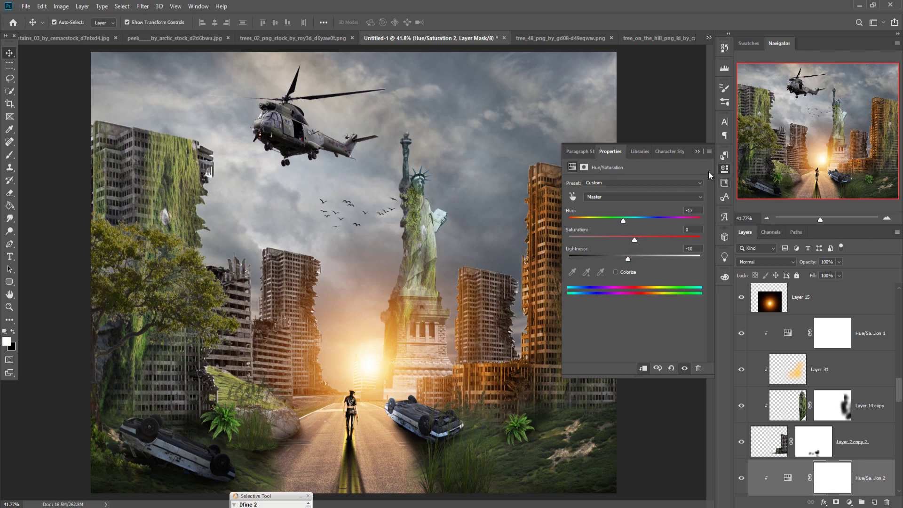
left_click(698, 151)
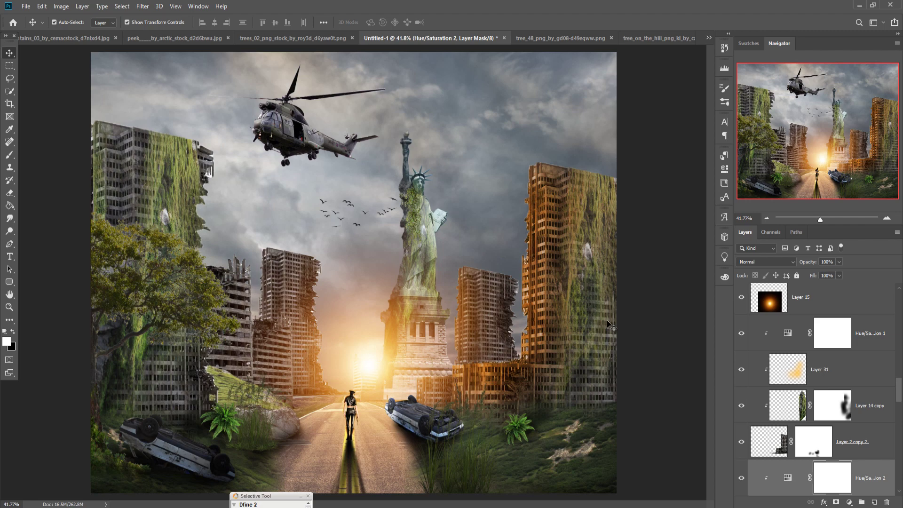
Step: Scroll the Layers panel and select Layer 2
scroll(736, 432, "up", 5)
scroll(736, 432, "up", 3)
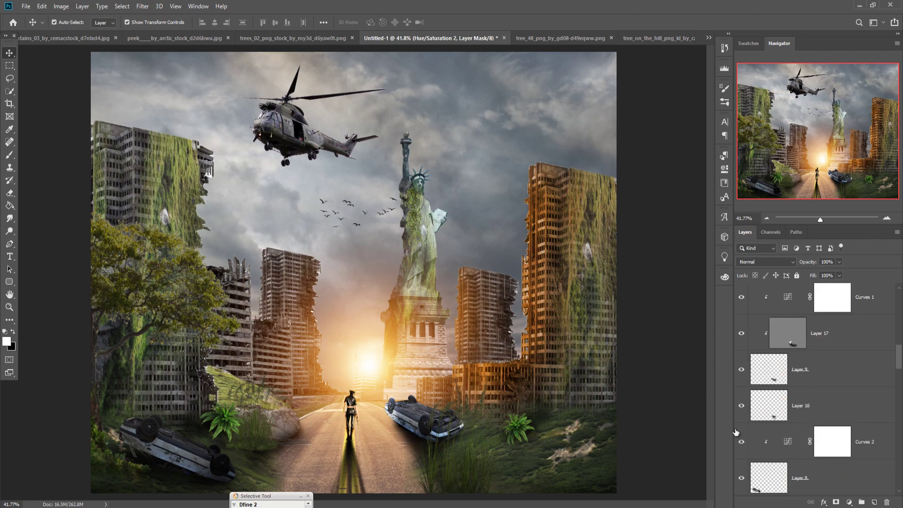
scroll(736, 432, "up", 3)
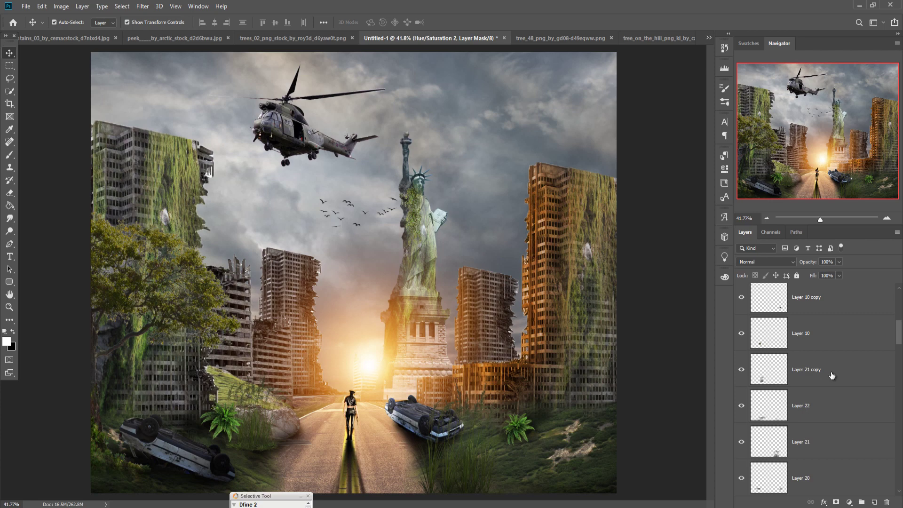
scroll(832, 375, "down", 2)
scroll(832, 375, "down", 2)
scroll(831, 375, "down", 2)
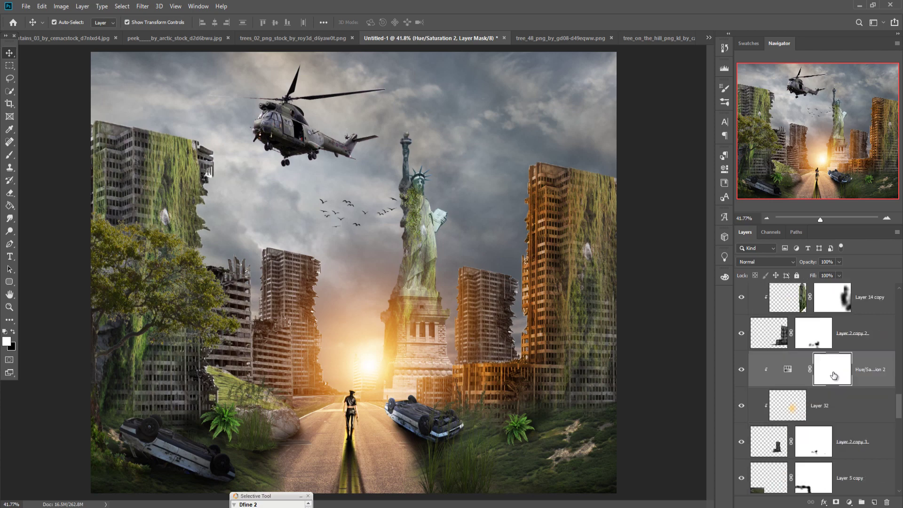
scroll(832, 374, "down", 1)
left_click(854, 395)
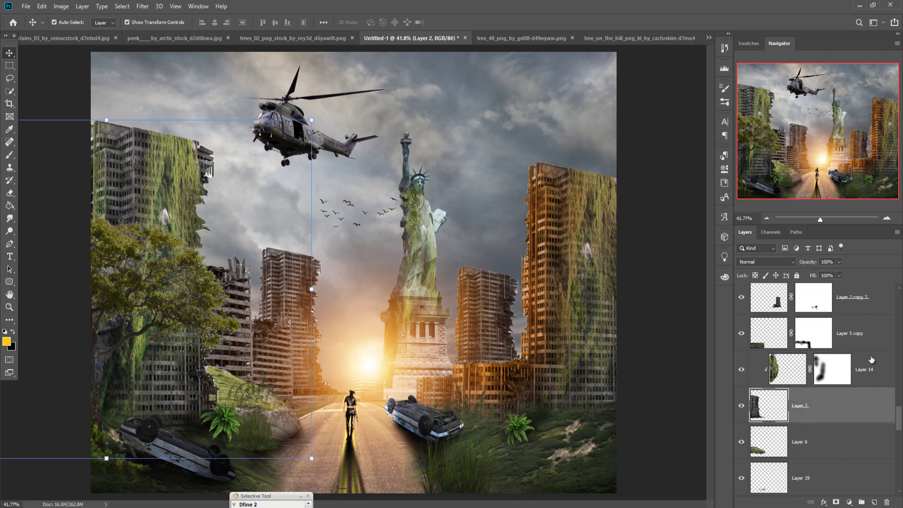
Step: Add a new layer above Layer 14 and set the foreground colour to orange
left_click(874, 503)
key("i")
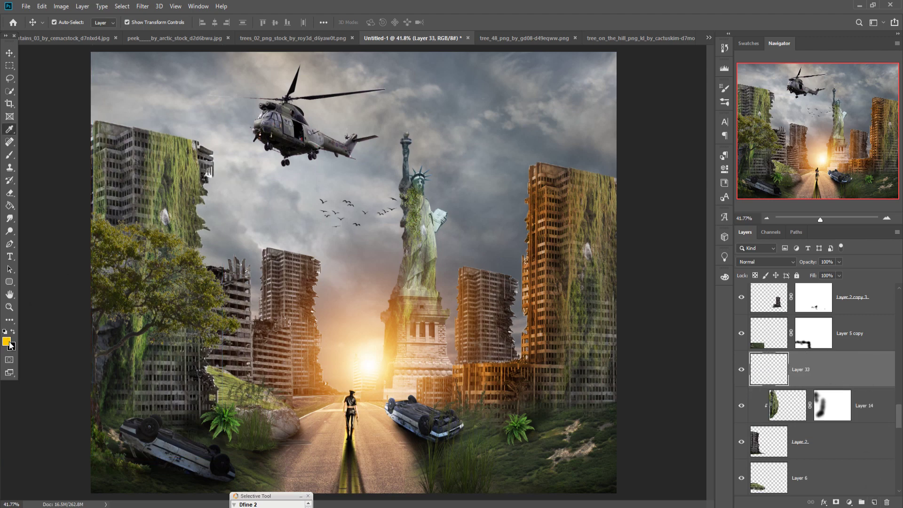
left_click(6, 341)
left_click_drag(677, 396, 678, 399)
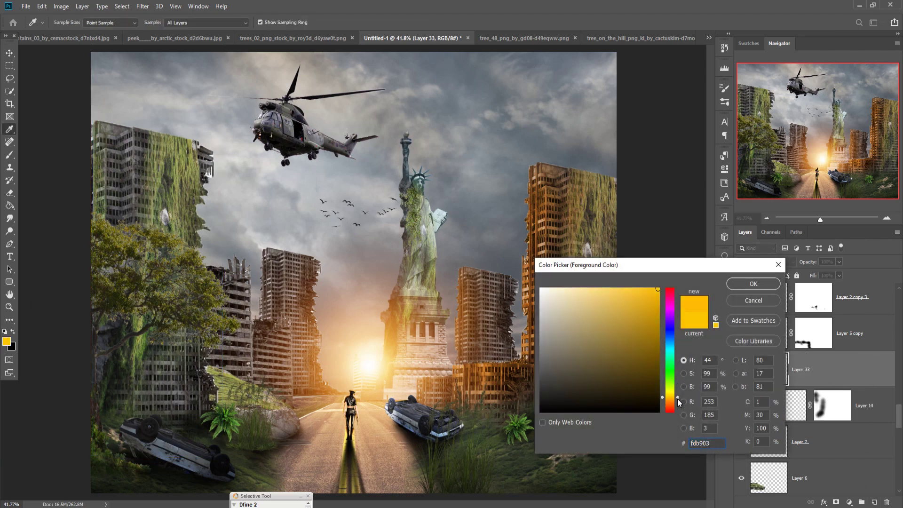
left_click(753, 284)
Step: Clip Layer 33 to Layer 14 and paint orange over the ivy-covered left building
key("v")
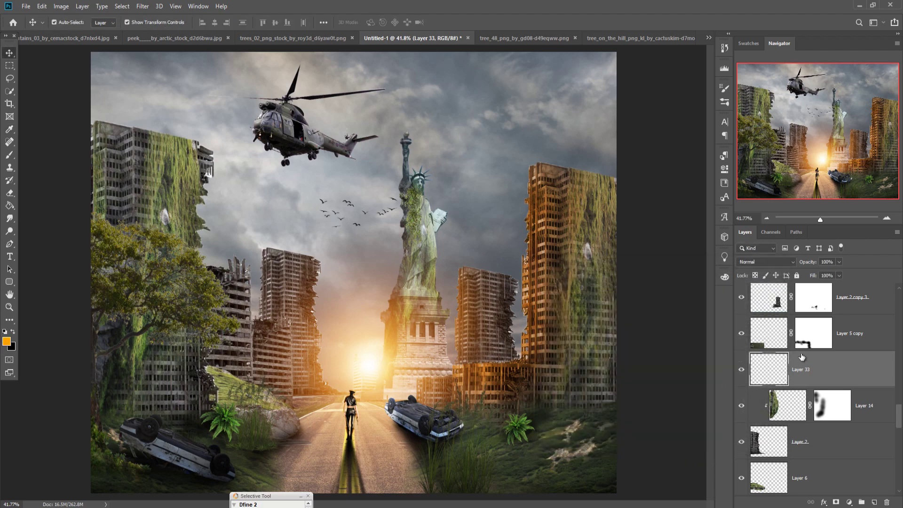
right_click(809, 369)
left_click(692, 283)
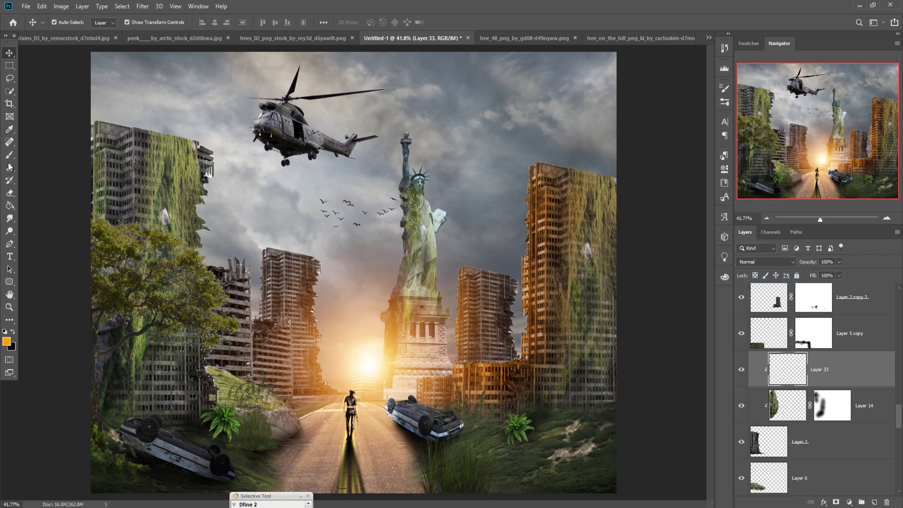
key("b")
left_click_drag(198, 155, 197, 292)
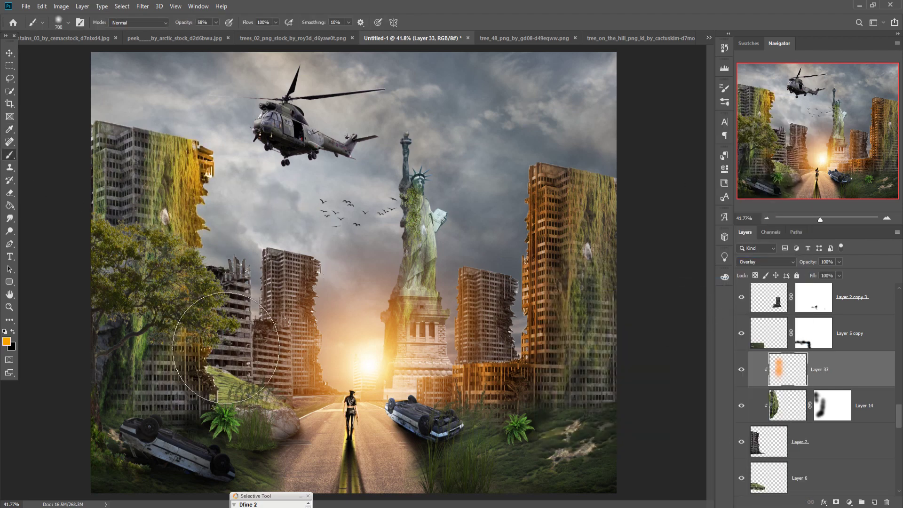
Step: Create further new layers, setting one to Overlay and clipping it
left_click(852, 436)
key("ctrl+shift+alt+n")
left_click(766, 261)
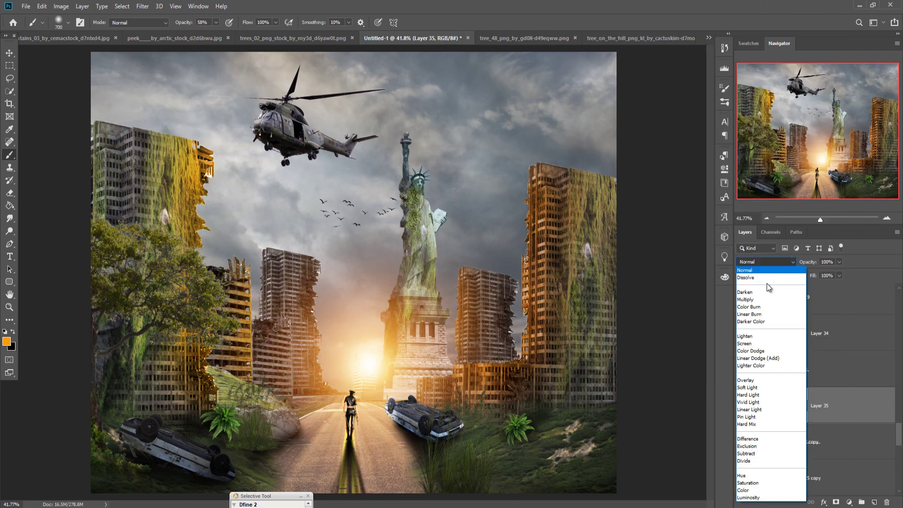
key("ctrl+shift+alt+n")
left_click(766, 262)
left_click(746, 380)
right_click(819, 405)
left_click(719, 282)
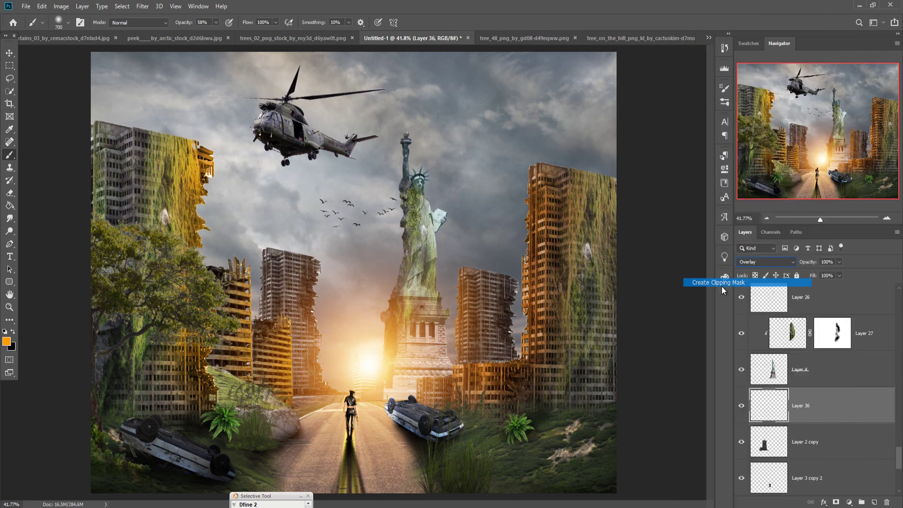
Step: Add a layer clipped to Layer 27 and paint orange tint over the Statue of Liberty
key("ctrl+shift+alt+n")
right_click(819, 333)
left_click(719, 282)
left_click_drag(414, 263, 413, 301)
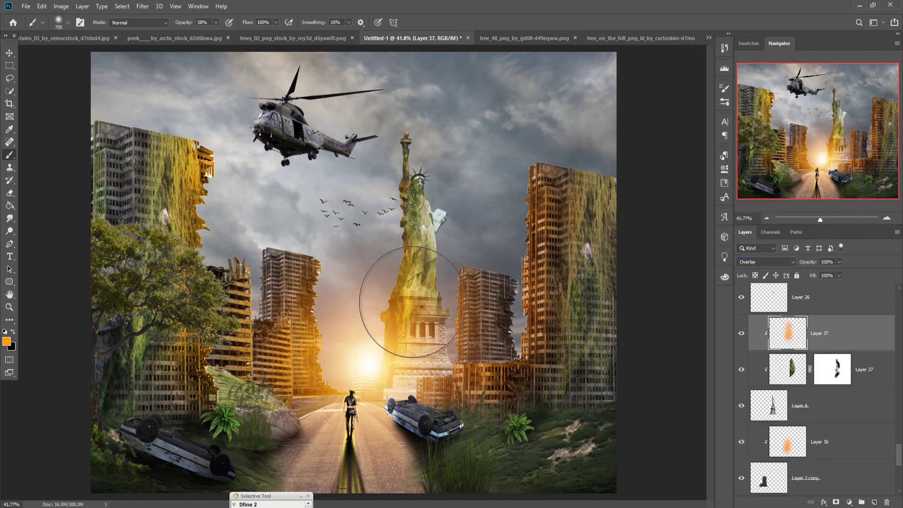
key("v")
scroll(818, 376, "up", 5)
Step: Paint orange over the helicopter on a new clipped Overlay layer
key("ctrl+shift+alt+n")
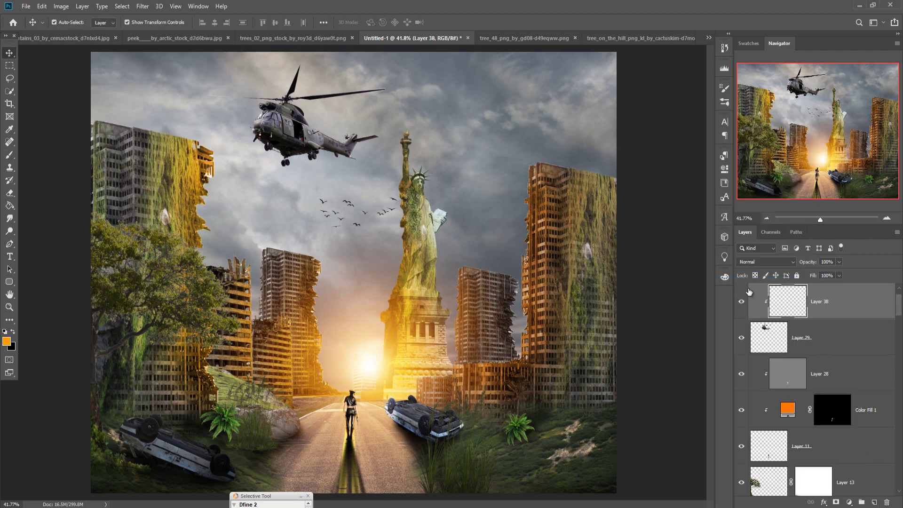
key("b")
left_click_drag(299, 161, 328, 168)
key("v")
key("shift+alt+o")
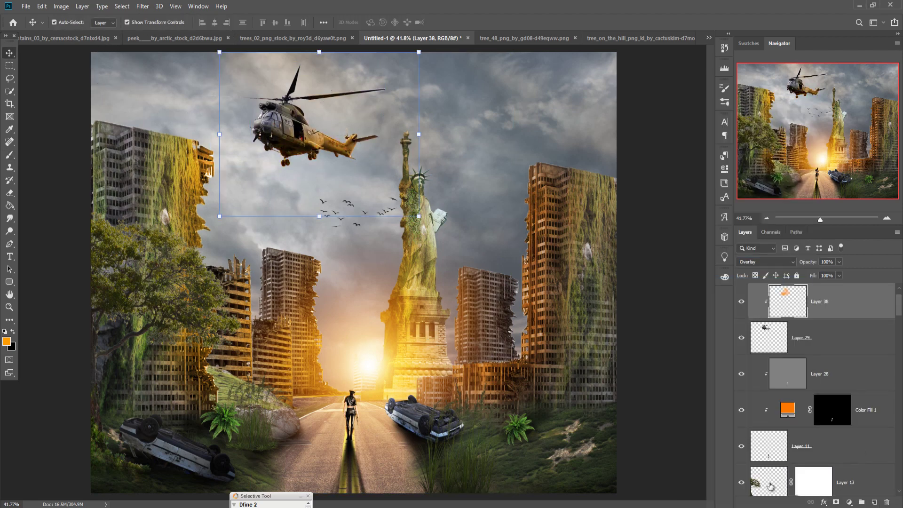
scroll(819, 376, "up", 1)
Step: Paint an orange Overlay glow across the lower ground near the rock, above Layer 30
left_click(819, 301)
key("ctrl+shift+alt+n")
key("b")
mouse_move(247, 440)
left_mouse_down()
mouse_move(281, 419)
mouse_move(514, 427)
left_mouse_up()
key("v")
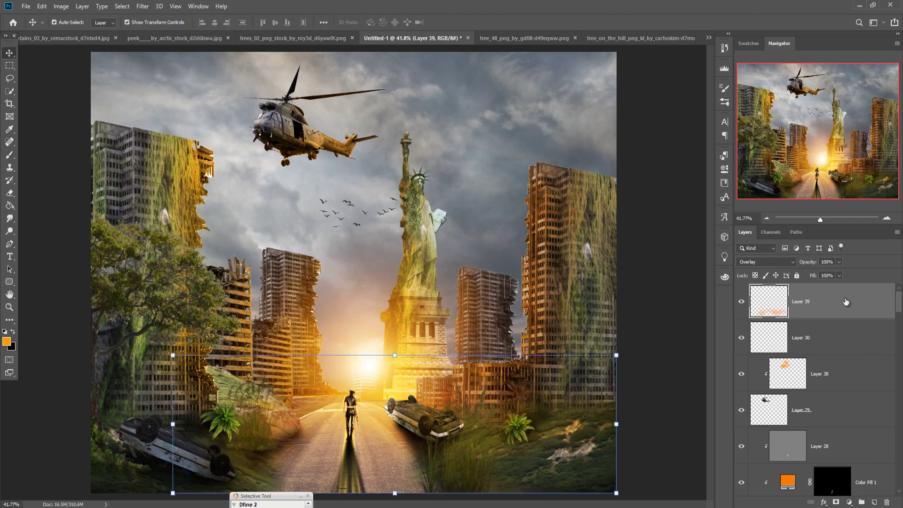
Step: Darken the image's bottom edge with black paint on a new Layer 40
key("ctrl+shift+alt+n")
key("b")
key("x")
key("ctrl+minus")
mouse_move(152, 363)
left_mouse_down()
mouse_move(485, 468)
mouse_move(178, 454)
left_mouse_up()
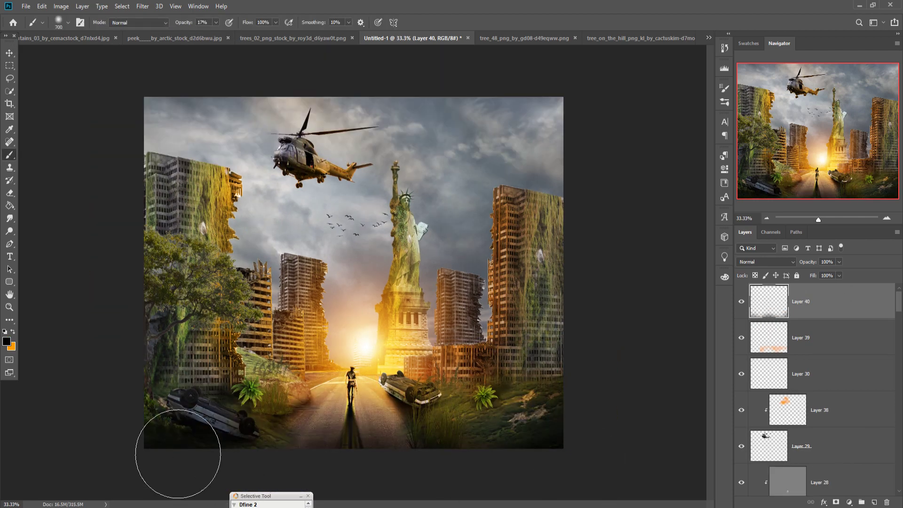
Step: Enlarge the Layer 15 sun glow and move it toward the horizon
scroll(819, 400, "down", 5)
left_click(847, 442)
key("ctrl+shift+alt+n")
left_click(849, 503)
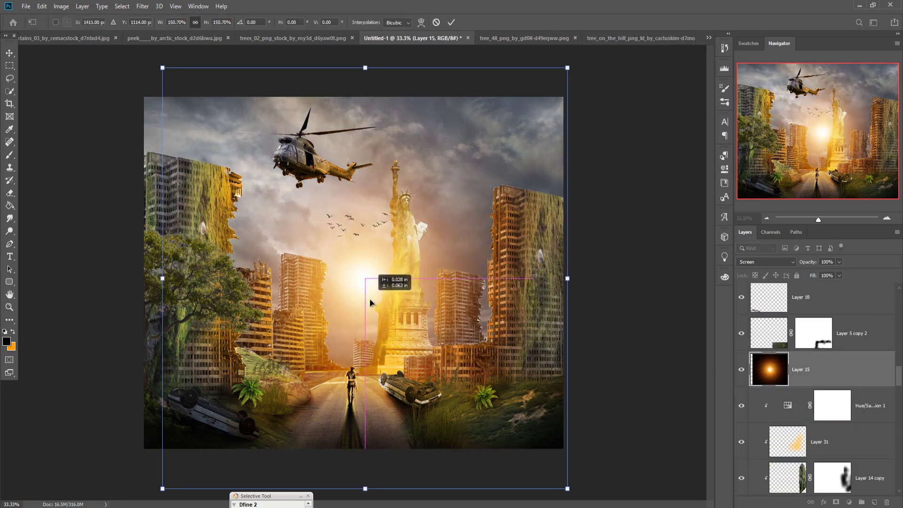
left_click_drag(370, 303, 369, 342)
key("Return")
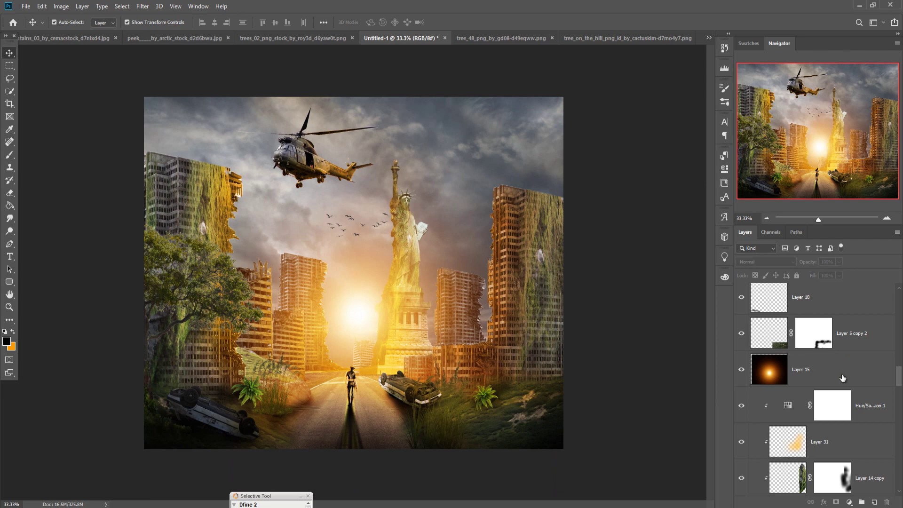
Step: Scroll back up the layer stack and select Layer 40
scroll(842, 378, "up", 2)
scroll(843, 378, "up", 2)
scroll(843, 378, "up", 2)
scroll(842, 379, "up", 1)
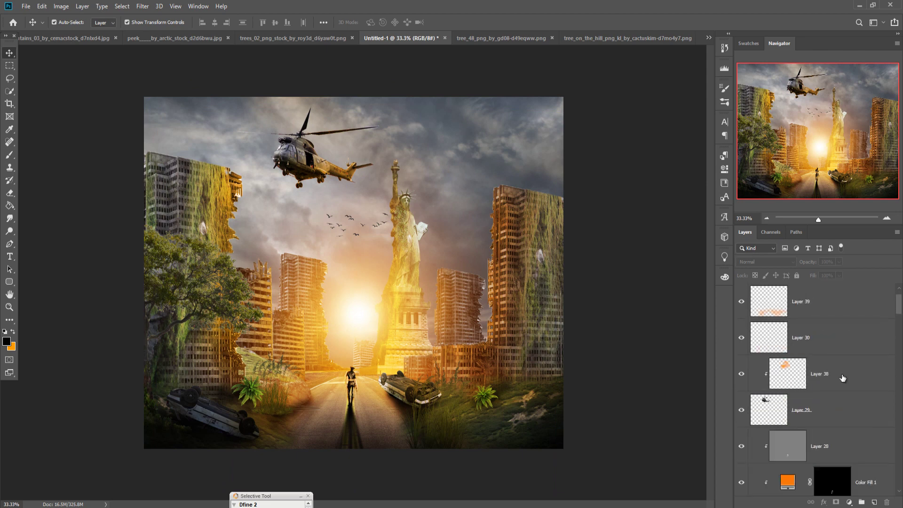
scroll(843, 378, "up", 1)
left_click(822, 303)
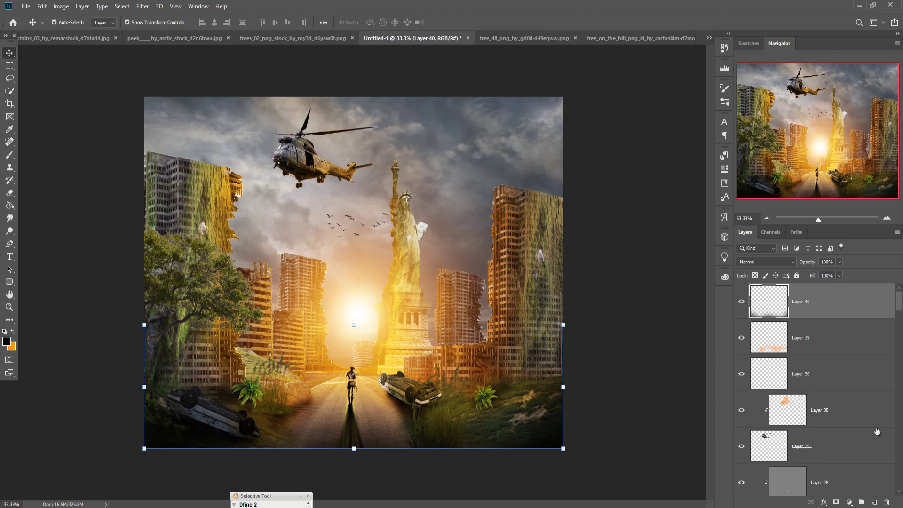
Step: Add Layer 42 above Layer 40, set to Overlay and filled with 50% Gray
left_click(875, 502)
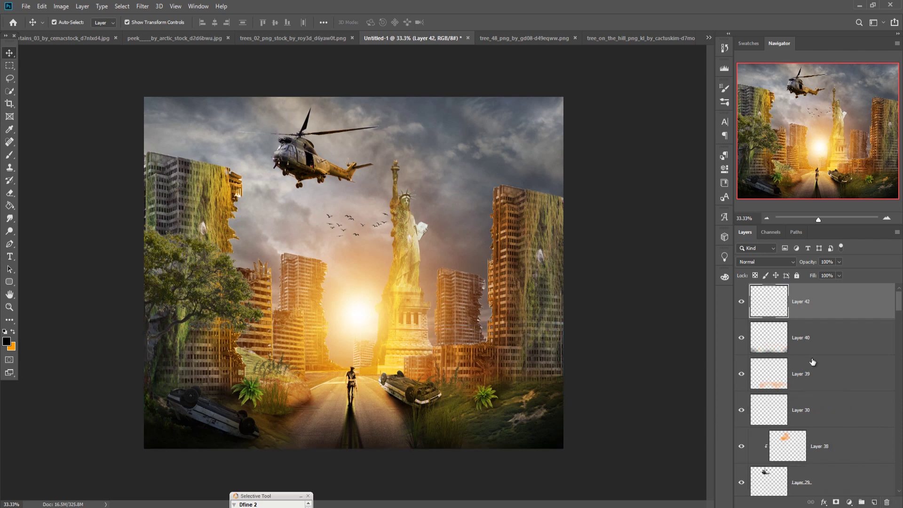
left_click(766, 262)
left_click(777, 380)
left_click(42, 6)
left_click(52, 159)
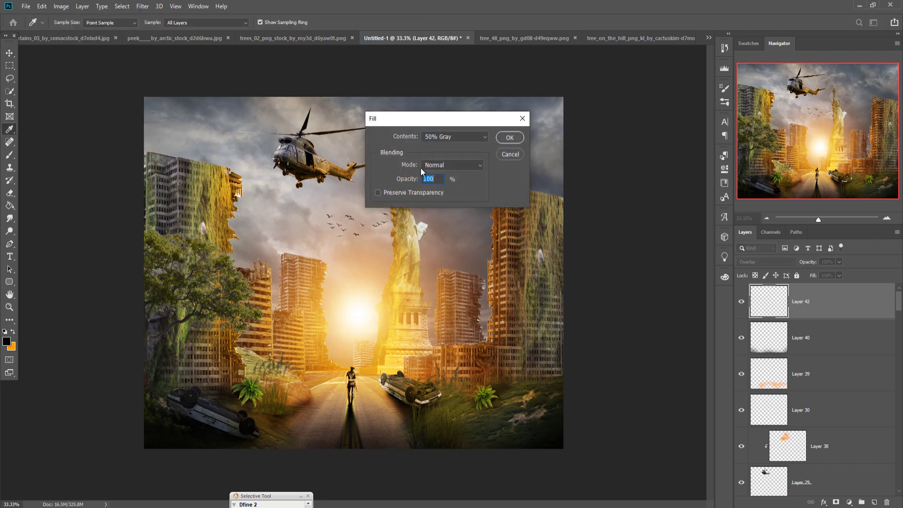
left_click(510, 137)
Step: Dodge vertical highlight strips on the right tower's left edge, the middle building and the statue
key("b")
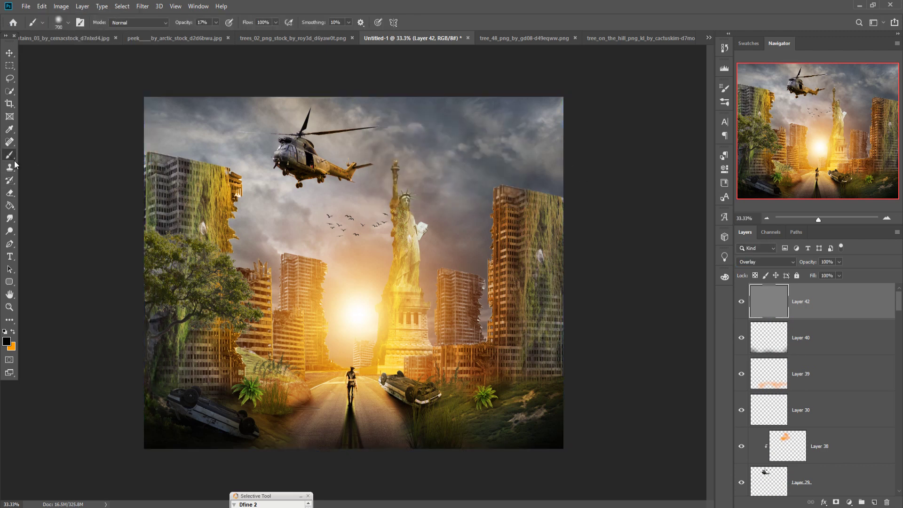
left_click(10, 231)
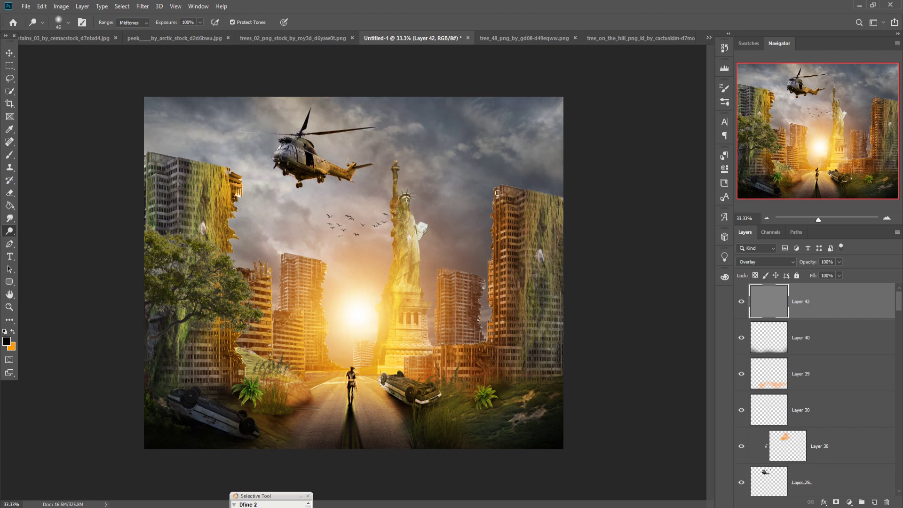
left_click_drag(498, 193, 495, 250)
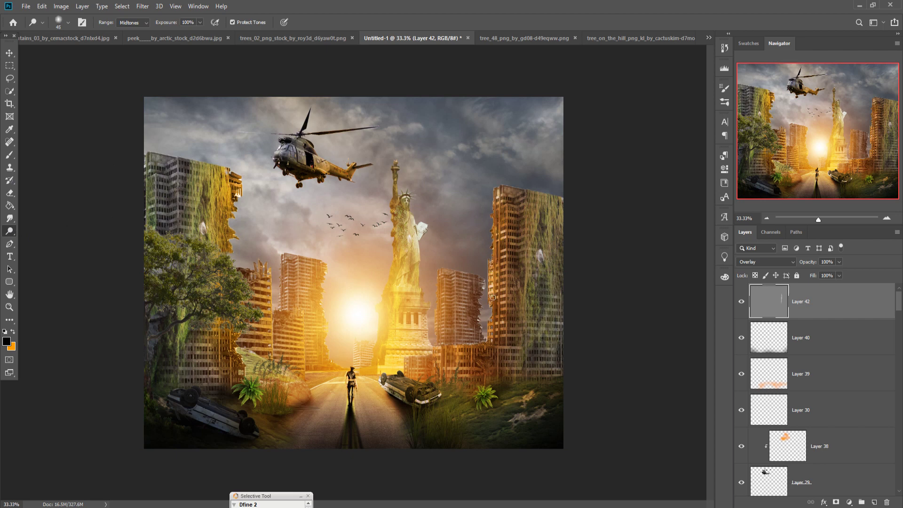
left_click_drag(493, 298, 499, 365)
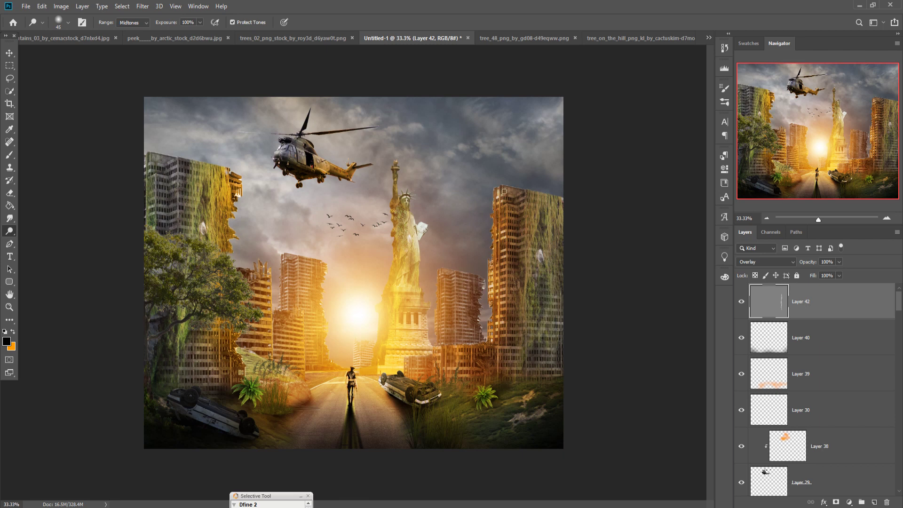
left_click_drag(507, 252, 509, 325)
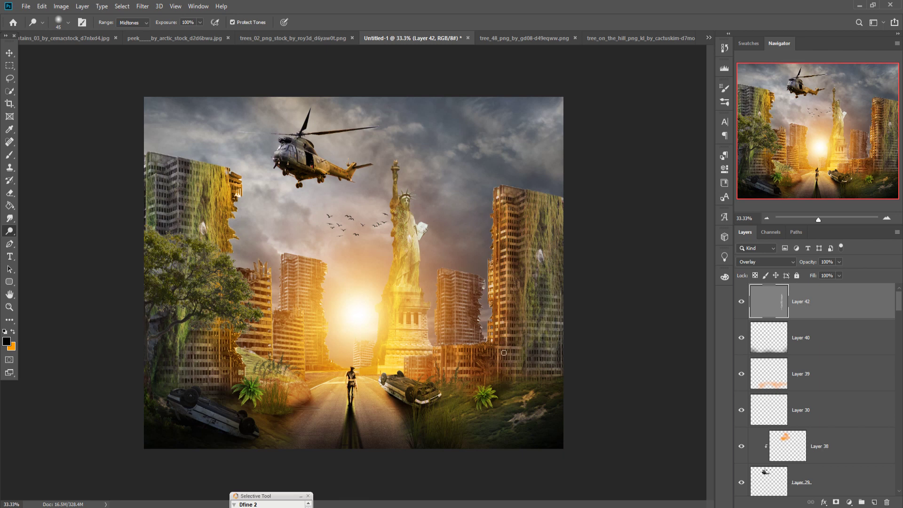
mouse_move(446, 378)
left_mouse_down()
mouse_move(445, 331)
mouse_move(441, 341)
left_mouse_up()
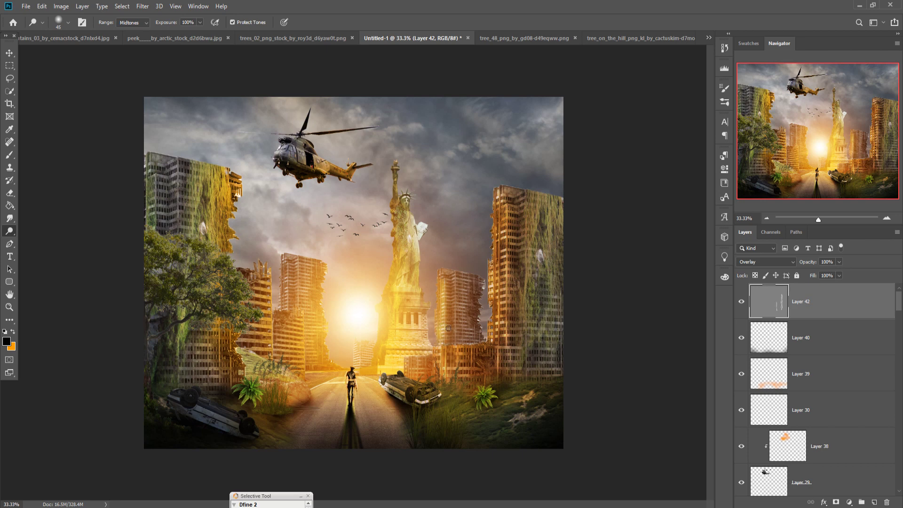
mouse_move(458, 303)
left_mouse_down()
mouse_move(454, 288)
mouse_move(455, 326)
left_mouse_up()
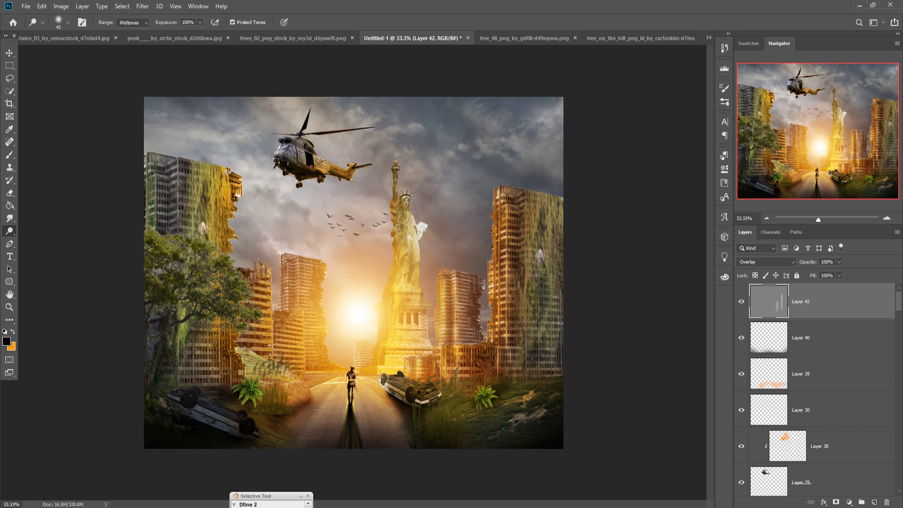
left_click_drag(397, 227, 396, 222)
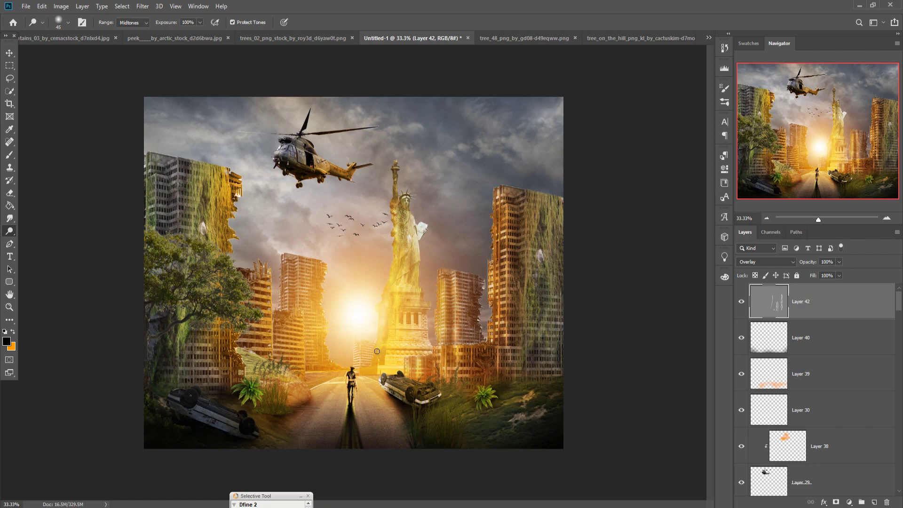
Step: At 200% zoom with brush size 25, dodge the statue's raised arm and the helicopter fuselage and tail
key("ctrl+plus")
key("ctrl+plus")
key("ctrl+plus")
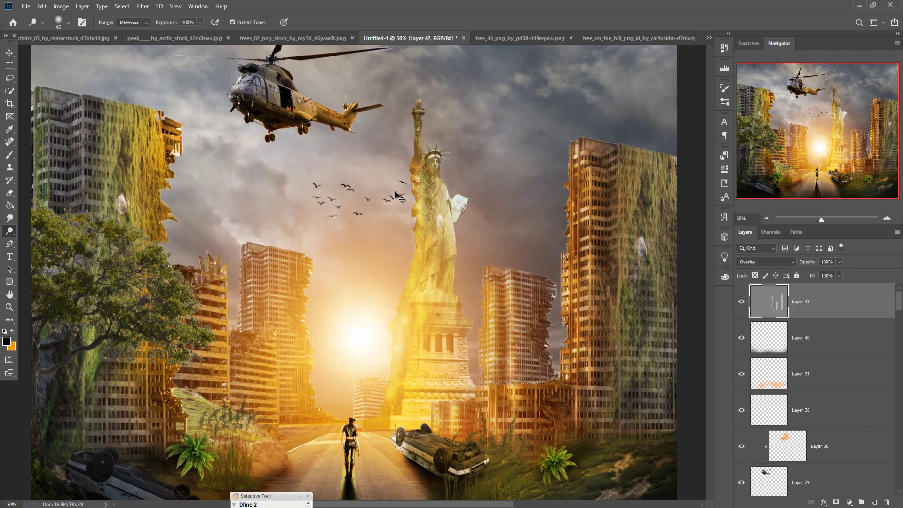
scroll(414, 192, "up", 10)
key("bracketleft")
key("bracketleft")
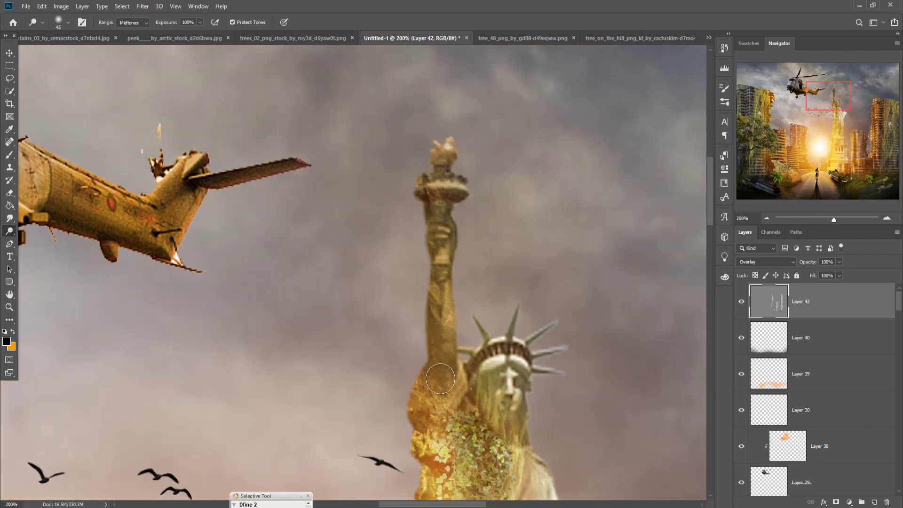
left_click_drag(436, 398, 425, 183)
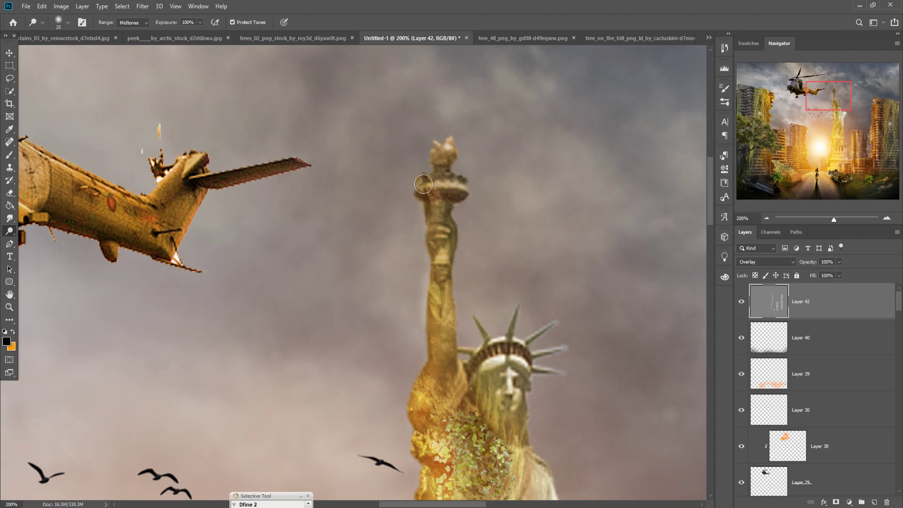
left_click_drag(181, 236, 451, 194)
mouse_move(463, 151)
left_mouse_down()
mouse_move(435, 203)
mouse_move(405, 190)
mouse_move(432, 203)
mouse_move(278, 167)
mouse_move(202, 176)
mouse_move(183, 195)
mouse_move(112, 149)
mouse_move(302, 151)
mouse_move(435, 200)
mouse_move(458, 151)
mouse_move(438, 198)
left_mouse_up()
left_click_drag(402, 159, 492, 252)
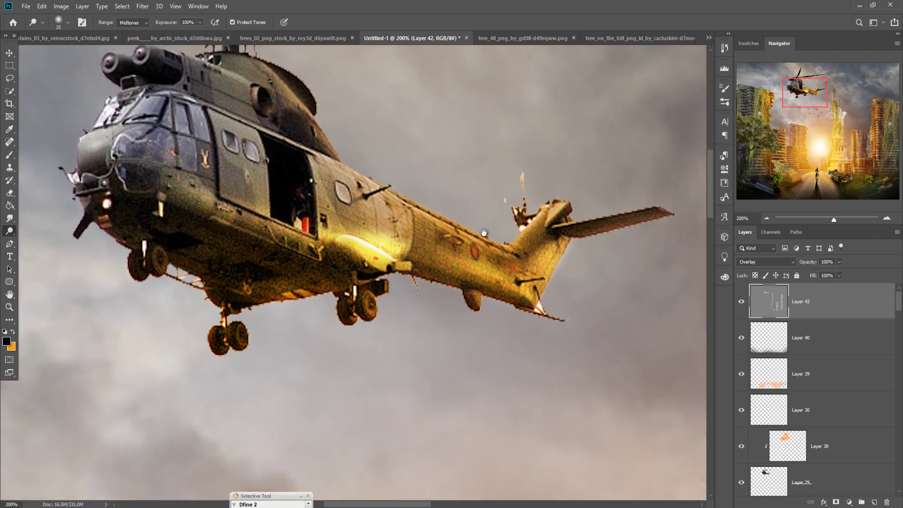
left_click_drag(381, 197, 517, 263)
mouse_move(403, 235)
left_mouse_down()
mouse_move(249, 113)
mouse_move(222, 109)
left_mouse_up()
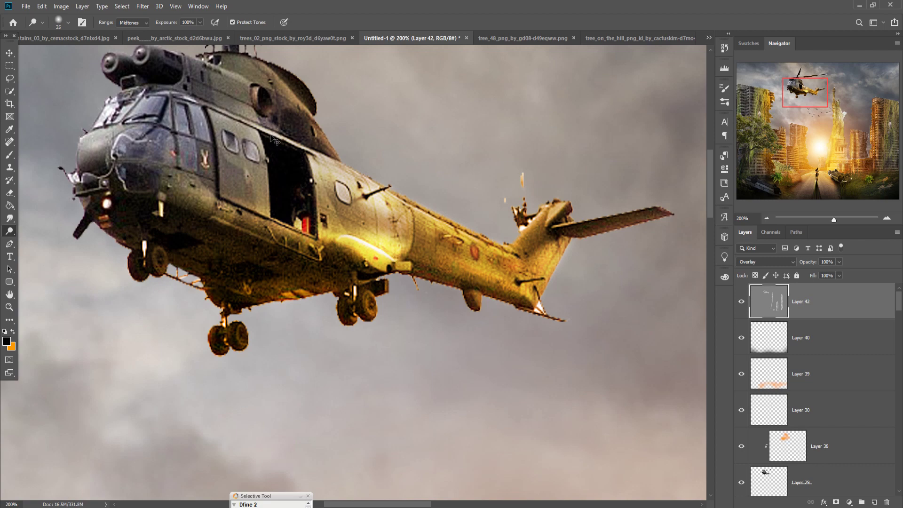
Step: Dodge highlights on the mossy building's edge and the central tower's sun-facing edges with a larger brush
key("ctrl+minus")
left_click_drag(208, 267, 395, 172)
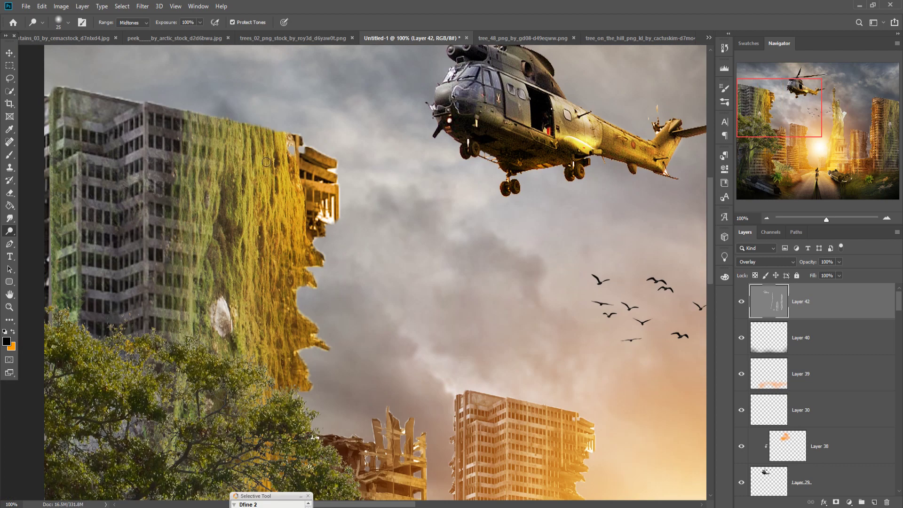
left_click_drag(321, 246, 375, 130)
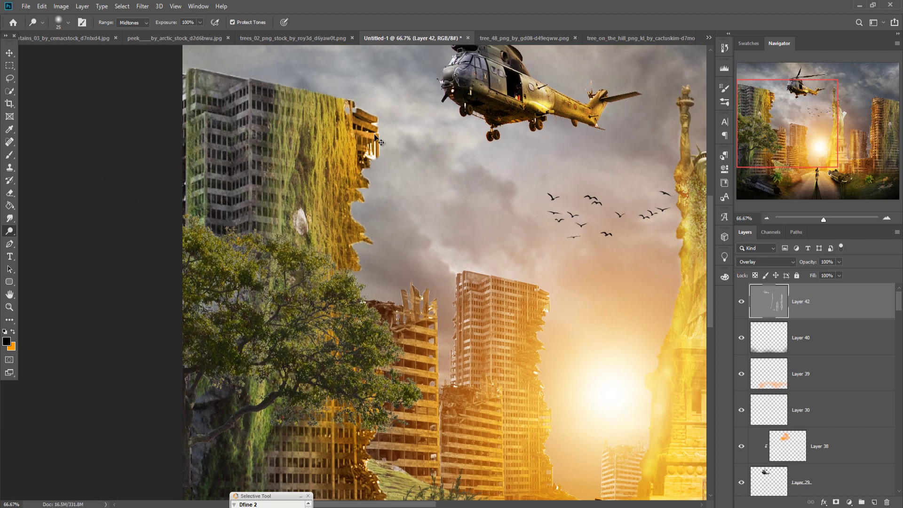
key("ctrl+minus")
key("ctrl+minus")
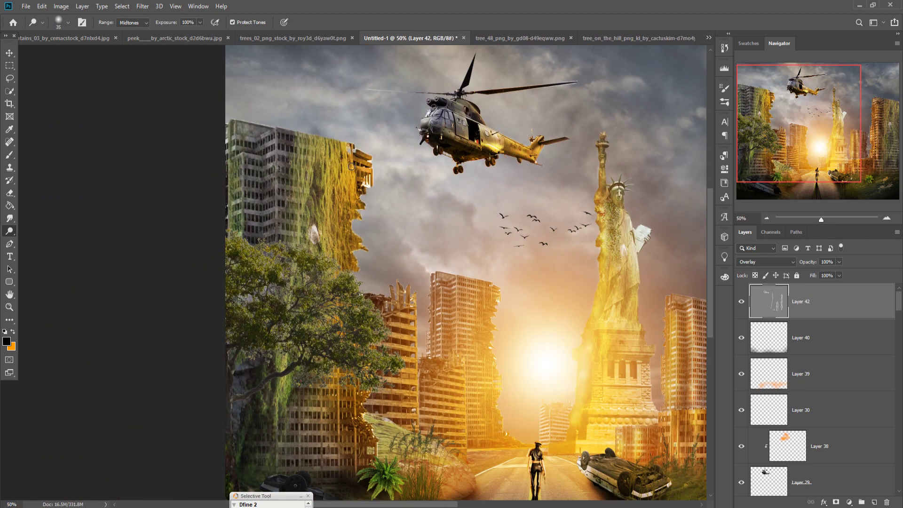
left_click_drag(351, 162, 366, 181)
key("bracketright")
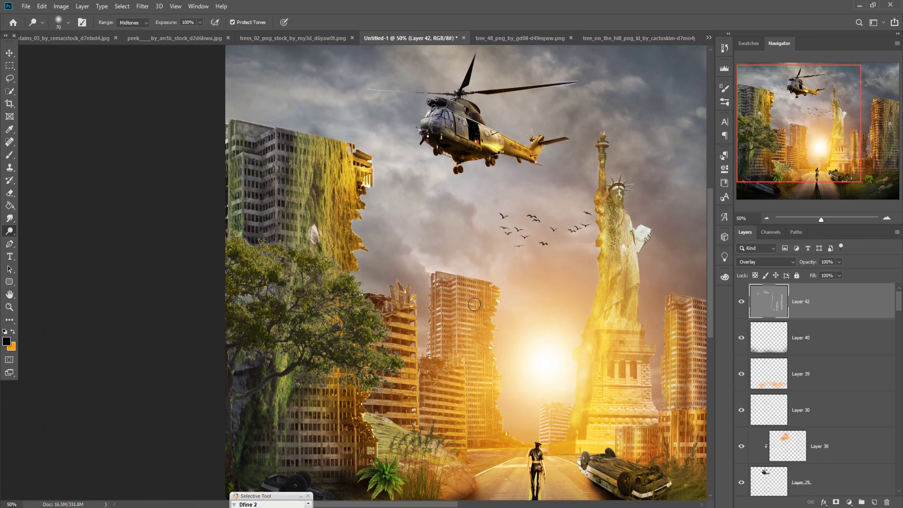
left_click_drag(472, 284, 477, 401)
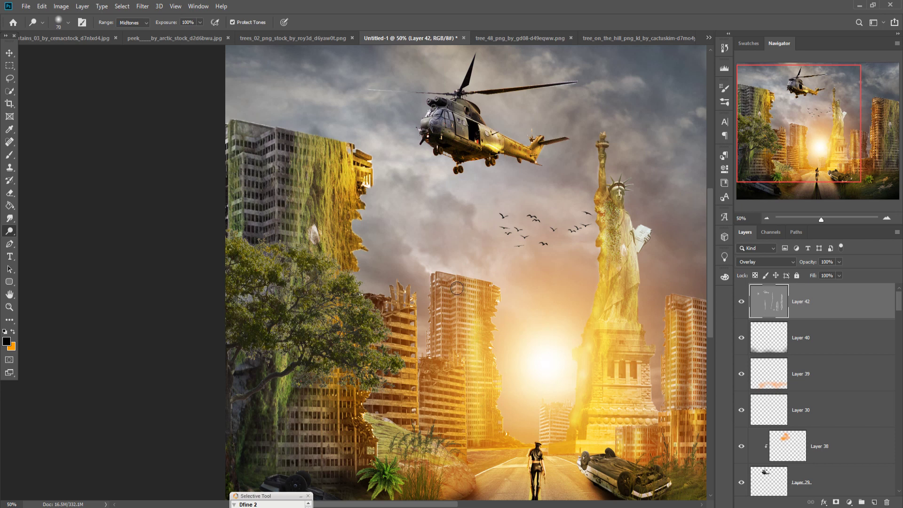
mouse_move(457, 289)
left_mouse_down()
mouse_move(464, 362)
mouse_move(441, 362)
mouse_move(460, 426)
left_mouse_up()
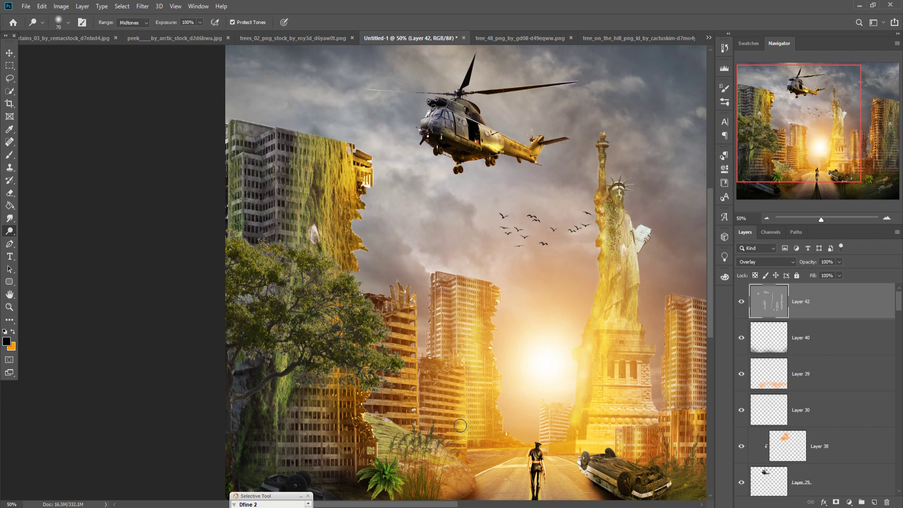
left_click_drag(408, 319, 414, 431)
left_click_drag(355, 381, 371, 450)
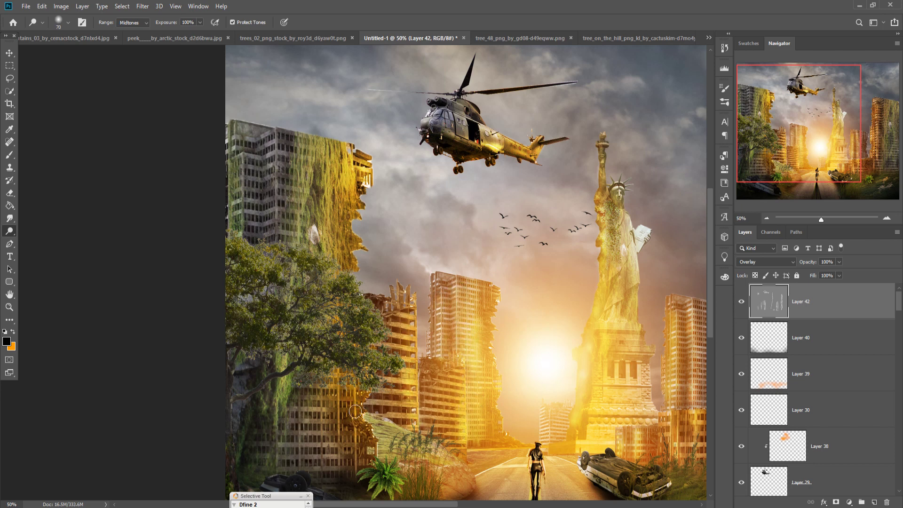
left_click_drag(497, 435, 486, 292)
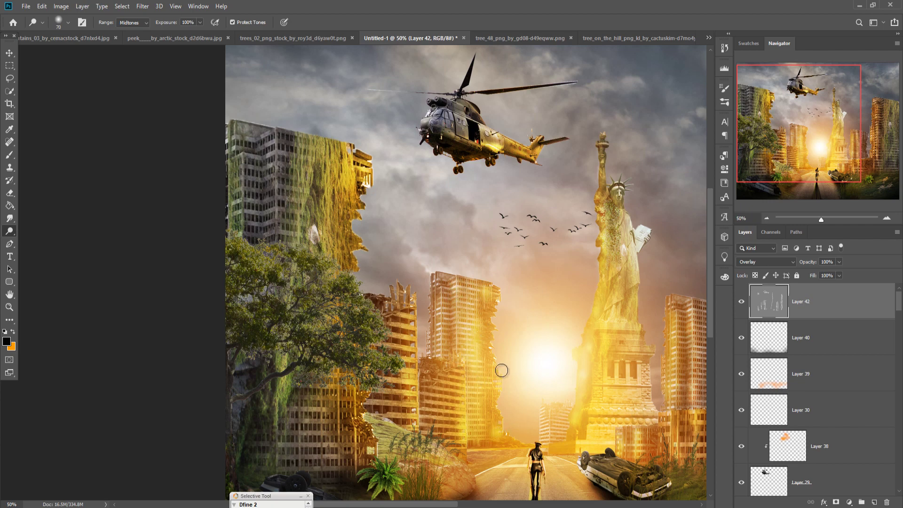
Step: Zoom out to the full image and select the road figure's Layer 11
key("ctrl+minus")
key("ctrl+minus")
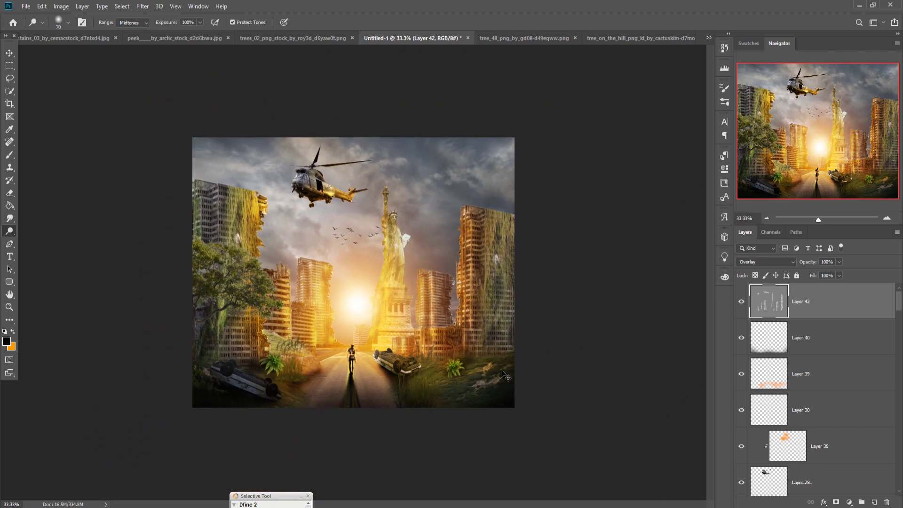
left_click(12, 54)
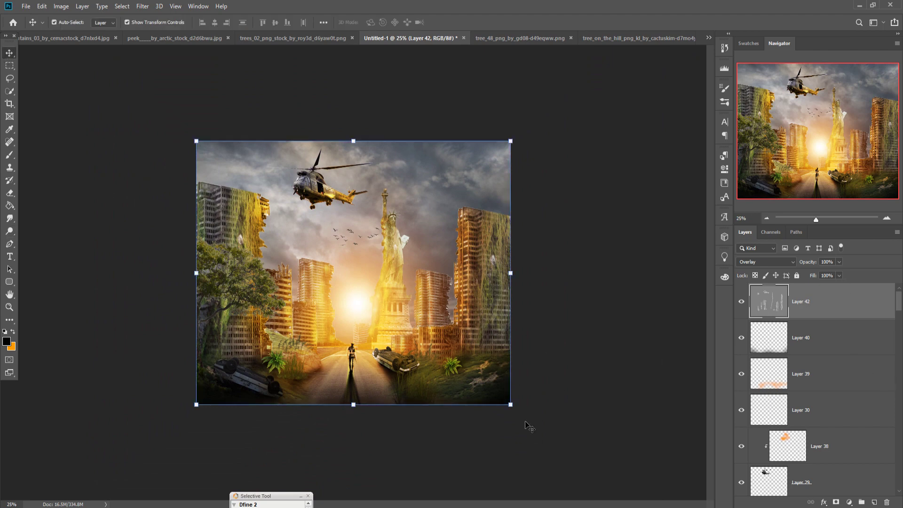
scroll(835, 425, "down", 3)
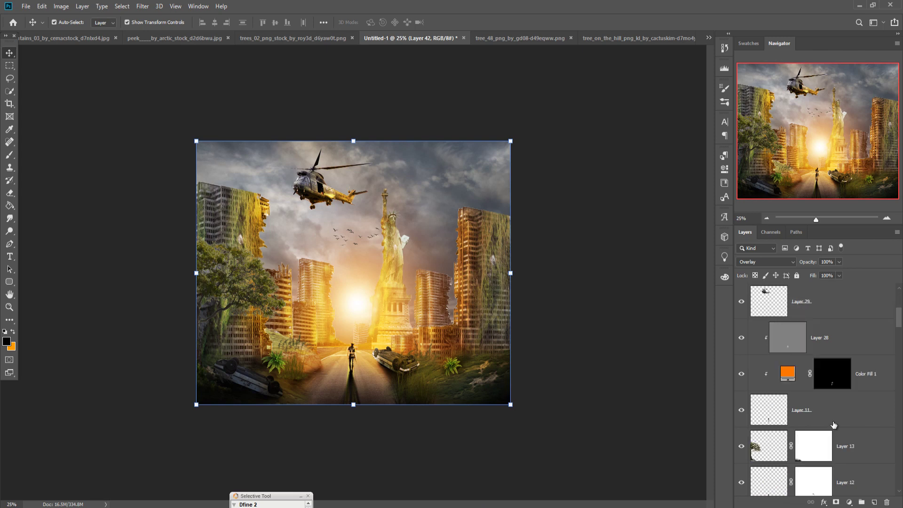
scroll(834, 426, "down", 3)
scroll(834, 426, "down", 3)
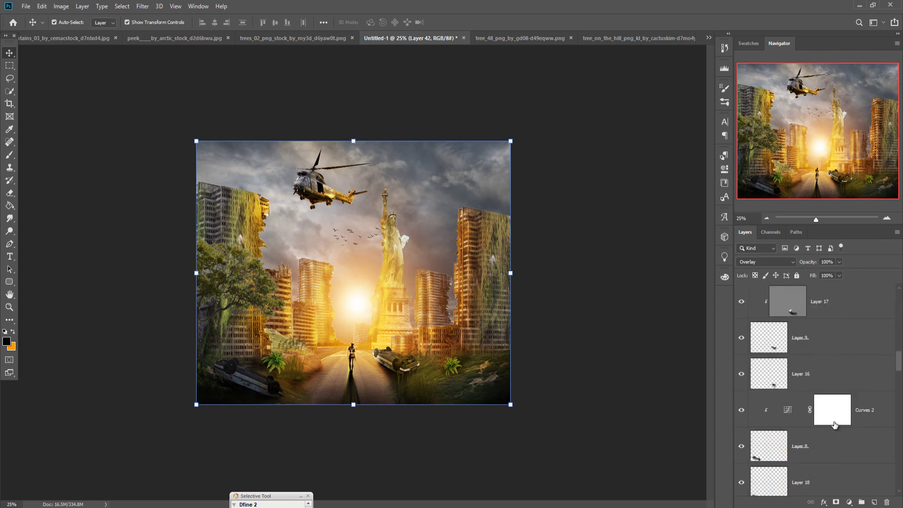
scroll(834, 425, "up", 3)
scroll(832, 432, "up", 2)
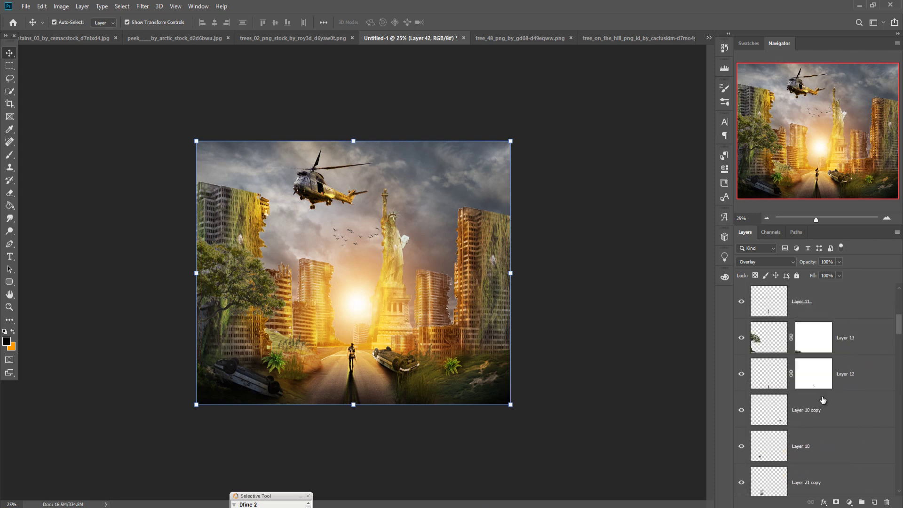
scroll(819, 390, "up", 1)
left_click(807, 347)
Step: Select the statue's Layer 4 and bring up the new adjustment layer list
scroll(808, 346, "up", 3)
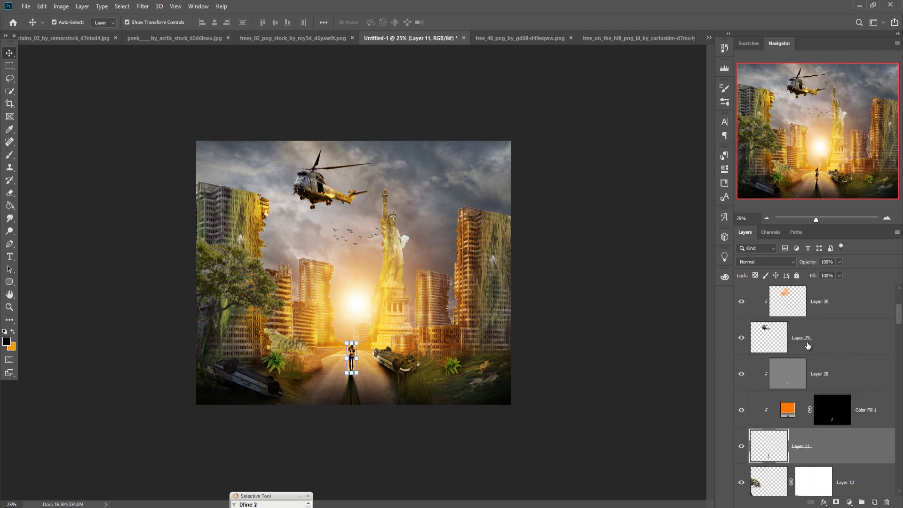
scroll(807, 347, "up", 1)
scroll(808, 346, "down", 4)
scroll(807, 347, "down", 2)
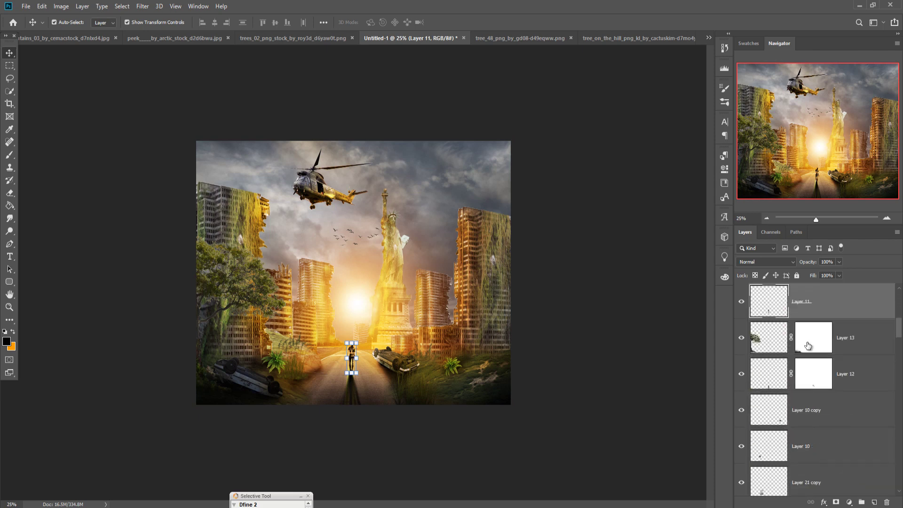
scroll(807, 346, "down", 3)
scroll(808, 346, "down", 2)
scroll(808, 346, "down", 2)
scroll(807, 346, "down", 2)
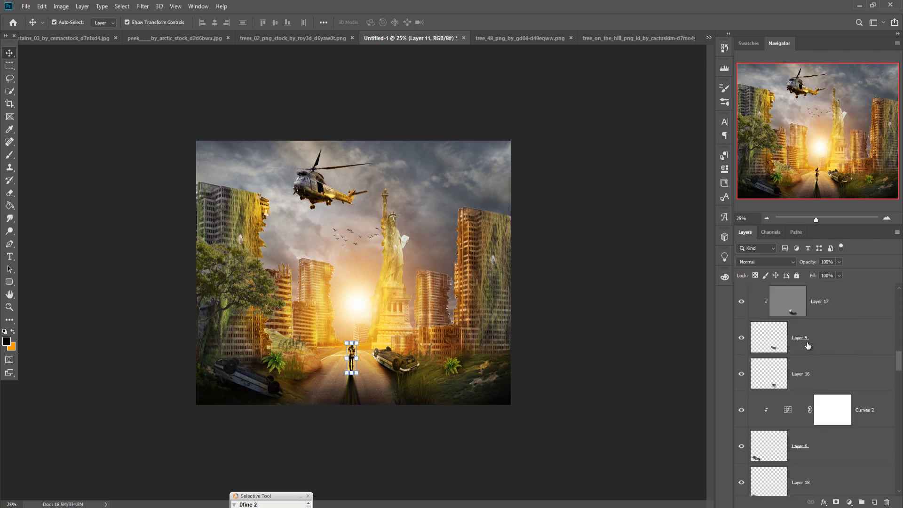
scroll(808, 346, "down", 2)
scroll(807, 346, "down", 3)
scroll(807, 346, "down", 2)
scroll(807, 346, "down", 2)
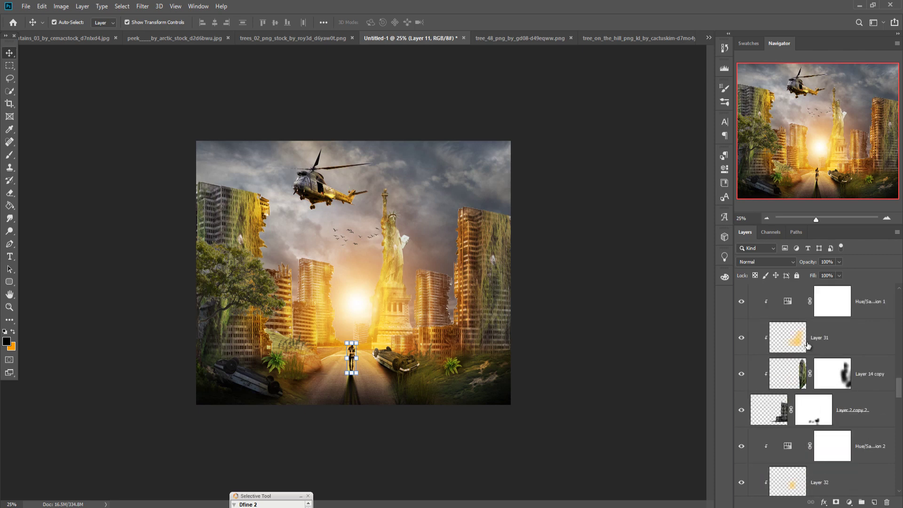
scroll(807, 346, "down", 2)
scroll(807, 346, "down", 2)
scroll(808, 347, "down", 2)
scroll(807, 347, "down", 2)
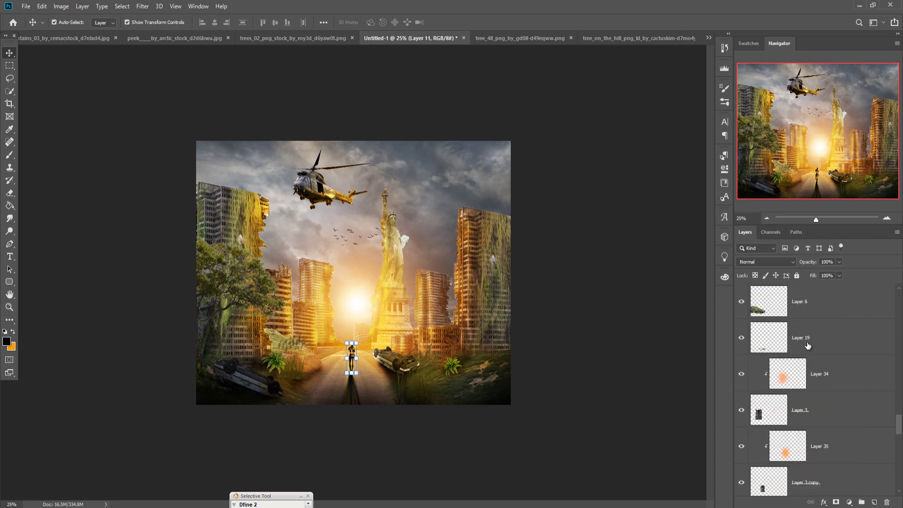
scroll(807, 346, "down", 2)
scroll(808, 346, "down", 2)
scroll(805, 346, "down", 2)
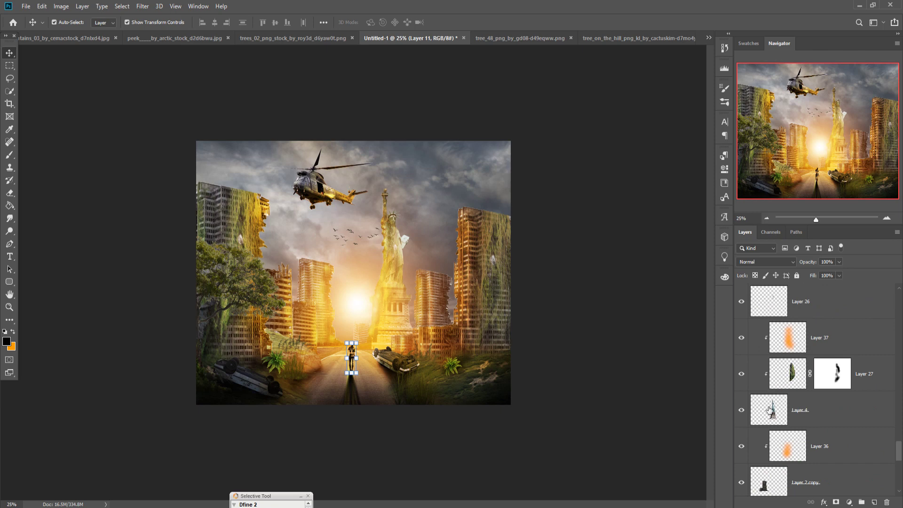
left_click(770, 410)
left_click(854, 505)
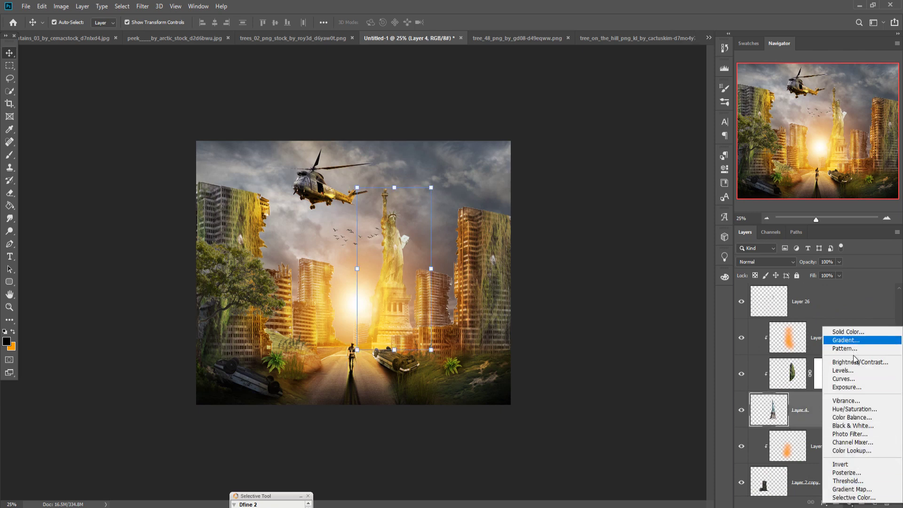
Step: Darken the statue's midtones with a Curves 4 adjustment on Layer 4, then reselect Layer 42
left_click(847, 379)
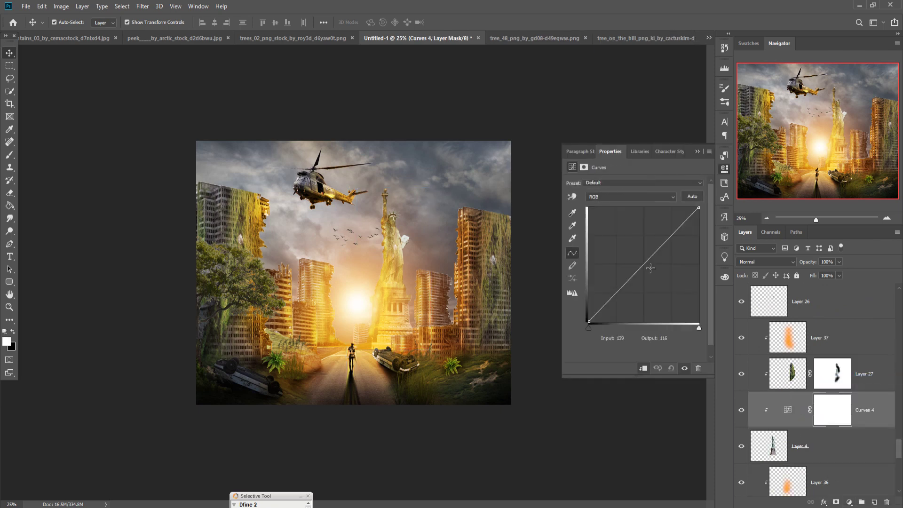
mouse_move(643, 264)
left_mouse_down()
mouse_move(664, 278)
mouse_move(654, 271)
left_mouse_up()
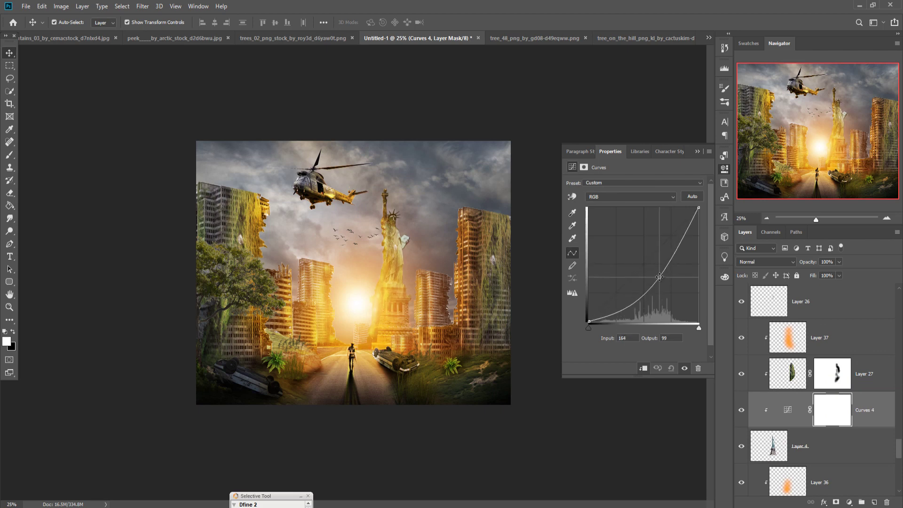
left_click(698, 151)
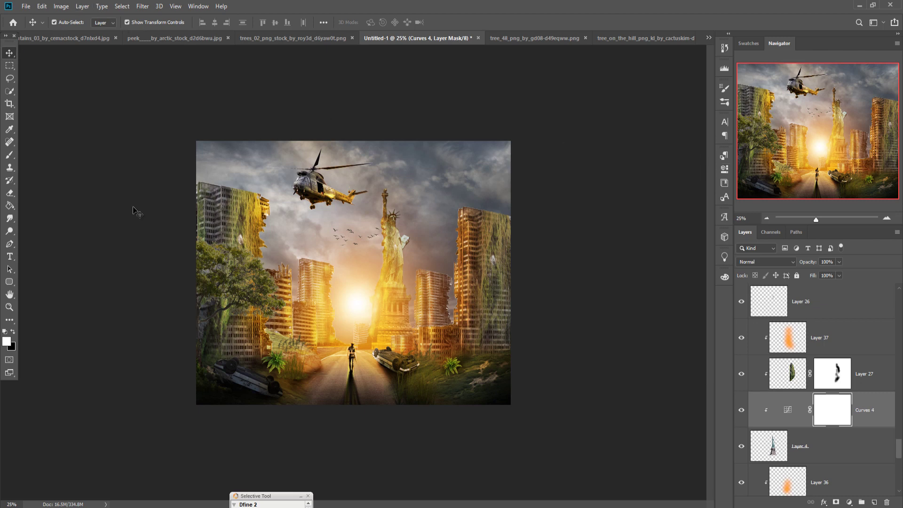
left_click(313, 188)
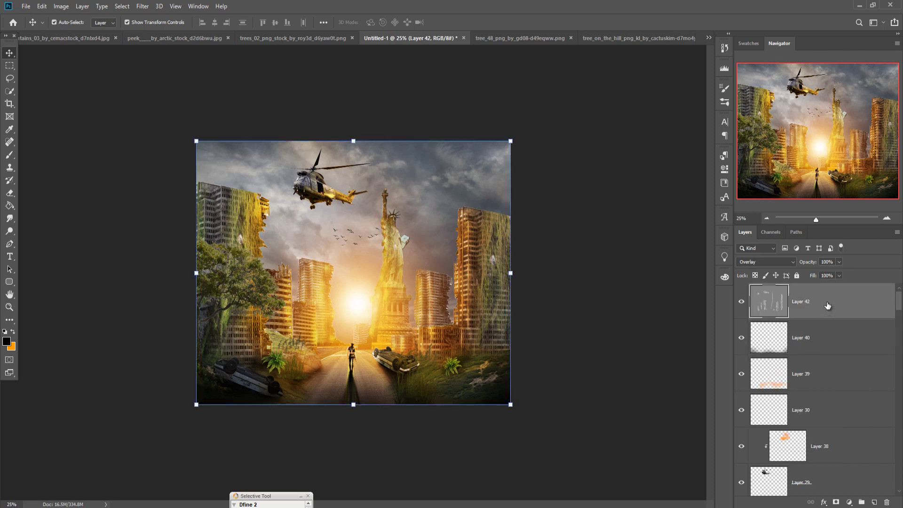
Step: Add a Curves 5 adjustment above foliage Layer 6, pulling the curve down to darken it
scroll(819, 329, "down", 3)
scroll(810, 350, "down", 3)
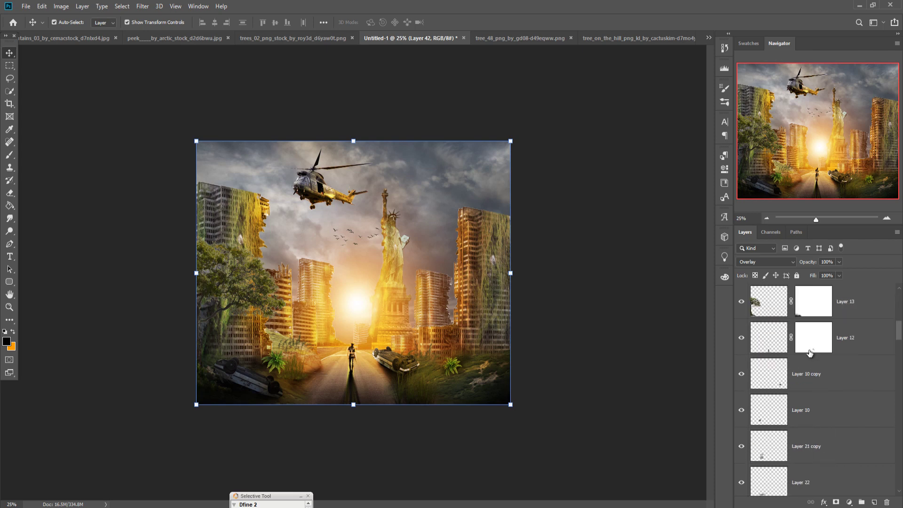
scroll(810, 350, "down", 3)
scroll(810, 350, "down", 3)
scroll(810, 349, "down", 3)
scroll(810, 349, "down", 3)
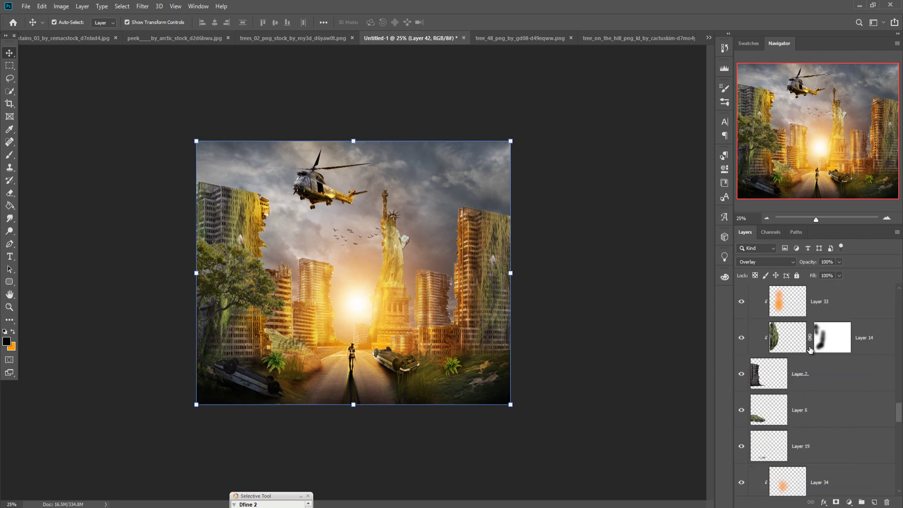
left_click(839, 421)
left_click(849, 502)
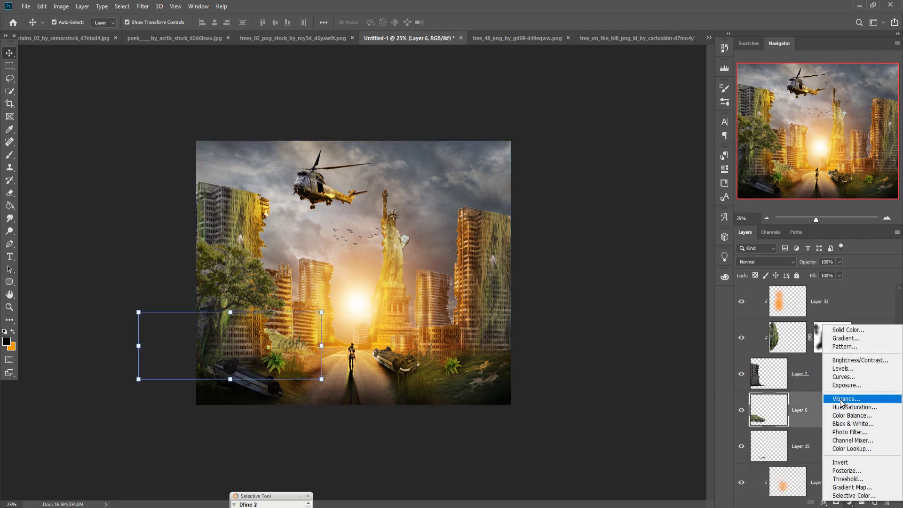
left_click(833, 377)
left_click_drag(646, 262, 659, 272)
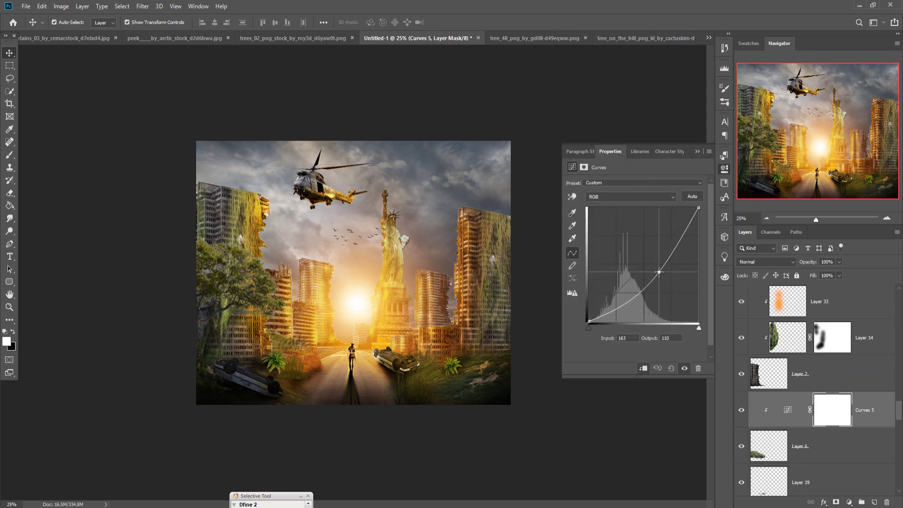
left_click(695, 154)
Step: Scroll back up and reselect the top gray Overlay Layer 42
scroll(842, 398, "up", 3)
scroll(842, 399, "up", 3)
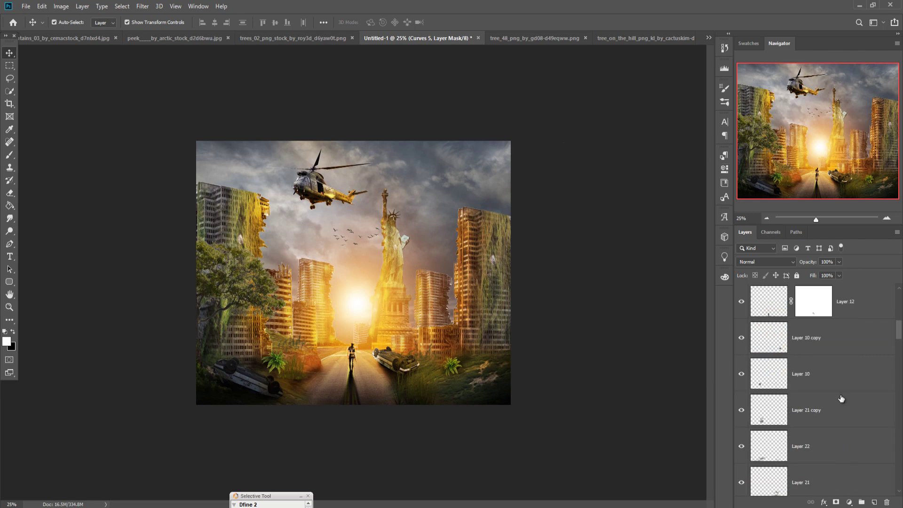
scroll(841, 399, "up", 3)
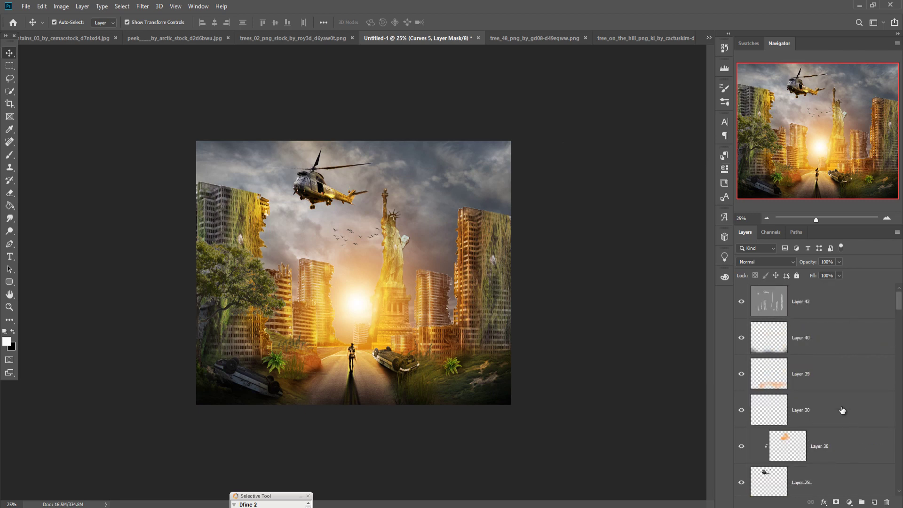
left_click(828, 307)
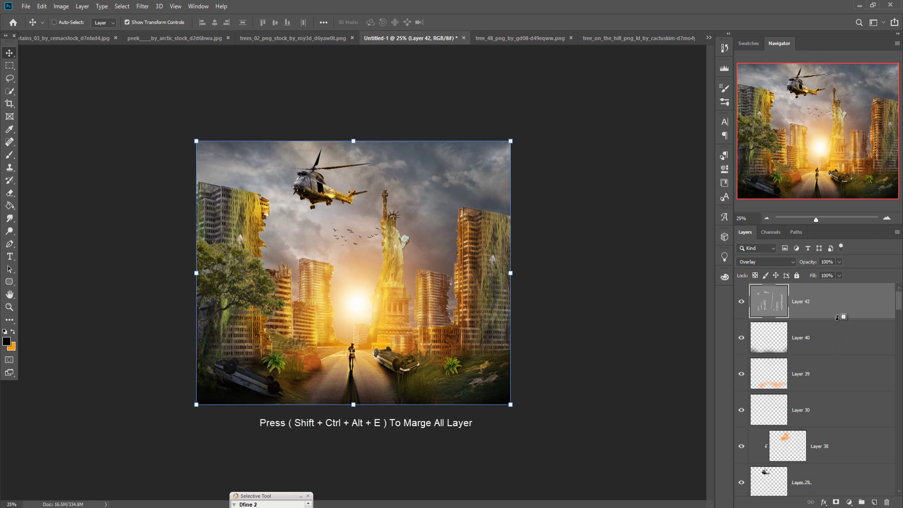
Step: Merge all visible layers into Layer 43 and convert it to a smart object
key("shift+ctrl+alt+e")
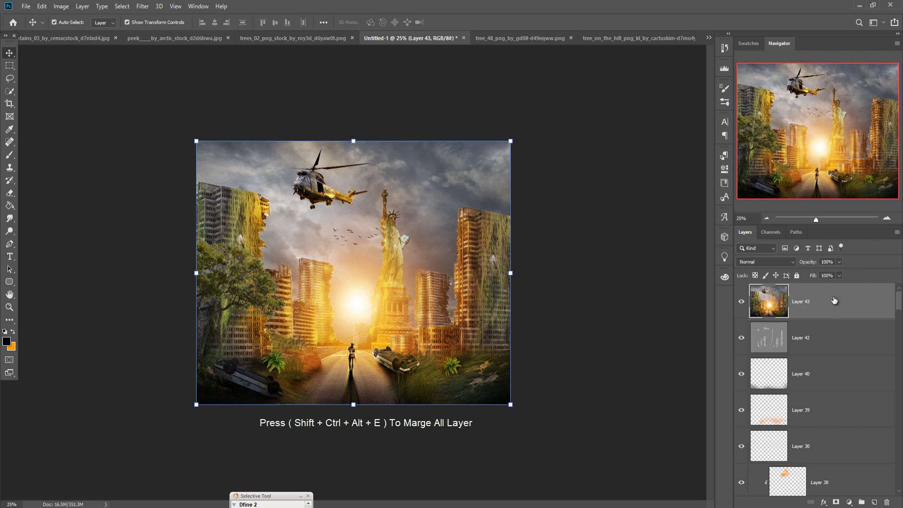
right_click(834, 297)
left_click(747, 282)
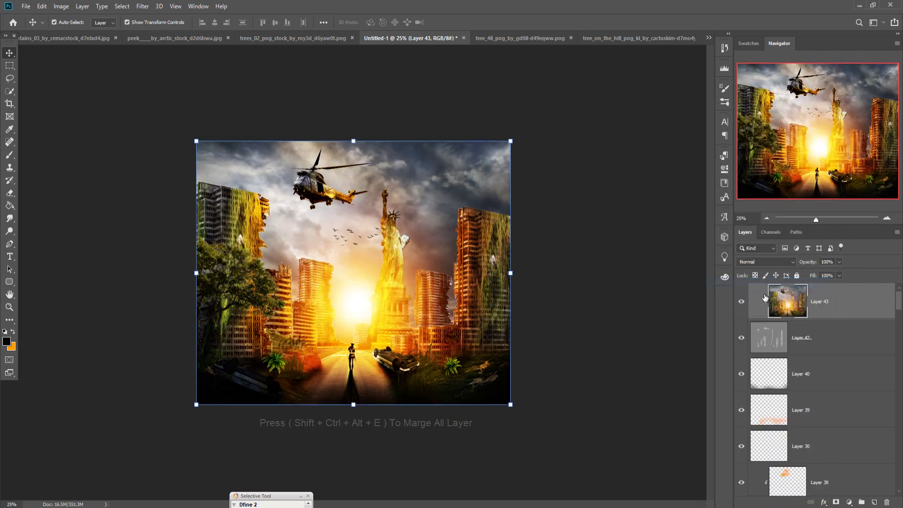
left_click(761, 292, "alt")
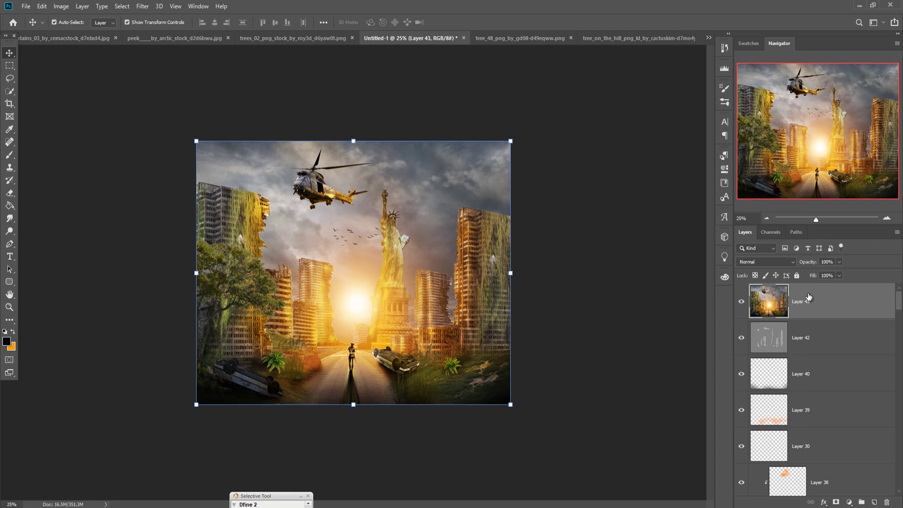
right_click(770, 292)
left_click(715, 231)
Step: In the Camera Raw Filter, set exposure -0.25, highlights +12, shadows -12 and whites +16
left_click(142, 6)
left_click(156, 65)
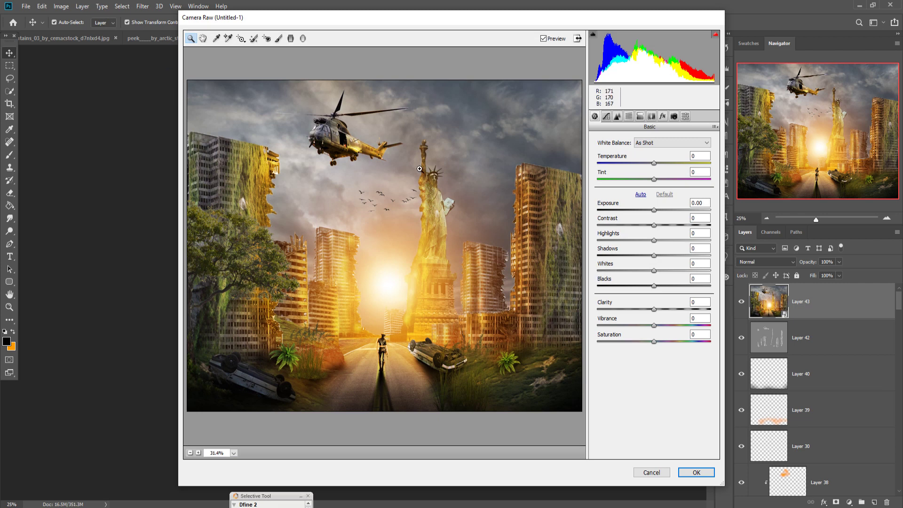
left_click_drag(656, 209, 653, 210)
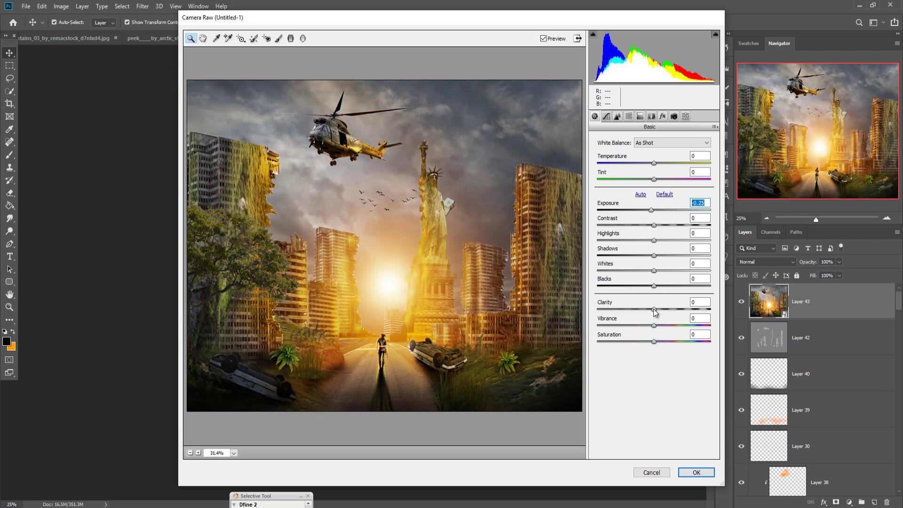
mouse_move(654, 240)
left_mouse_down()
mouse_move(662, 241)
mouse_move(663, 270)
mouse_move(648, 256)
left_mouse_up()
left_click(654, 256)
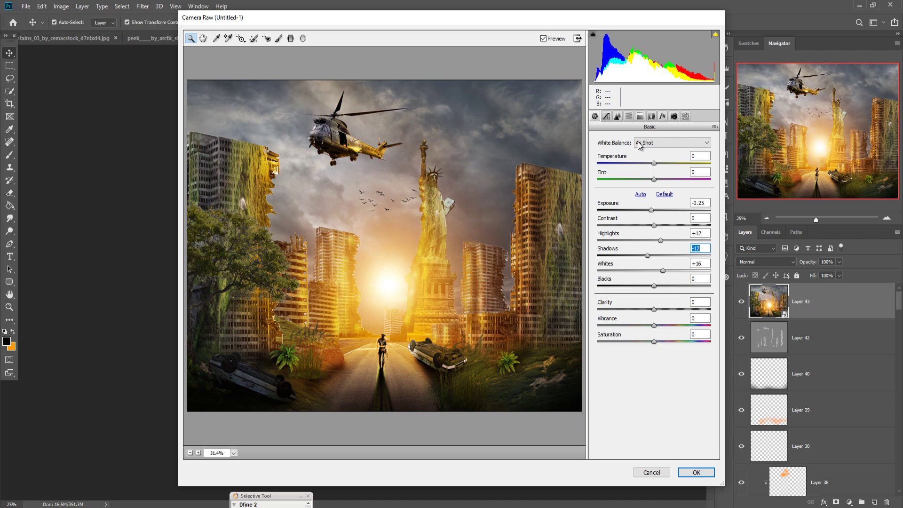
Step: Split-tone with highlights hue 41, saturation 15 and shadows hue 203, saturation 15
left_click(618, 116)
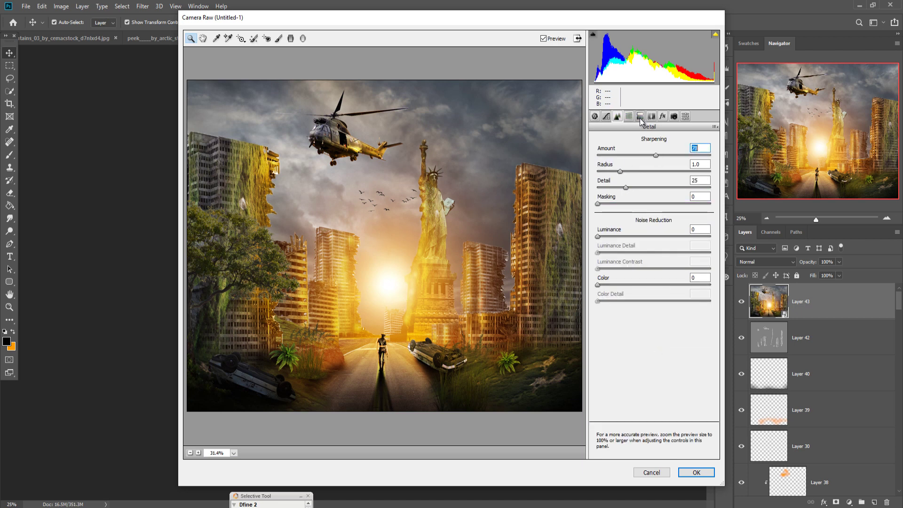
left_click(640, 116)
mouse_move(598, 155)
left_mouse_down()
mouse_move(611, 156)
mouse_move(614, 173)
left_mouse_up()
left_click(601, 172)
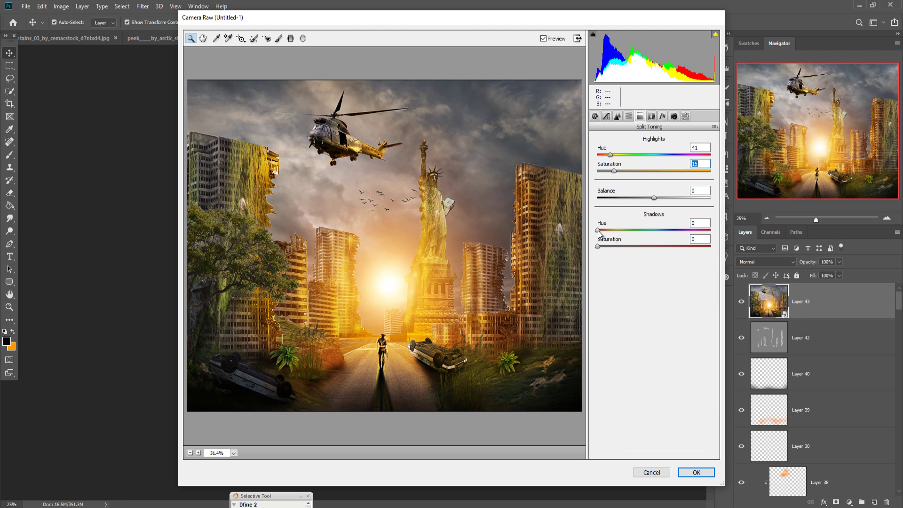
left_click_drag(598, 230, 657, 240)
left_click_drag(598, 246, 611, 249)
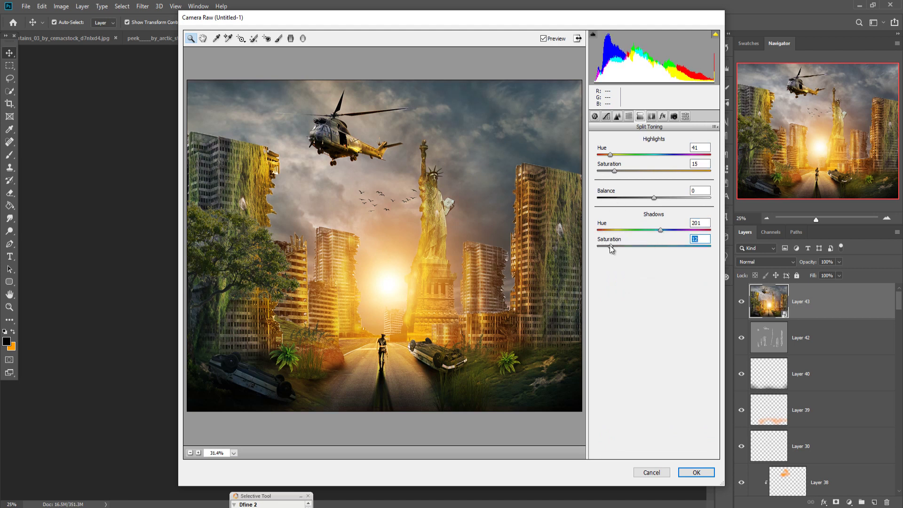
left_click_drag(660, 230, 662, 230)
left_click_drag(612, 247, 614, 248)
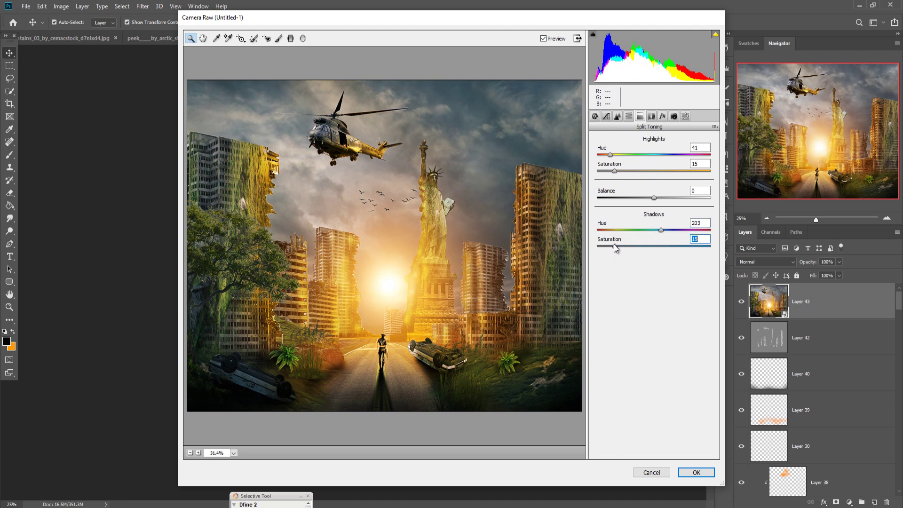
Step: Review the Effects, HSL, Tone Curve and Detail panels, then return to Basic
left_click(663, 117)
left_click(628, 116)
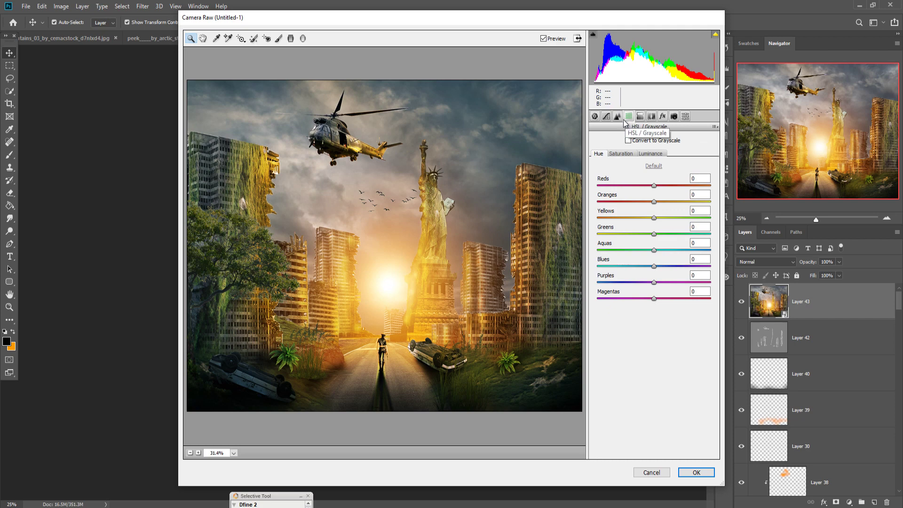
left_click(607, 118)
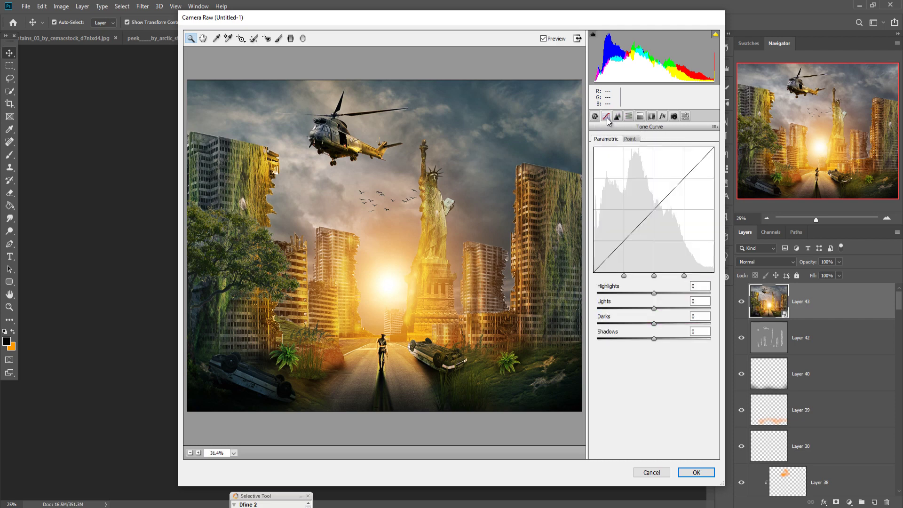
left_click(616, 117)
left_click(594, 116)
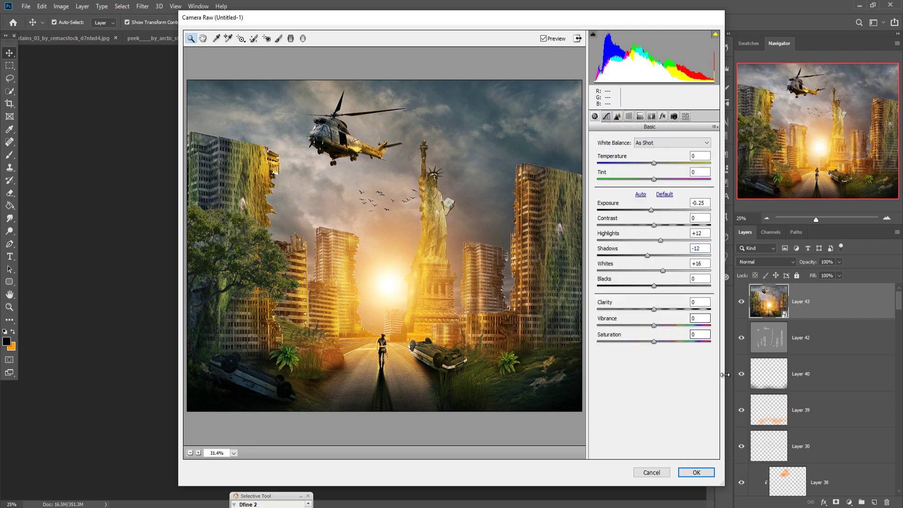
Step: Confirm the Camera Raw dialog so the grade becomes a smart filter on Layer 43
left_click(697, 473)
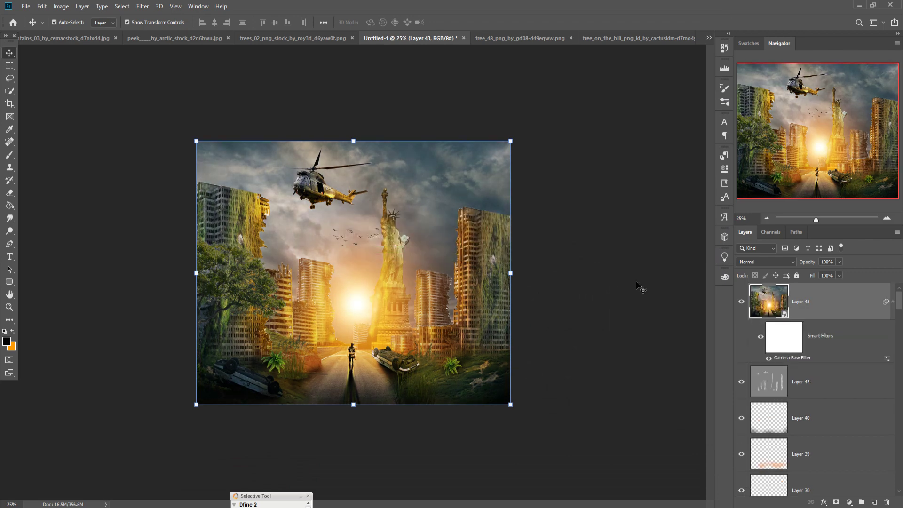